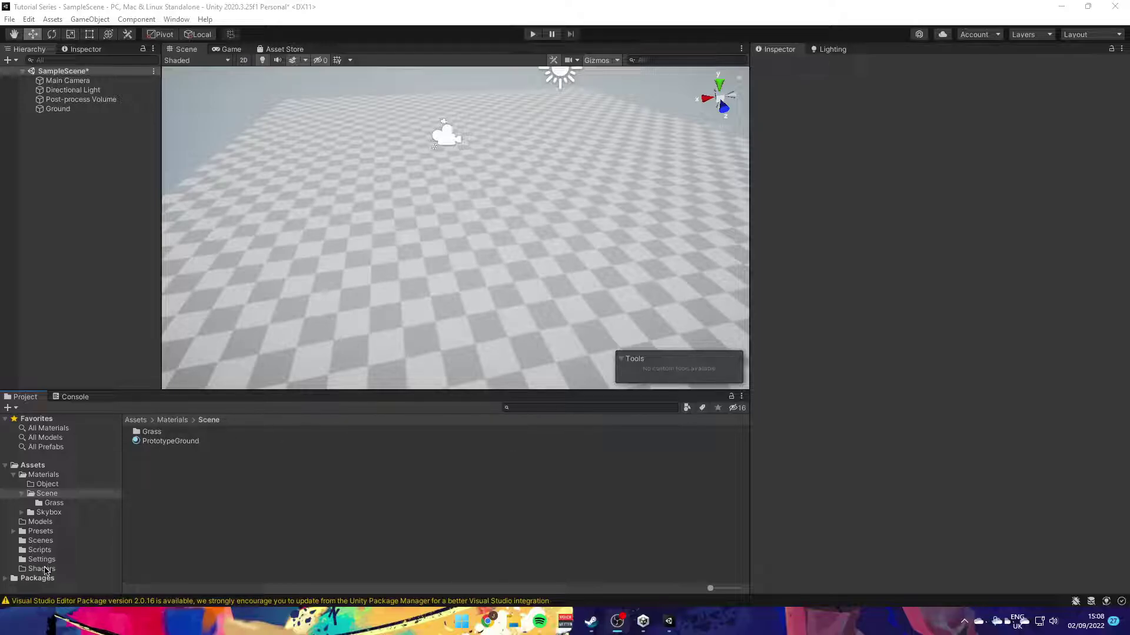
- Open the Shaders folder inside the project's Assets
click(32, 466)
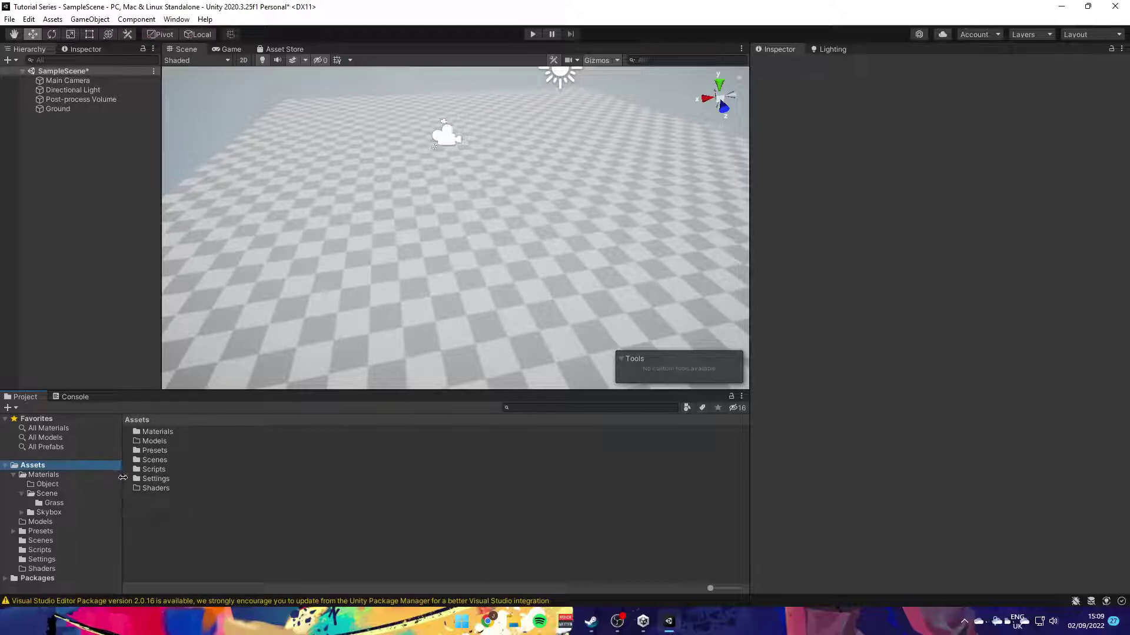
double_click(150, 489)
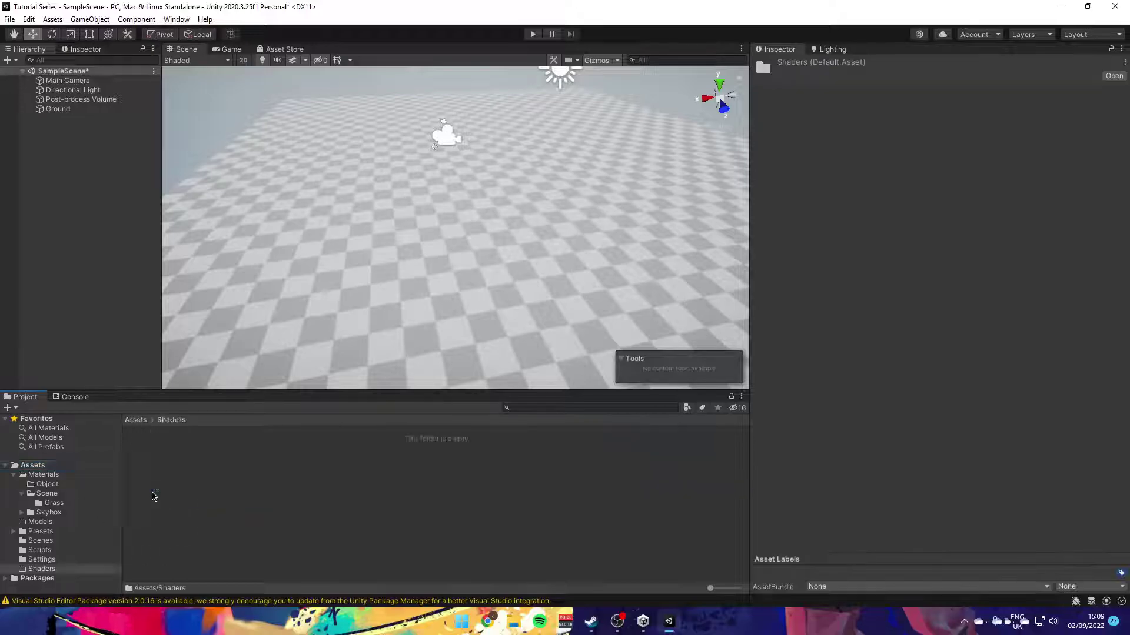
right_click(222, 477)
mouse_move(306, 148)
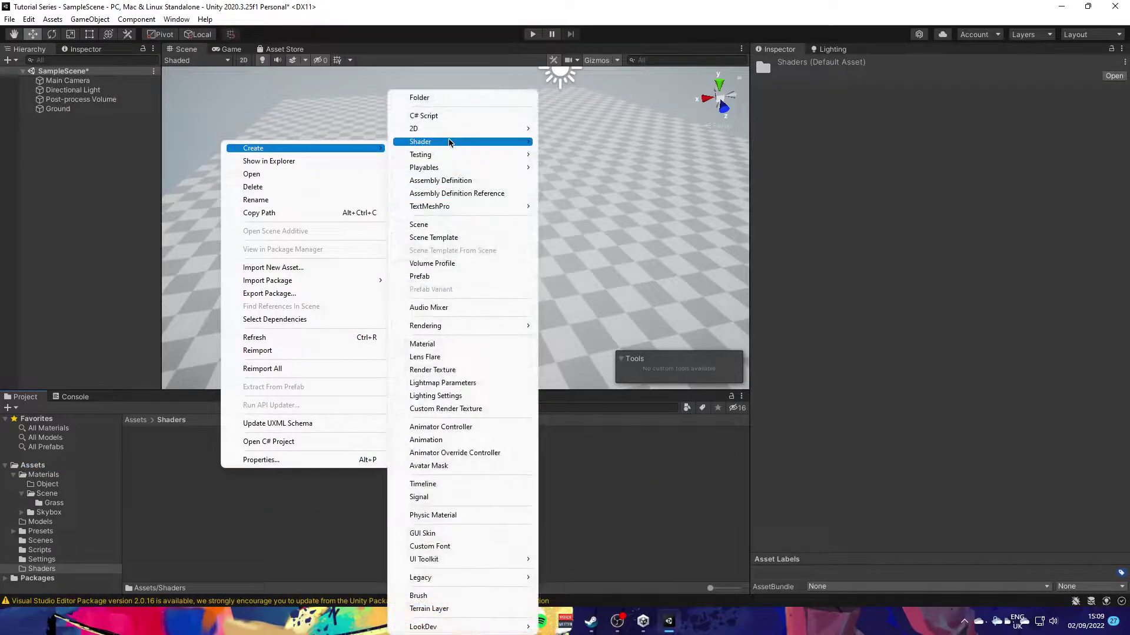
mouse_move(450, 142)
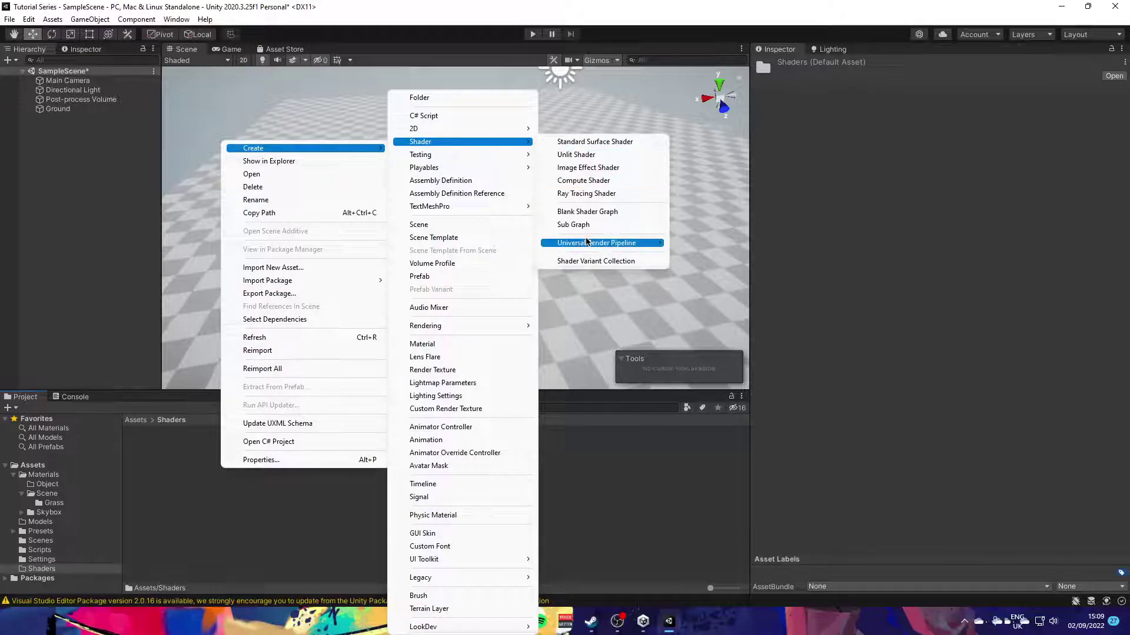
mouse_move(594, 243)
click(696, 244)
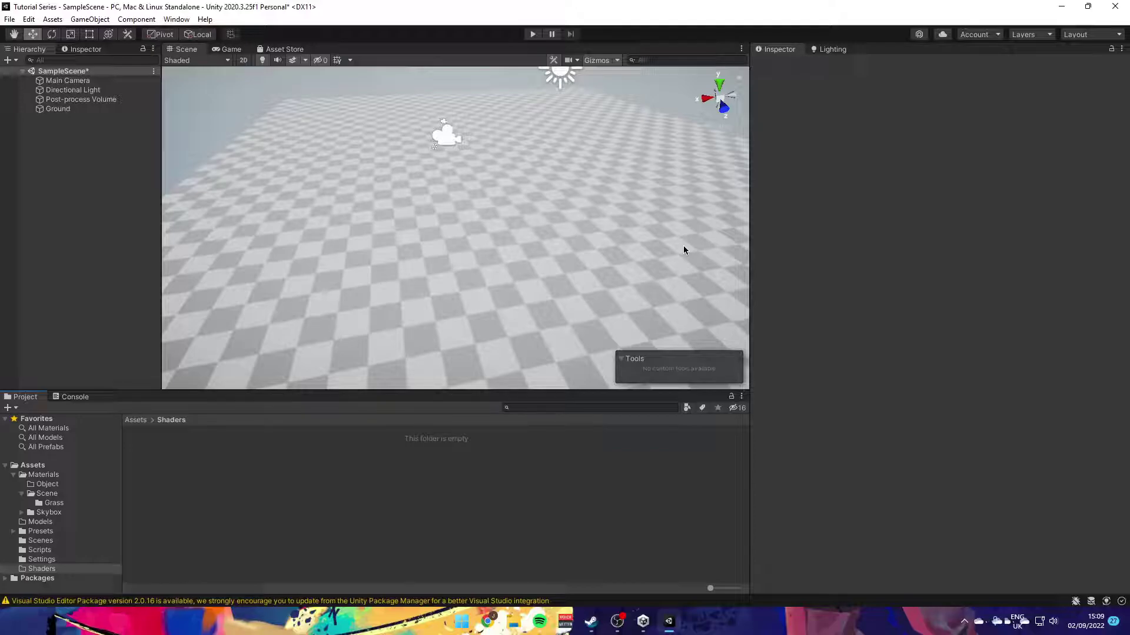
- Create a Universal Render Pipeline Lit Shader Graph named WorldSpaceUV in the Shaders folder
right_click(281, 470)
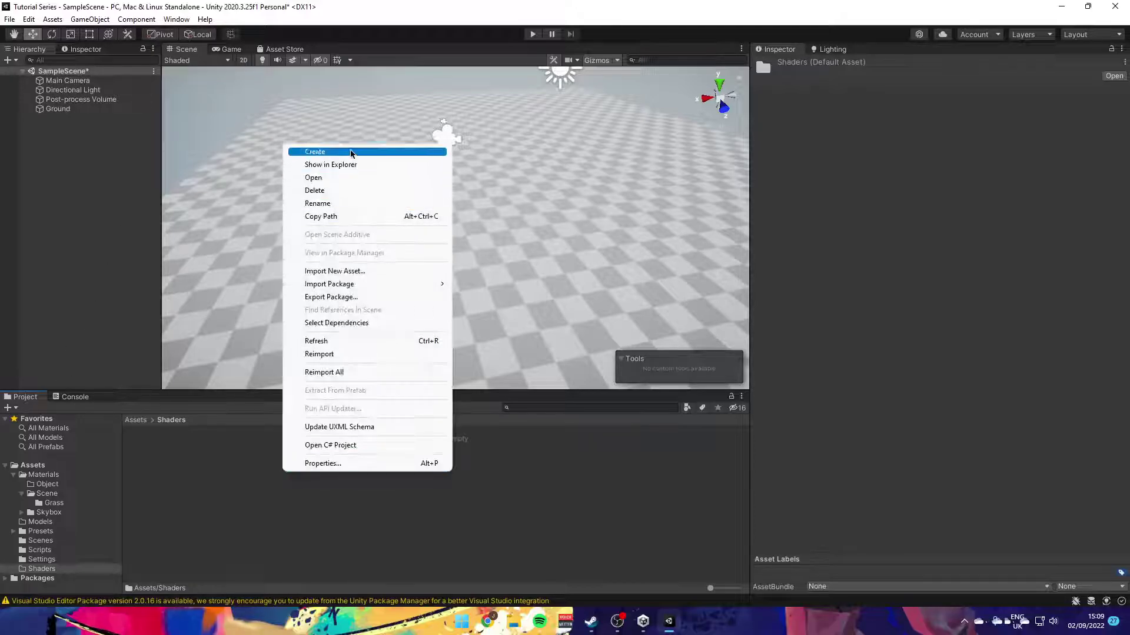
mouse_move(353, 151)
mouse_move(494, 142)
mouse_move(694, 243)
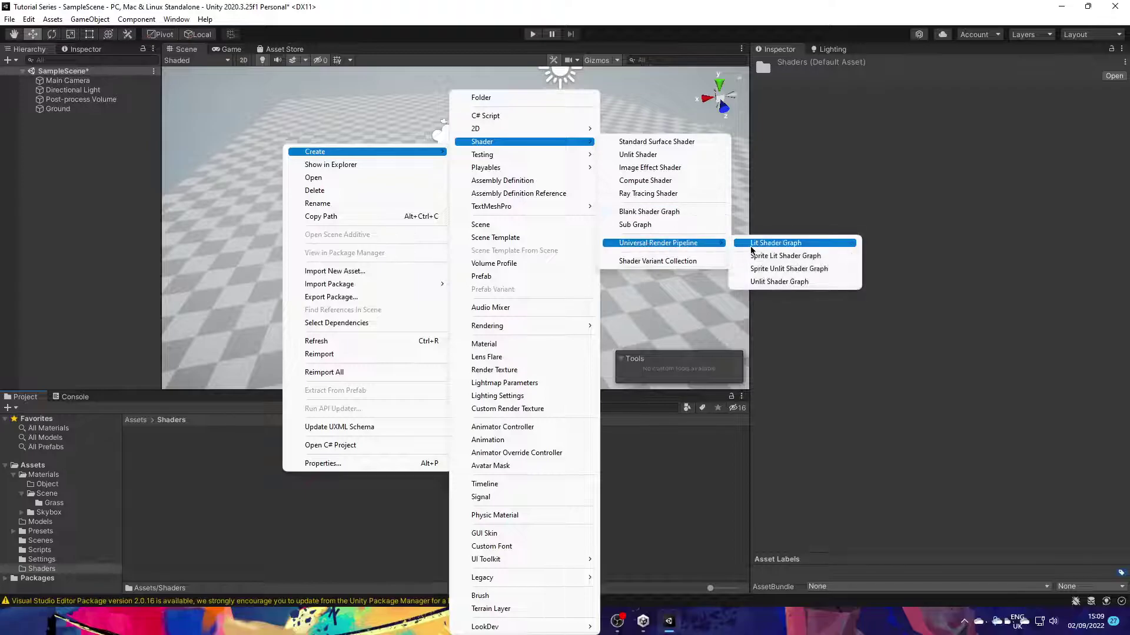
click(752, 244)
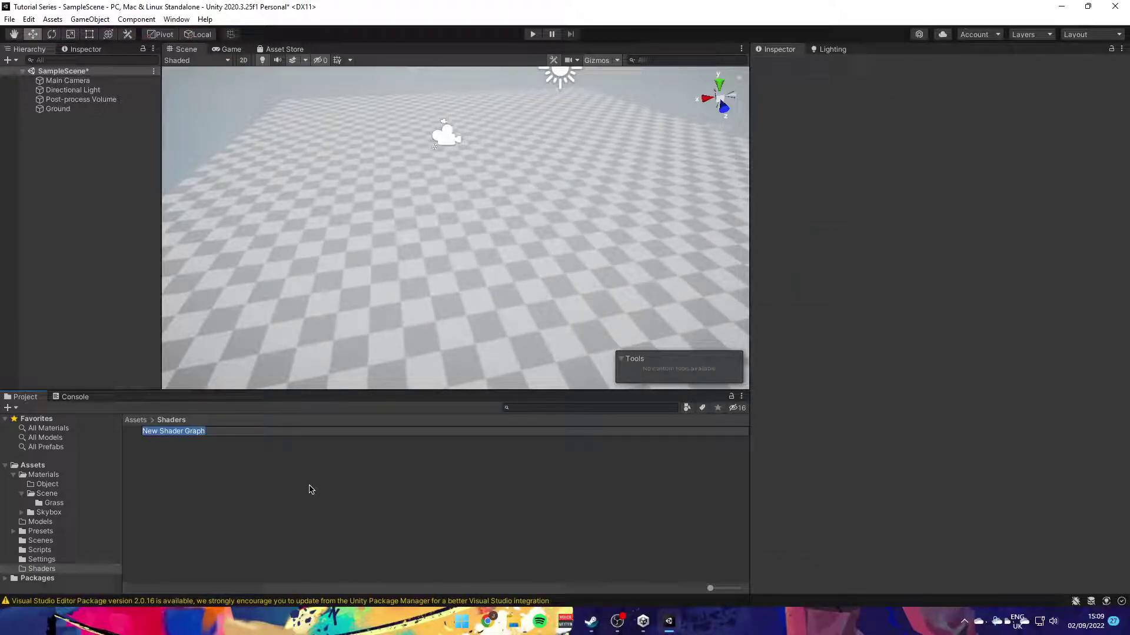
text(WorldSpaceUV)
key(Return)
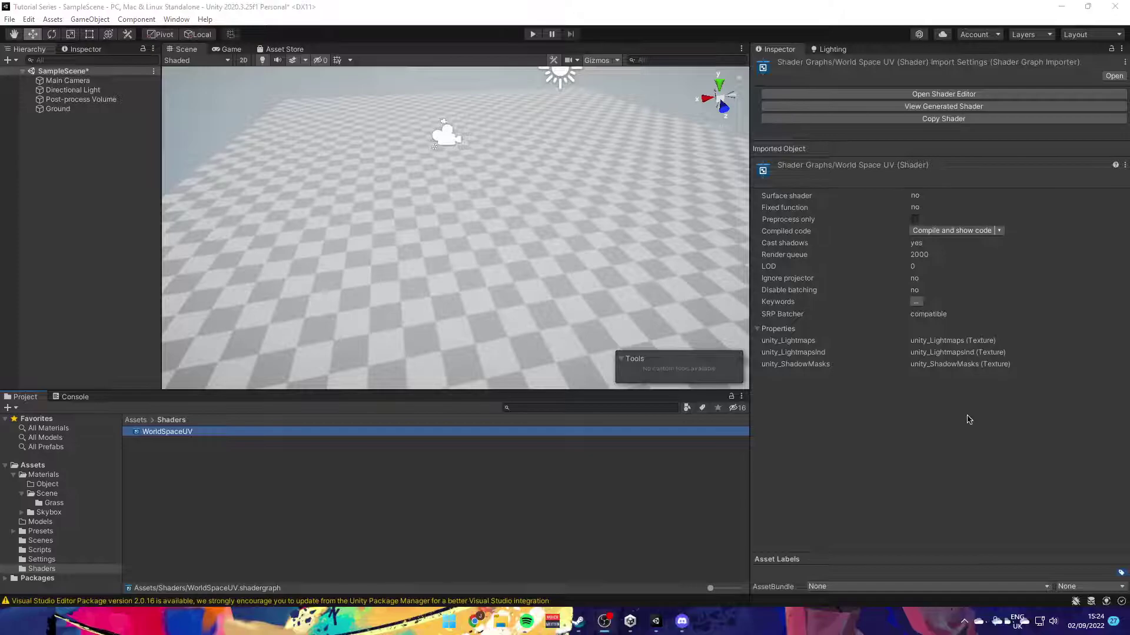
- Open the WorldSpaceUV shader graph for editing and add a Texture 2D property named Texture
double_click(167, 432)
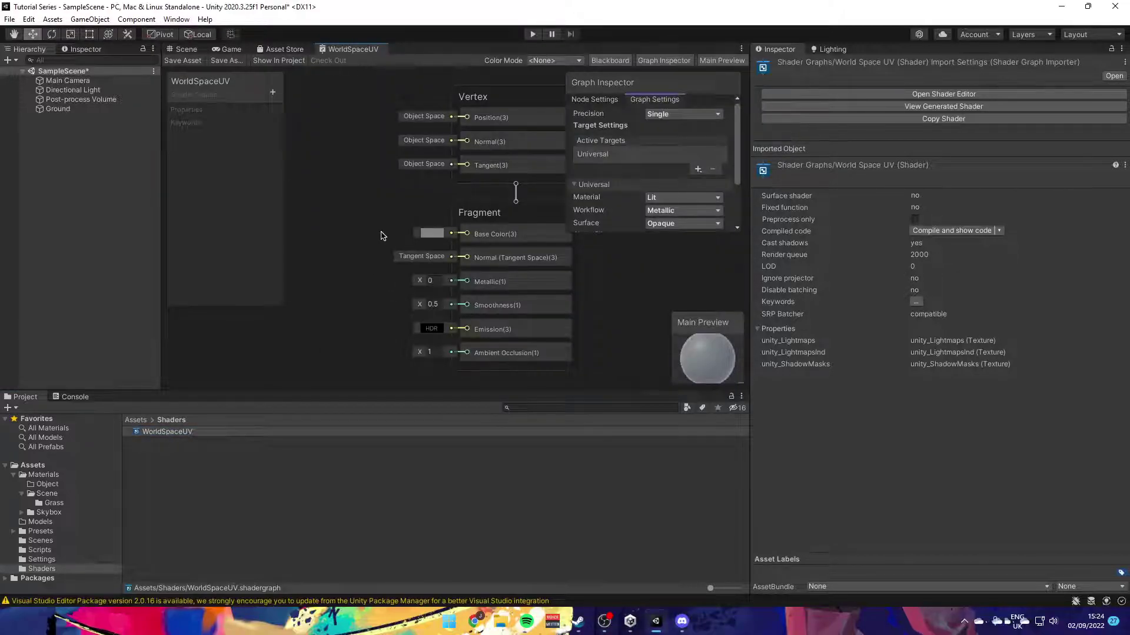
click(272, 92)
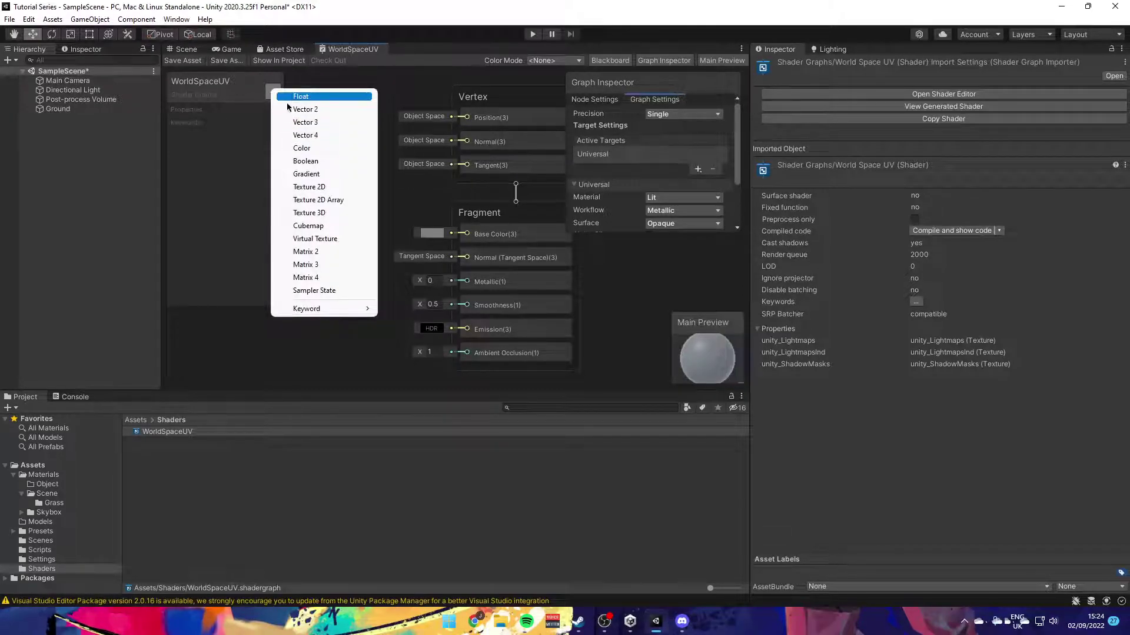
click(312, 187)
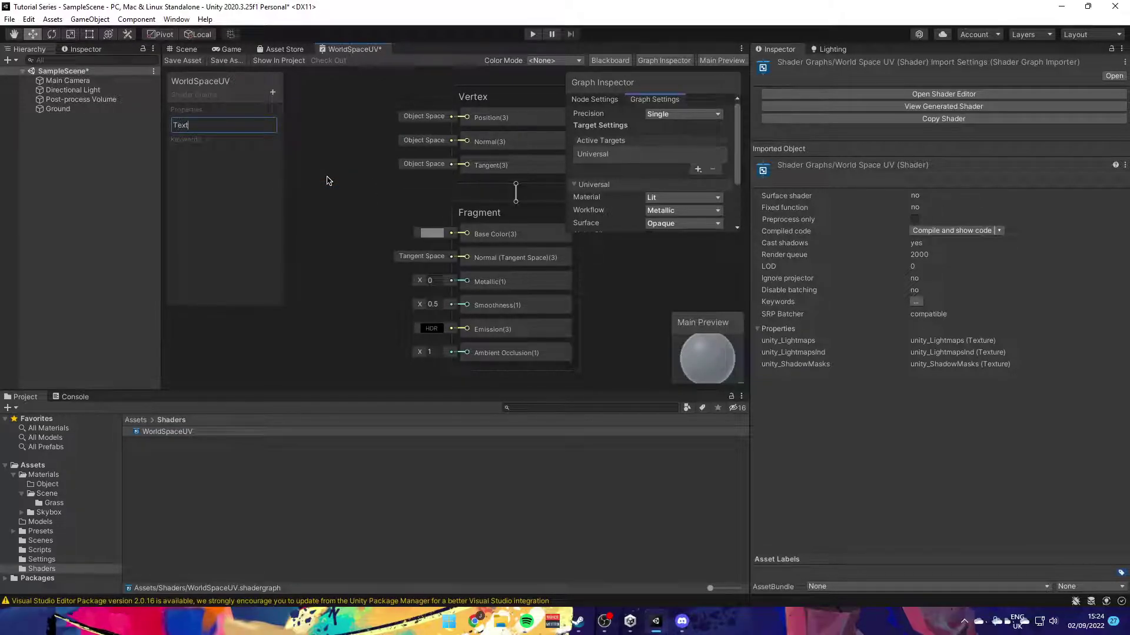
text(Texture)
key(Return)
- Add a second Texture 2D property named NormalMap to the shader graph
click(272, 92)
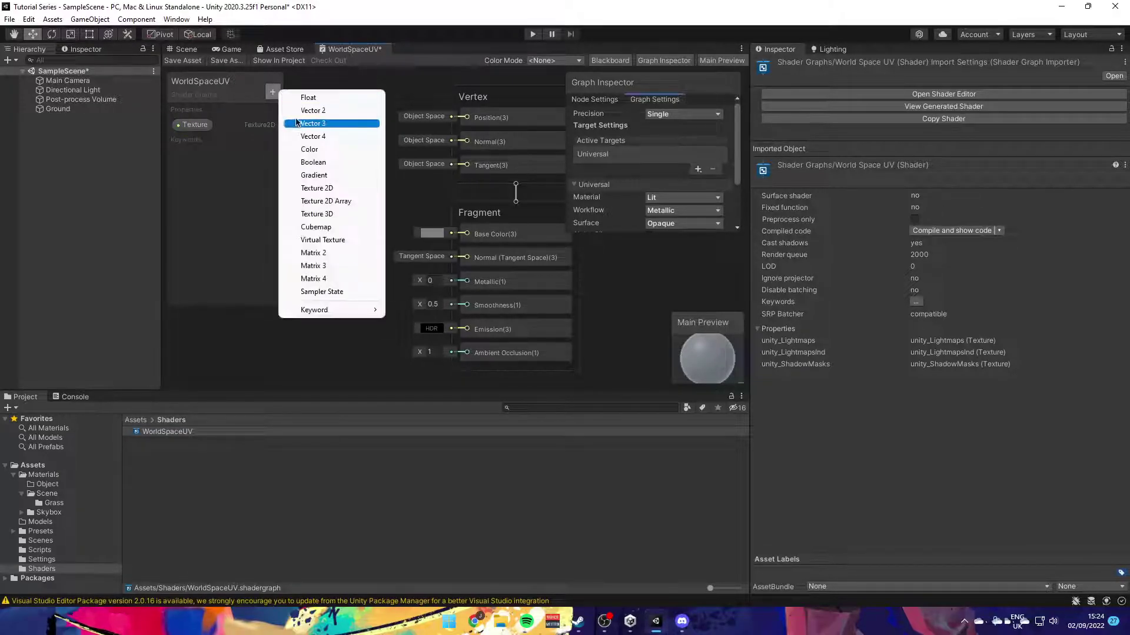
click(316, 187)
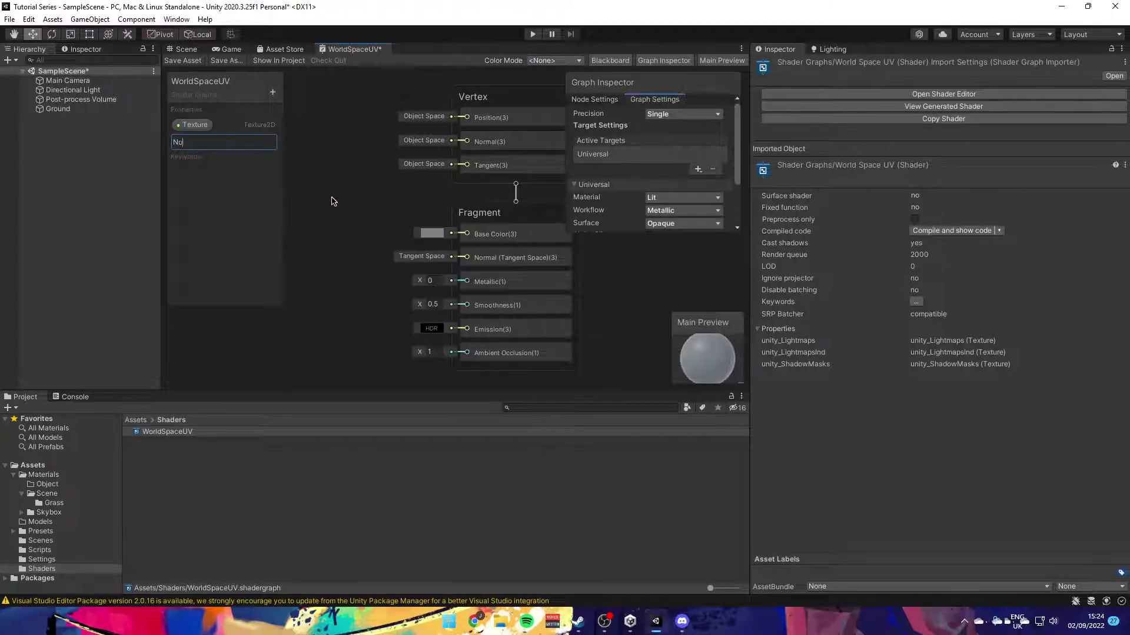
key(Return)
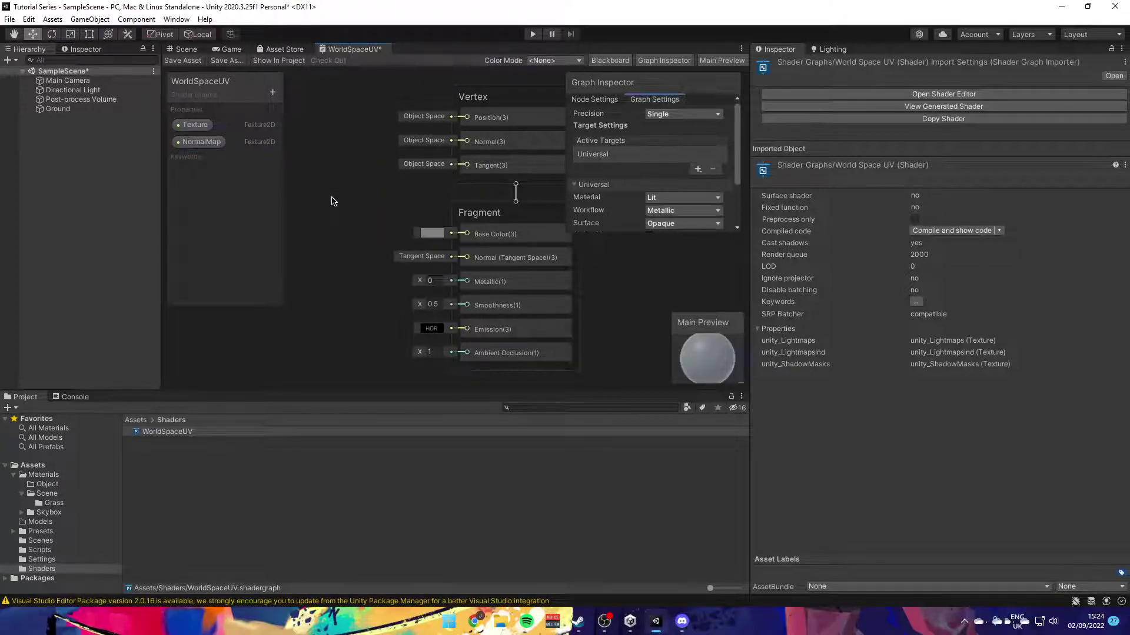
- Add a Float property named Tiling to the shader graph
click(273, 92)
click(312, 101)
text(Til)
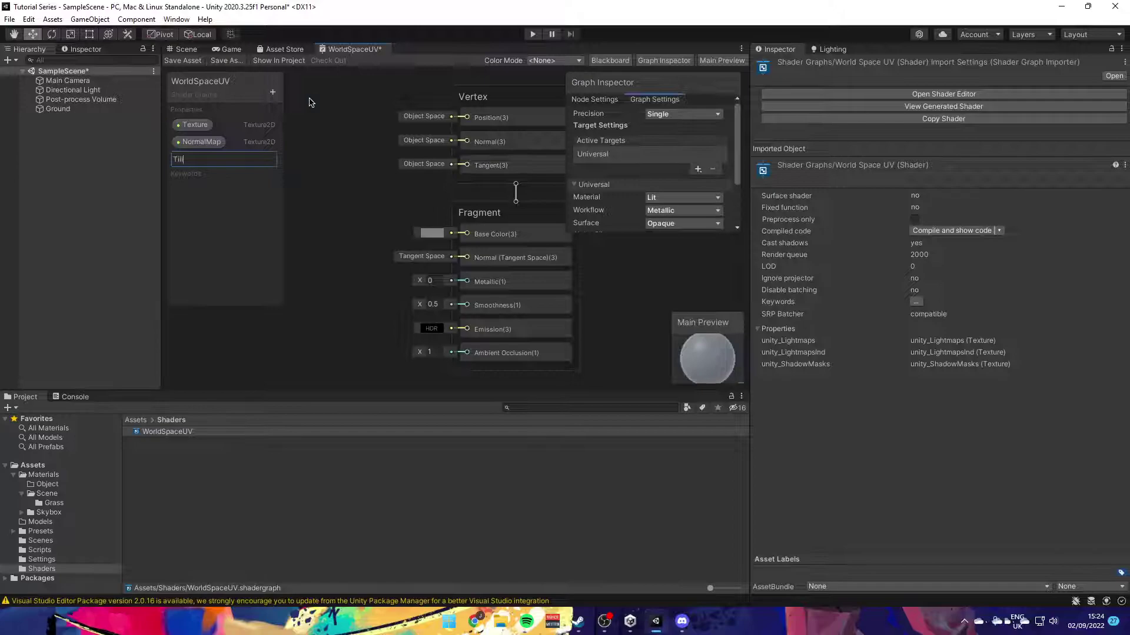
text(ing)
key(Return)
- Add a Float property named Blend to the shader graph
click(274, 91)
click(295, 101)
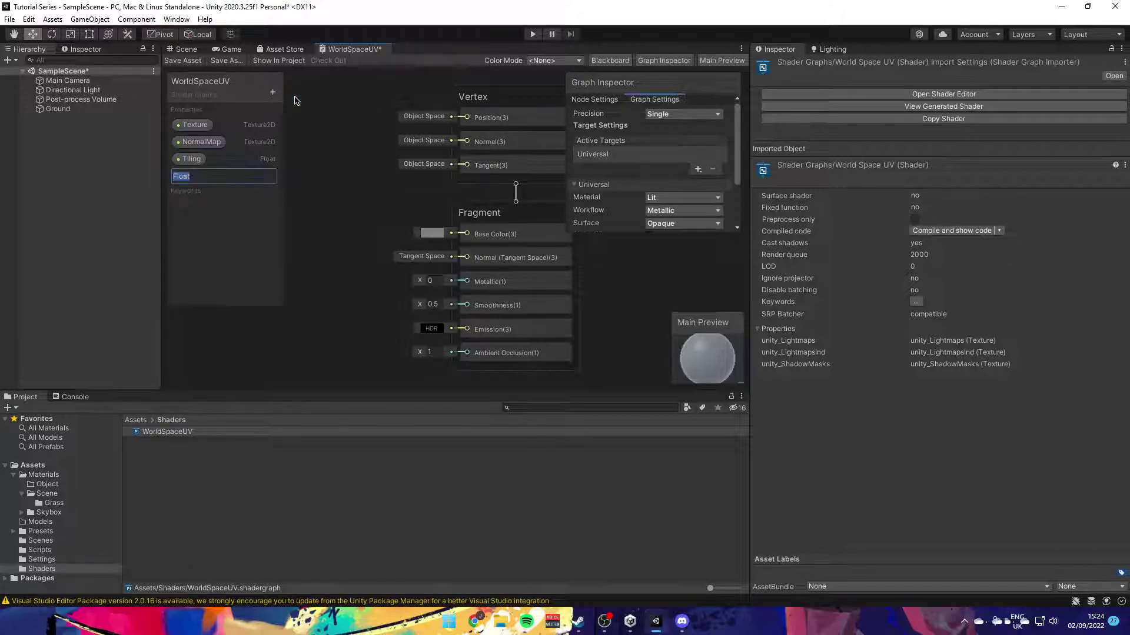
text(Blend)
key(Return)
click(273, 92)
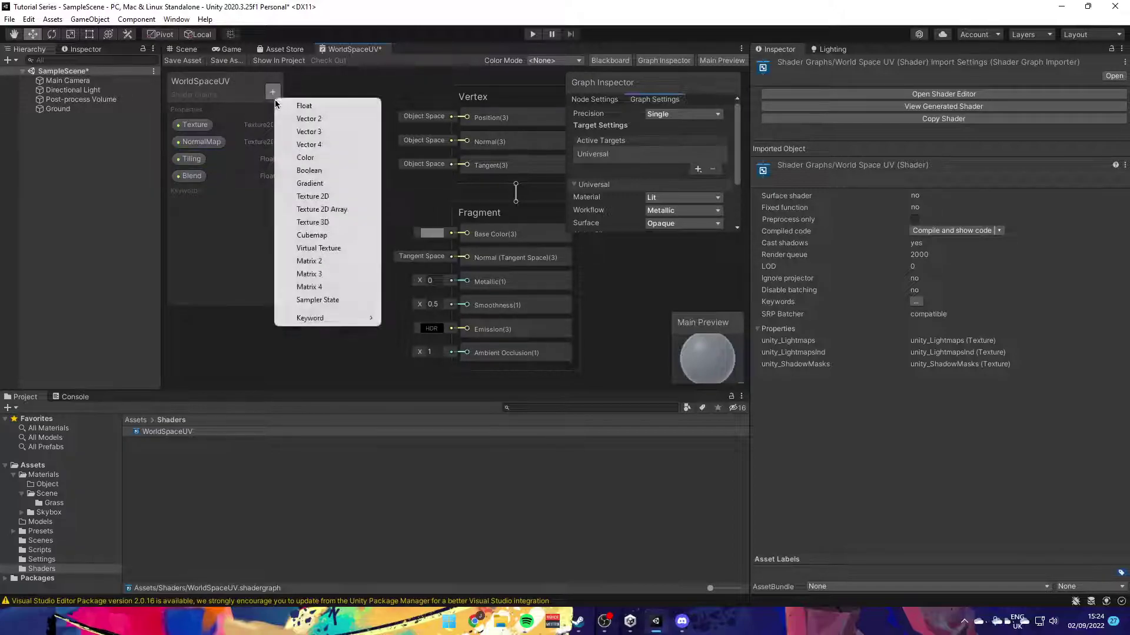
click(300, 119)
click(196, 199)
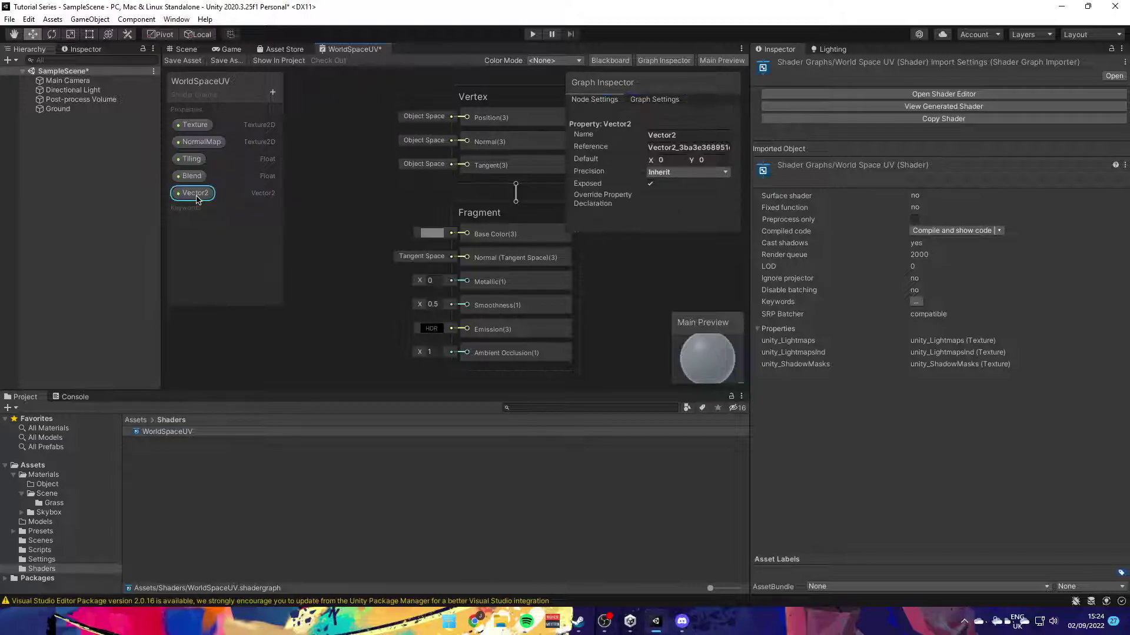
key(Delete)
- Add a Float property named NormalStrength and reorder it to sit directly below NormalMap
click(273, 92)
click(299, 102)
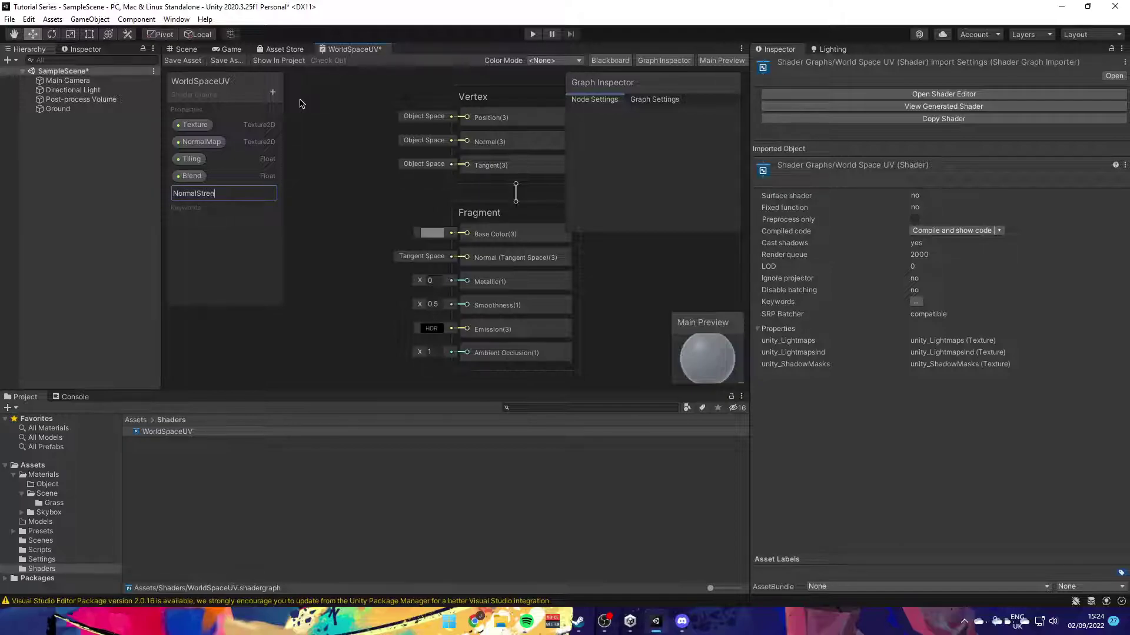
text(NormalStrength)
key(Return)
drag(203, 193, 199, 155)
- Set the NormalStrength property's mode to Slider with a maximum of 5
click(205, 158)
click(687, 171)
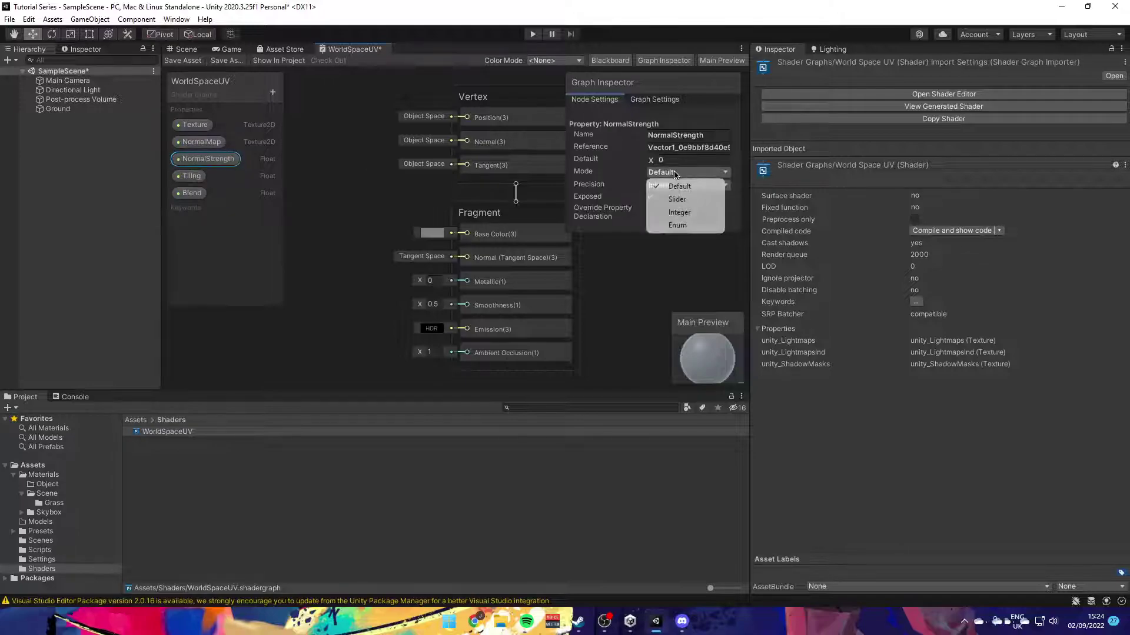
click(663, 198)
click(669, 185)
text(5)
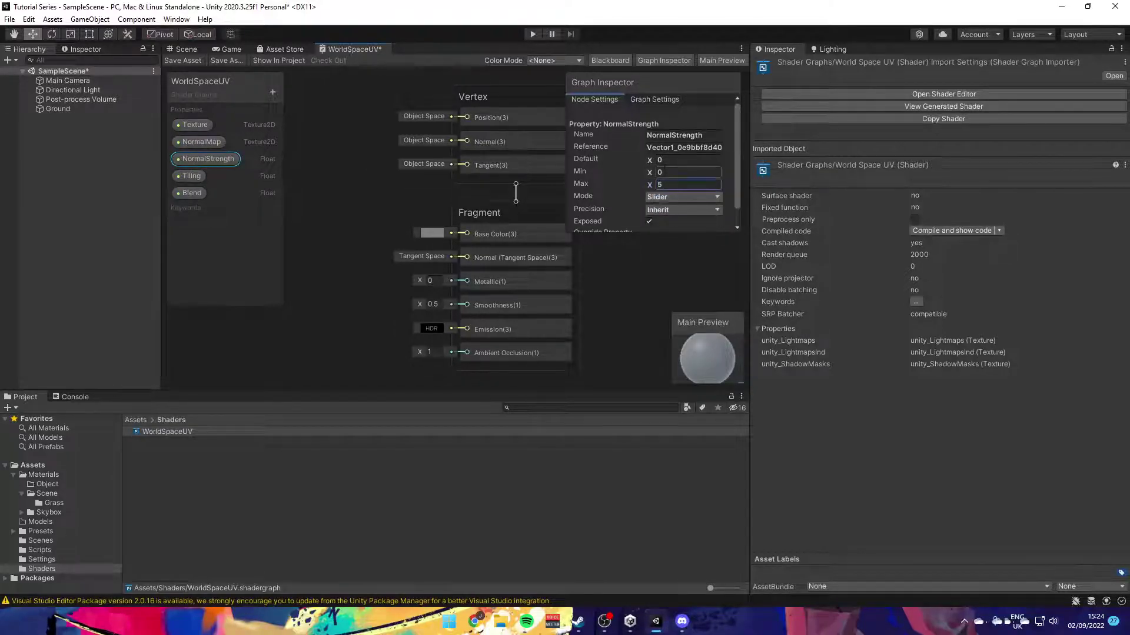
- Try the Default, Enum and Integer modes on the NormalStrength property and restore the Slider mode
click(669, 197)
click(676, 209)
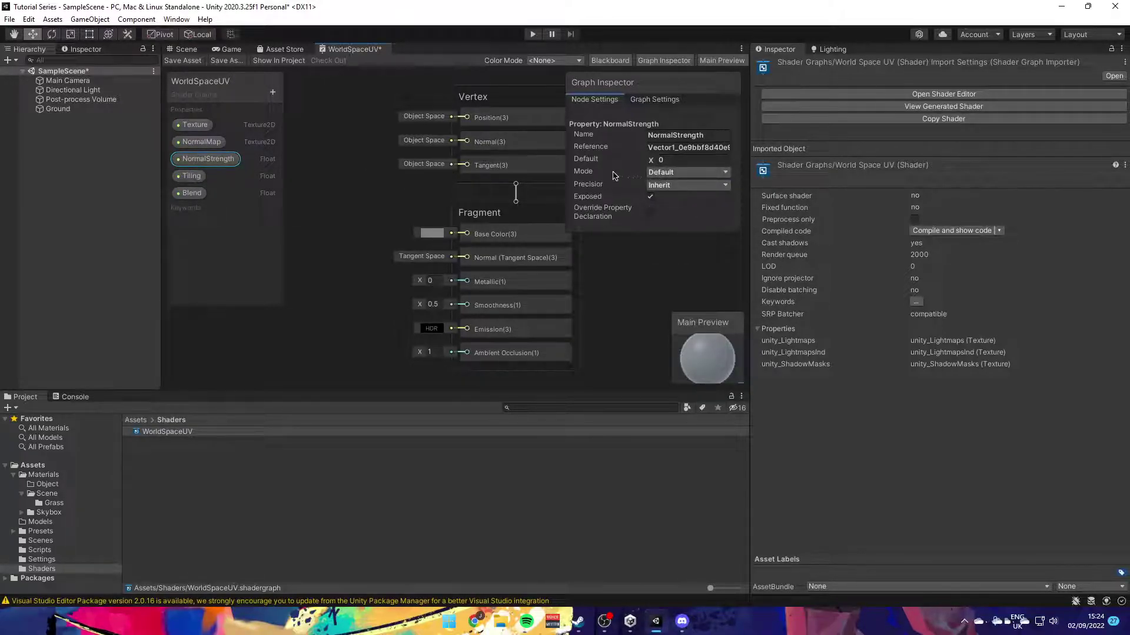
click(661, 173)
click(676, 225)
click(669, 173)
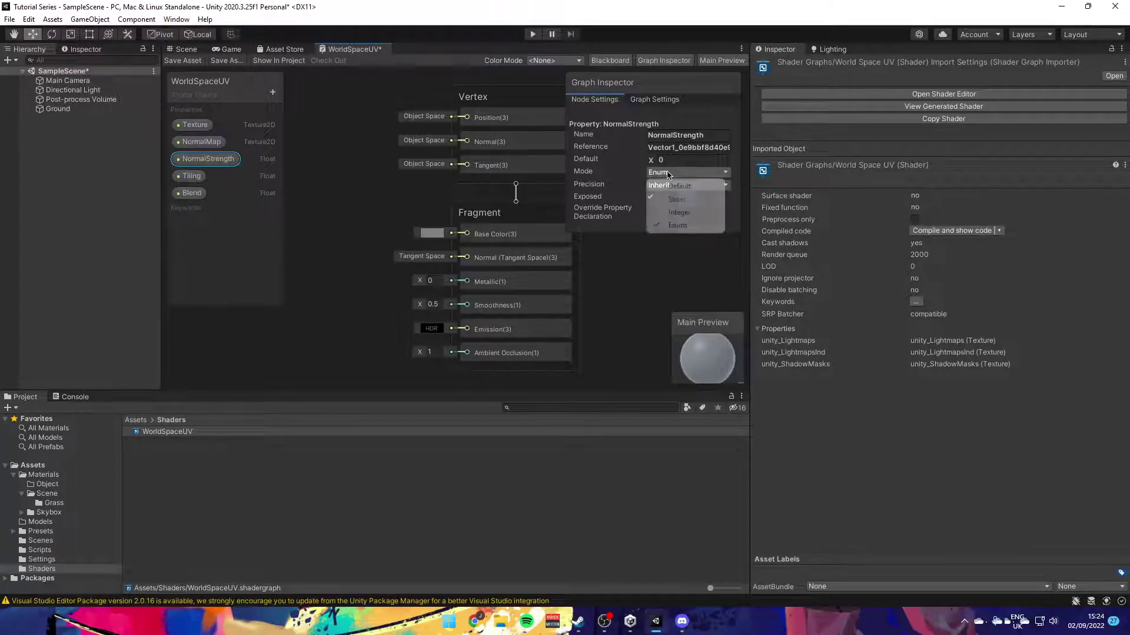
click(679, 212)
click(669, 172)
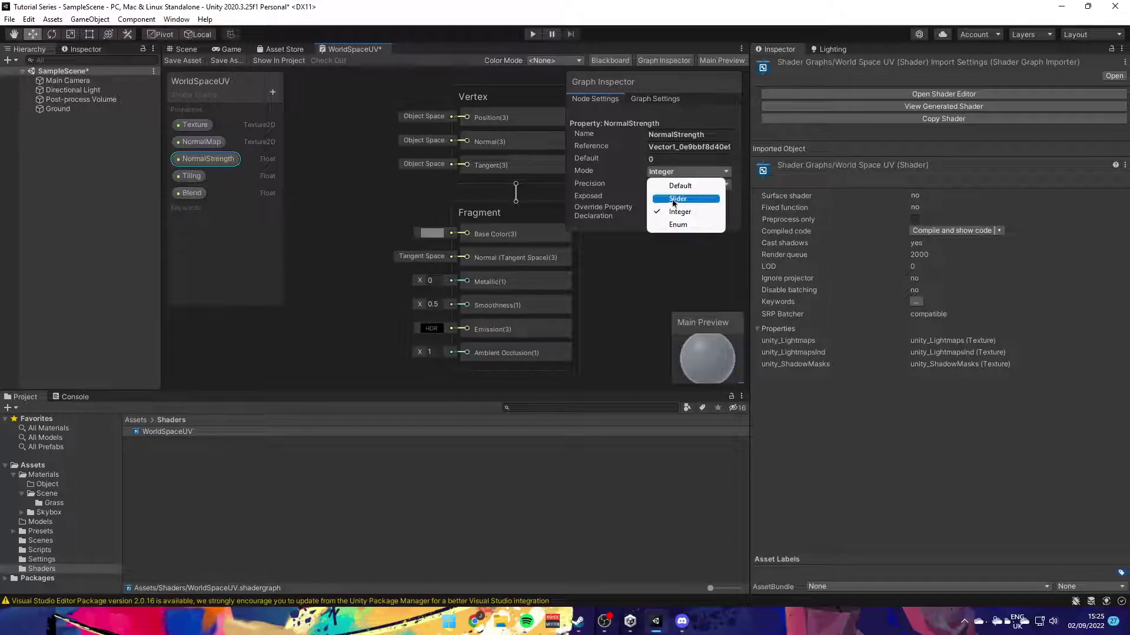
click(674, 212)
click(670, 184)
click(668, 174)
click(675, 199)
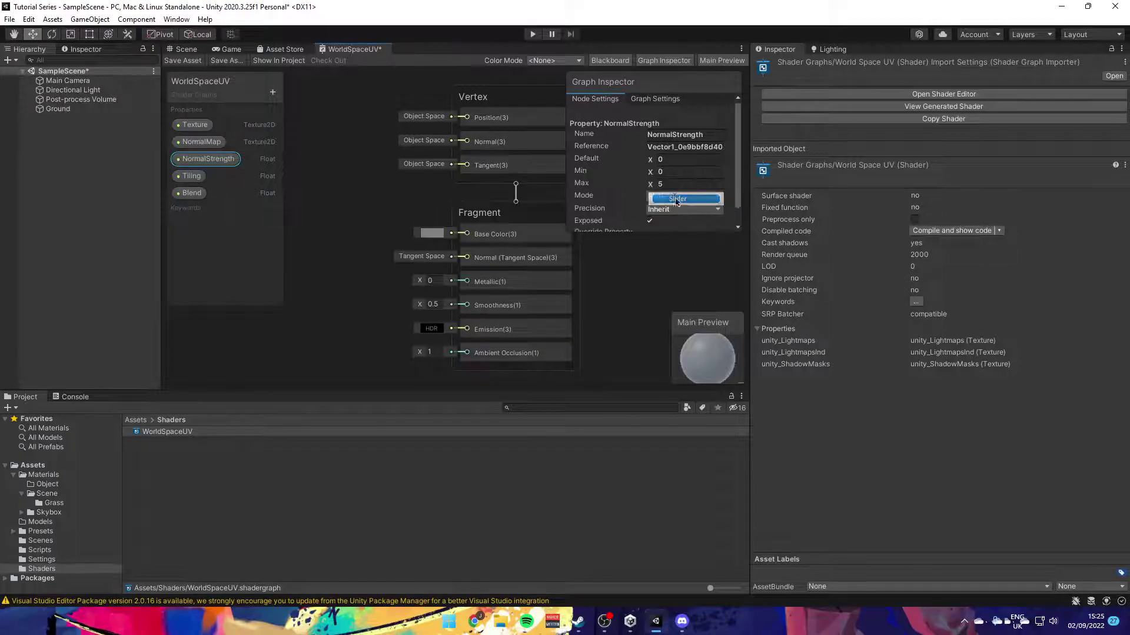
click(677, 200)
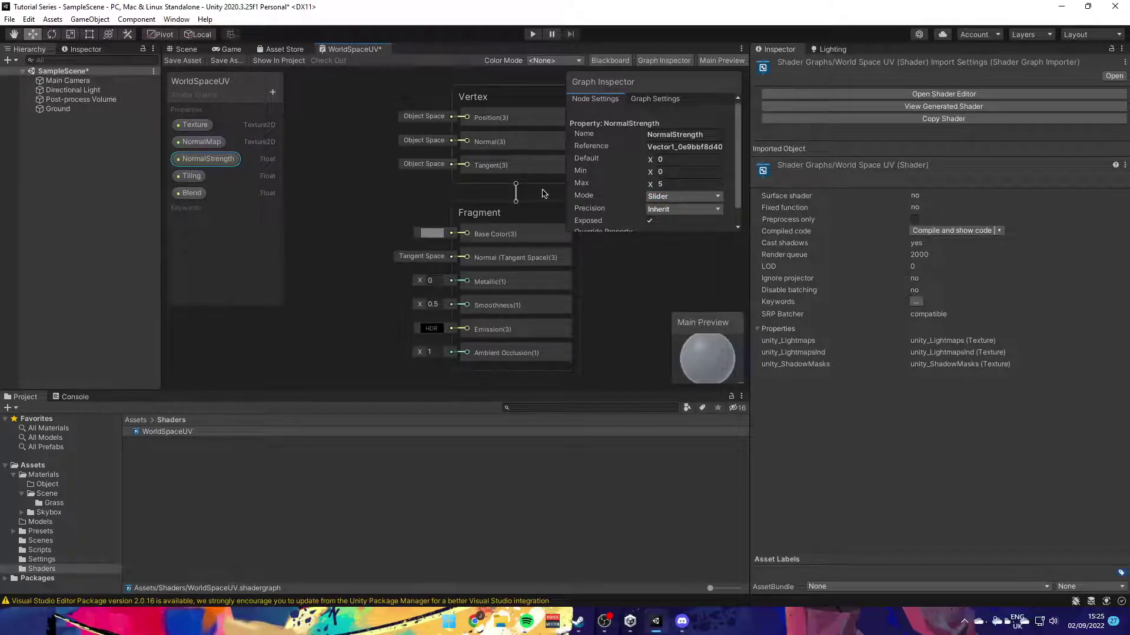
- Place the Texture and NormalMap properties as nodes in the graph, with Texture above NormalMap
scroll(542, 203, down, 5)
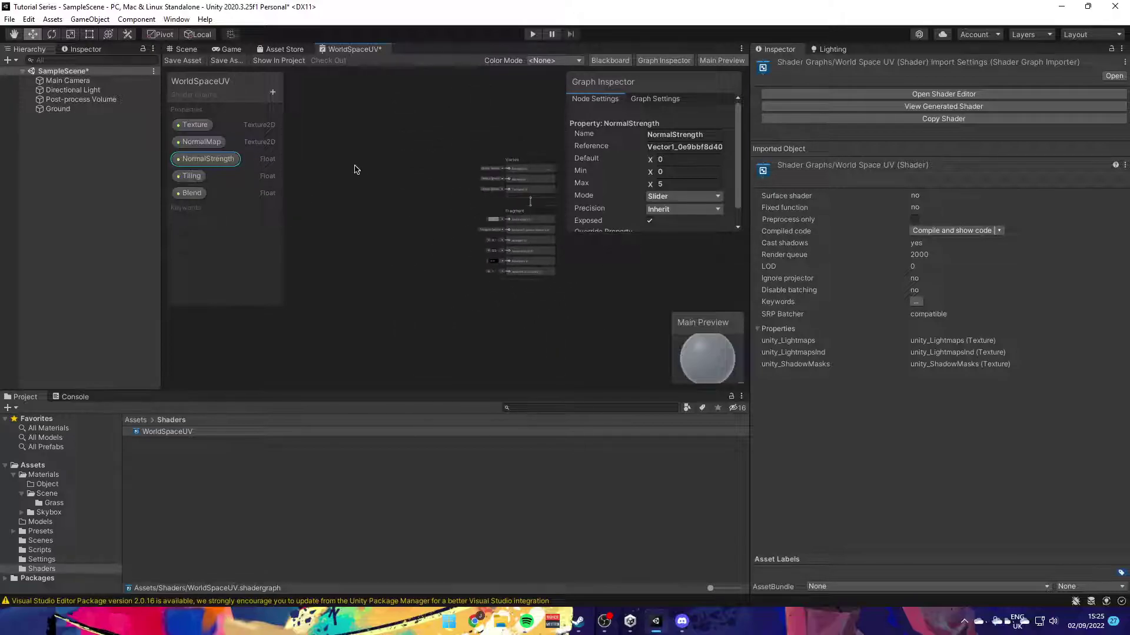
drag(194, 124, 319, 163)
middle_drag(319, 164, 422, 151)
drag(203, 143, 394, 177)
middle_drag(411, 182, 422, 207)
drag(453, 180, 397, 159)
drag(425, 202, 389, 284)
drag(389, 157, 382, 164)
middle_drag(373, 200, 398, 189)
- Add a Position node with its preview collapsed, placed below and to the left of the Texture node
right_click(354, 227)
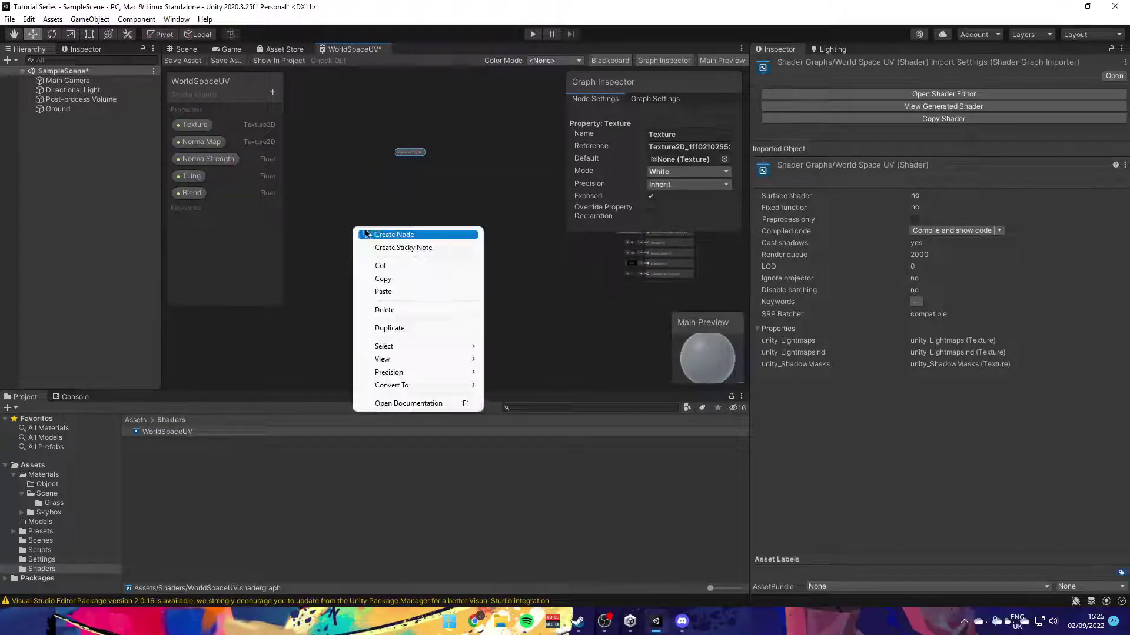
click(365, 235)
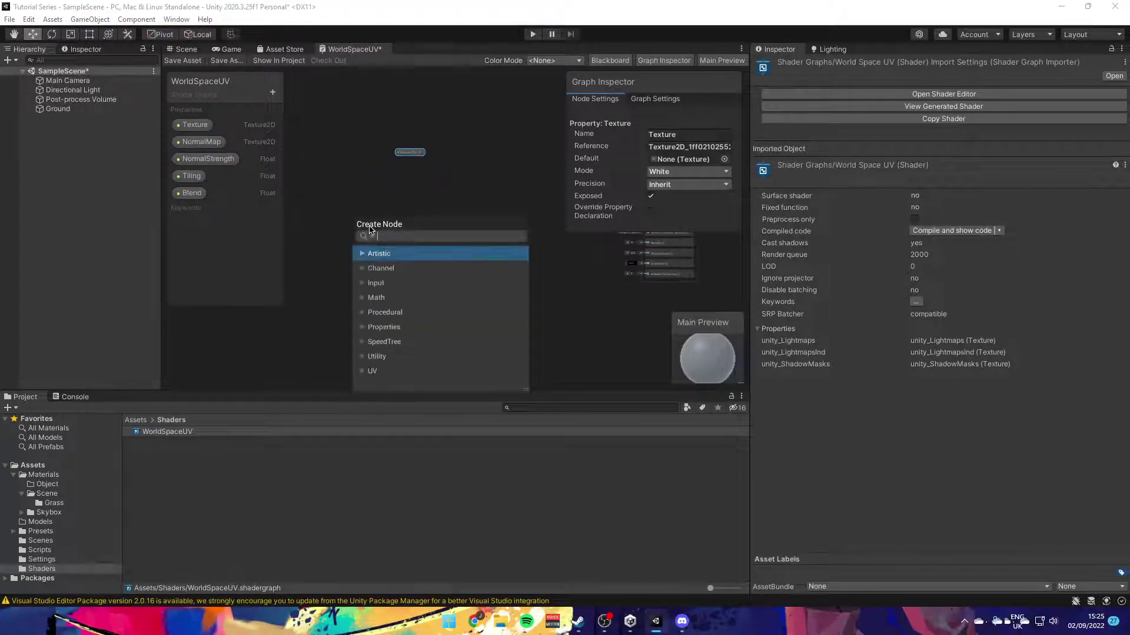
text(posi)
key(Return)
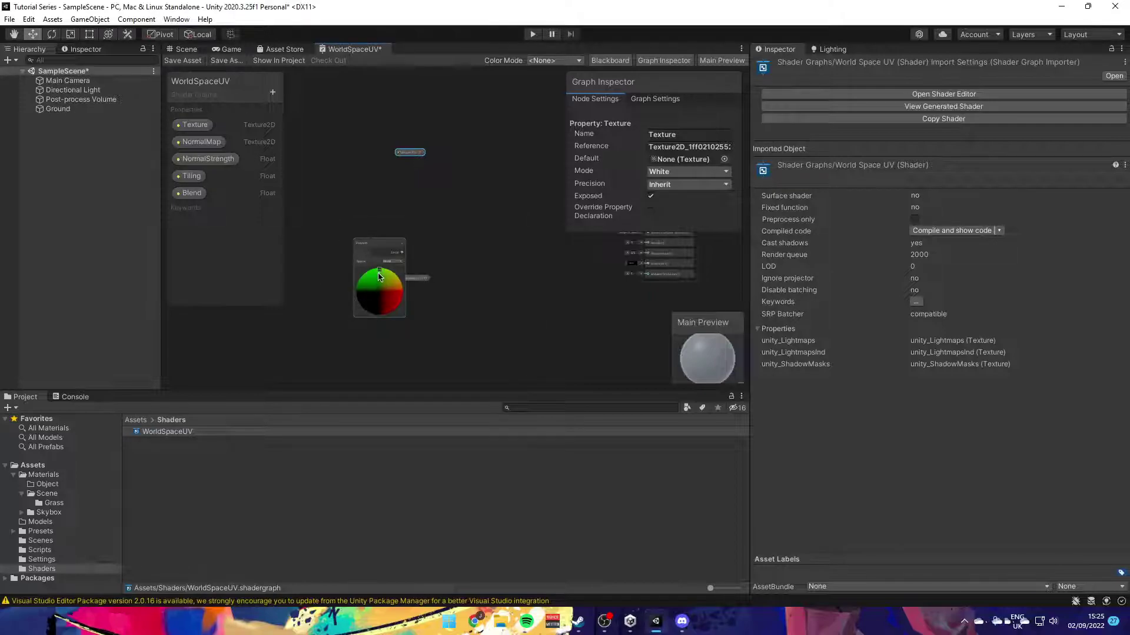
click(379, 271)
middle_drag(380, 276, 414, 321)
drag(416, 299, 393, 245)
scroll(393, 246, up, 2)
right_click(394, 279)
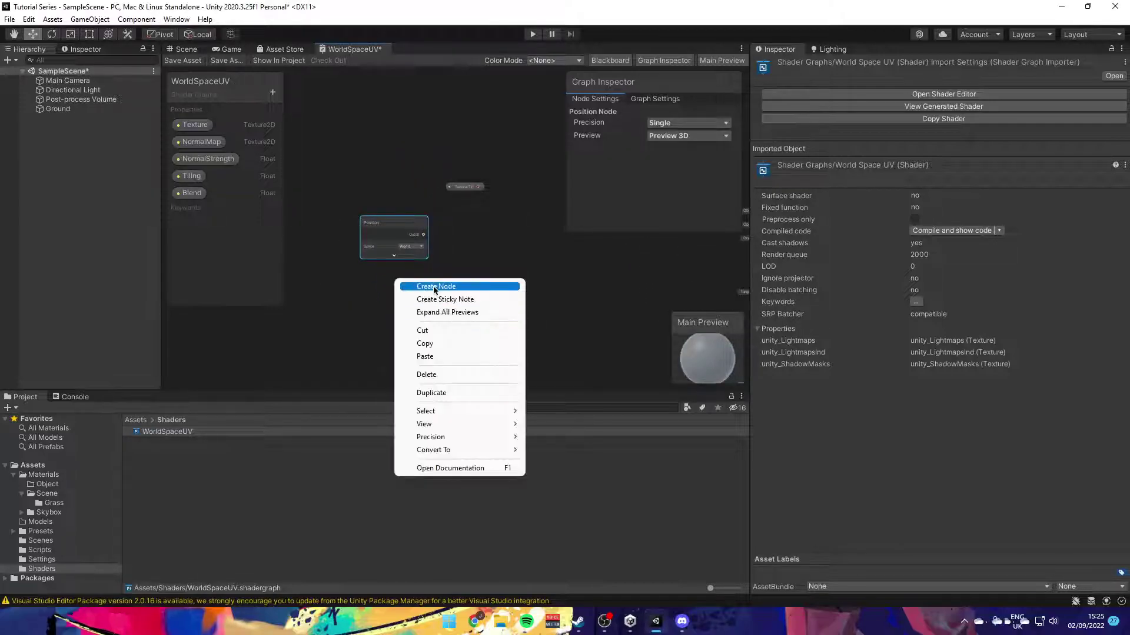
click(433, 286)
key(Escape)
- Add a Normal Vector node below the Position node
scroll(404, 262, up, 3)
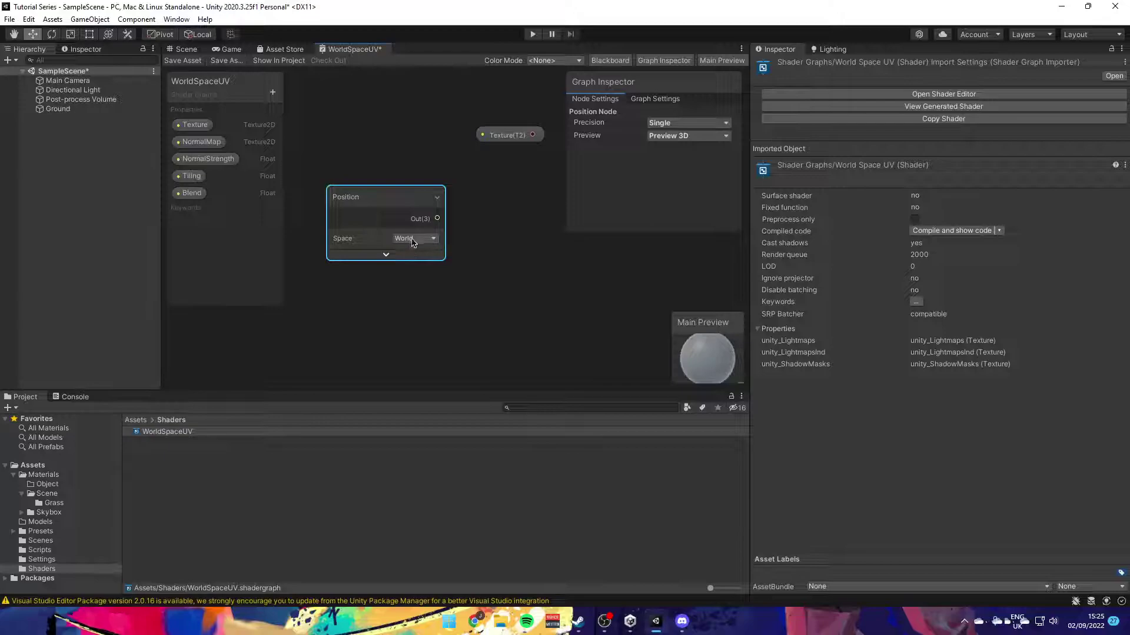
right_click(382, 294)
click(395, 299)
text(normal vec)
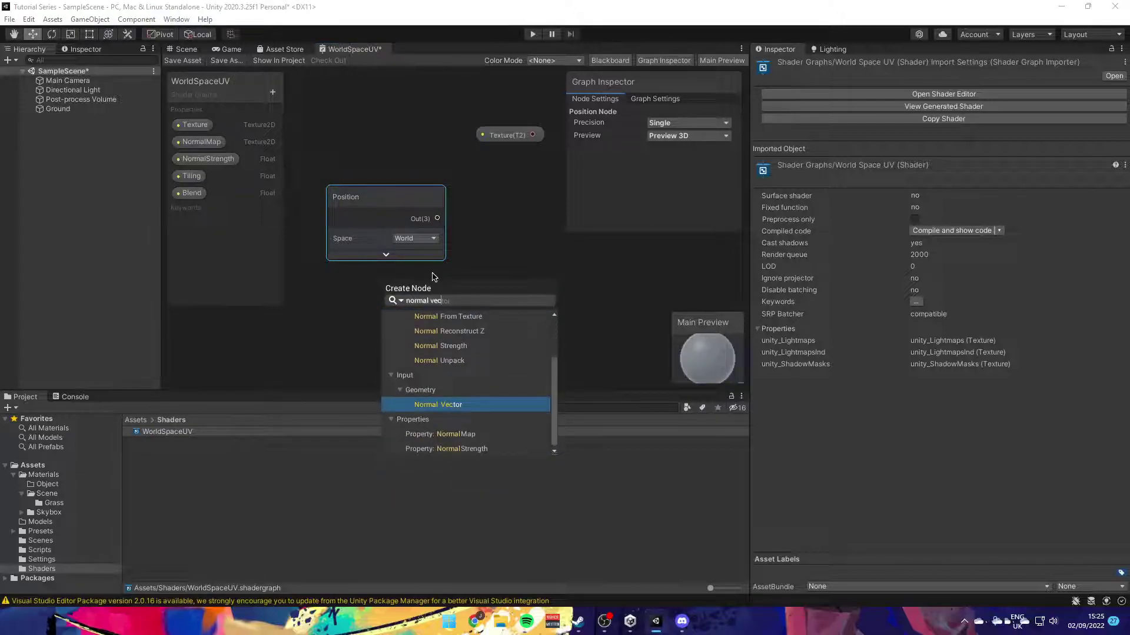
key(Return)
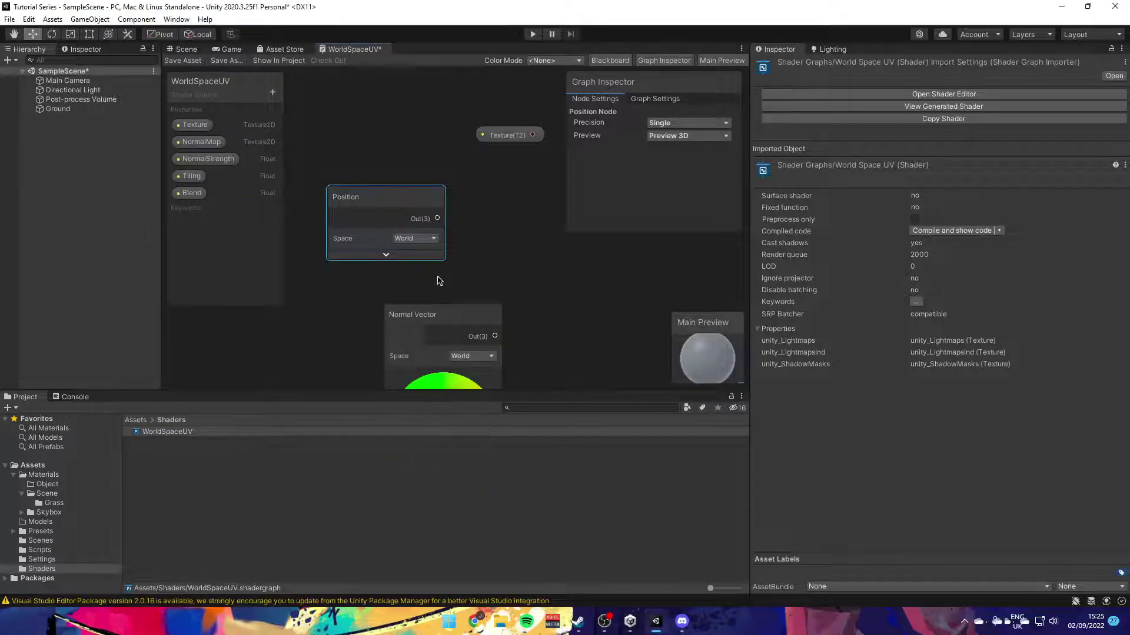
- Place the Normal Vector node directly beneath the Position node and collapse its preview
drag(434, 323, 375, 286)
click(384, 339)
click(414, 315)
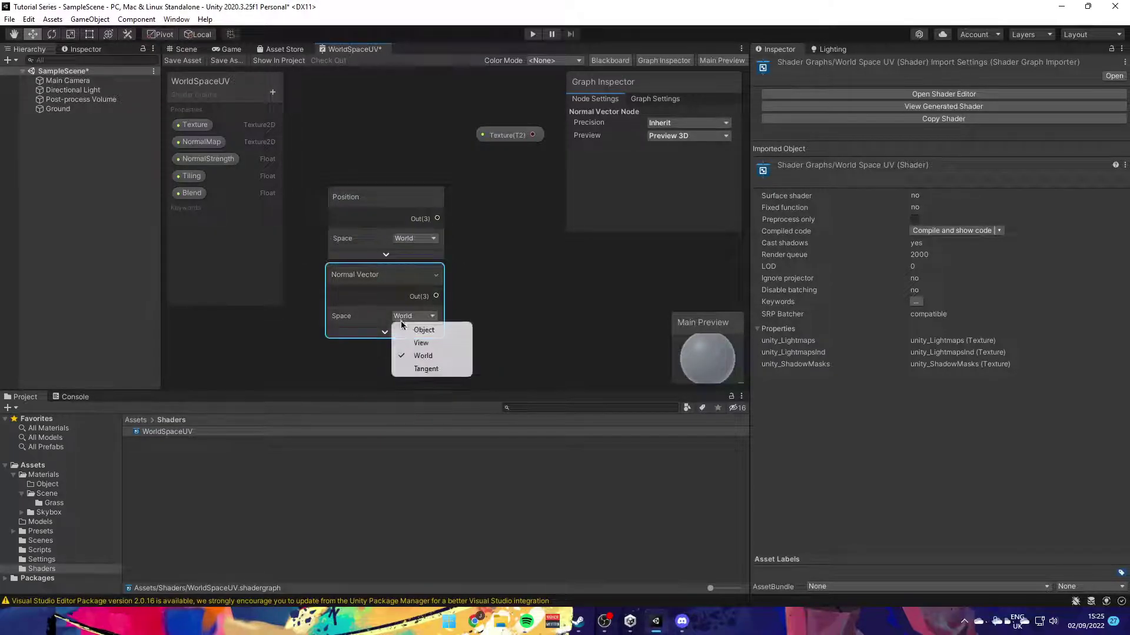
- Set the Position node's space to Absolute World
click(411, 239)
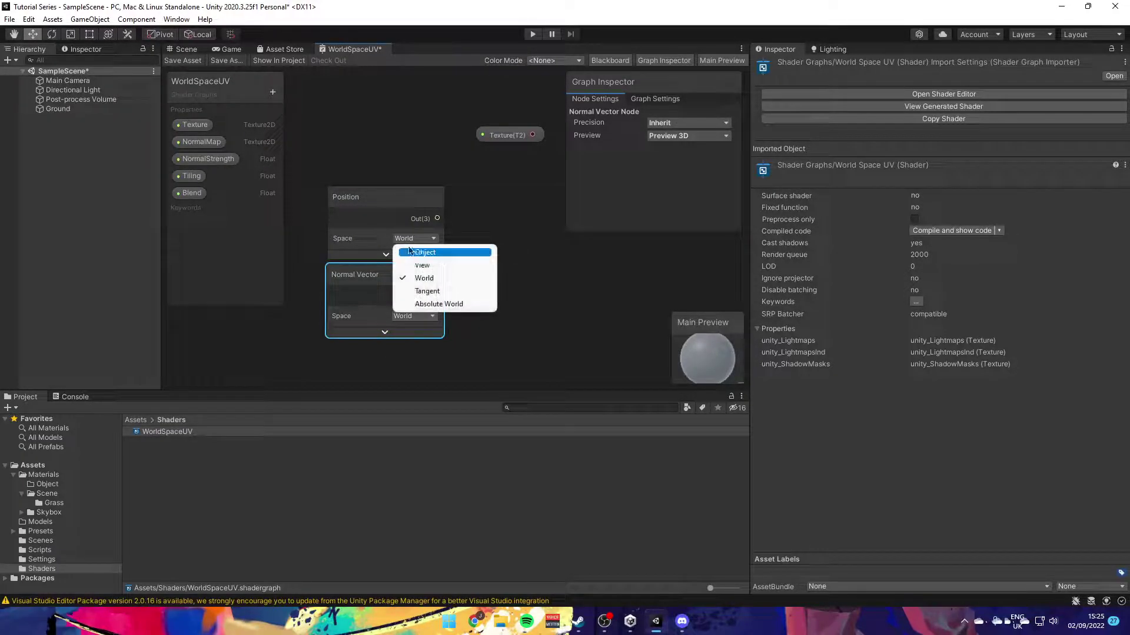
click(438, 303)
scroll(377, 318, down, 5)
right_click(482, 242)
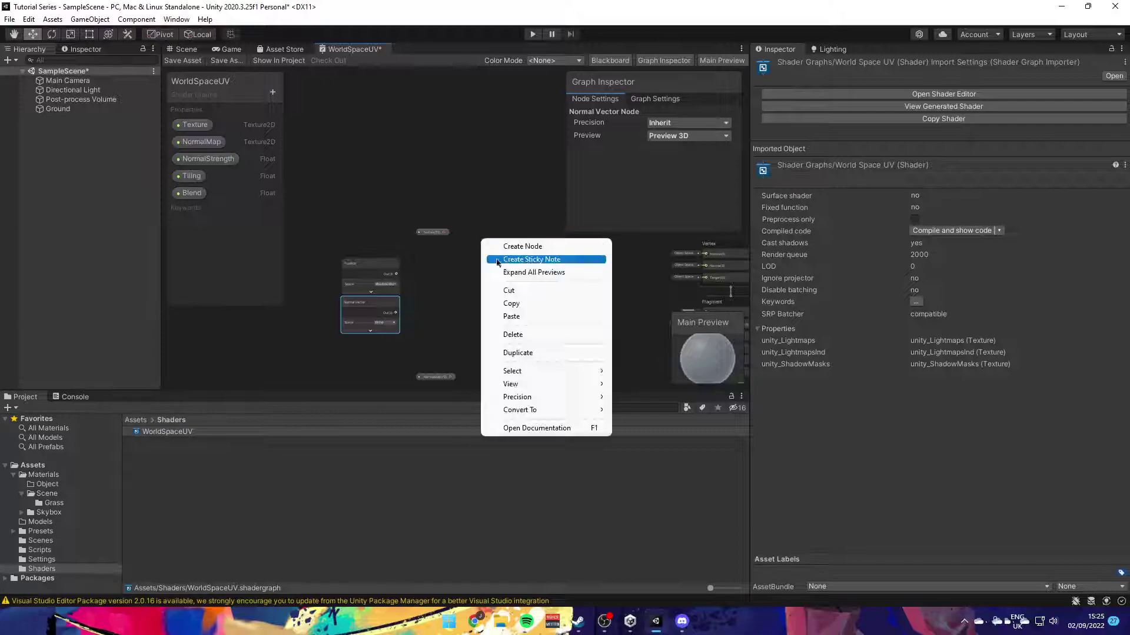
click(449, 323)
scroll(436, 267, up, 3)
scroll(373, 300, up, 3)
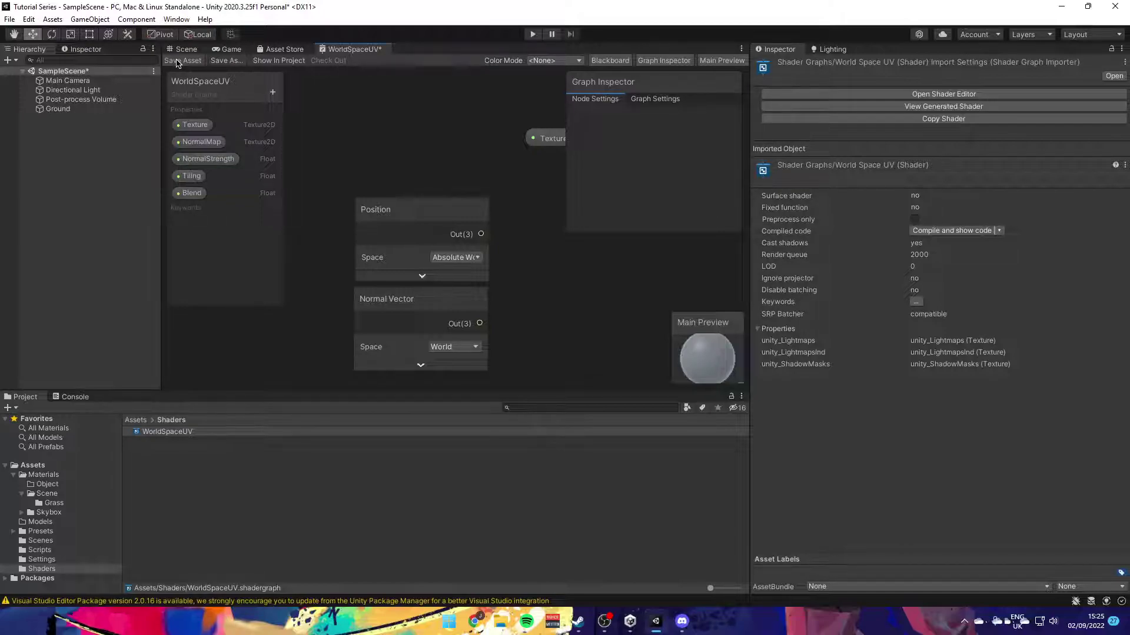
- Add a Triplanar node between the input nodes and the master stack, and collapse its preview
scroll(324, 147, down, 3)
right_click(482, 192)
click(497, 200)
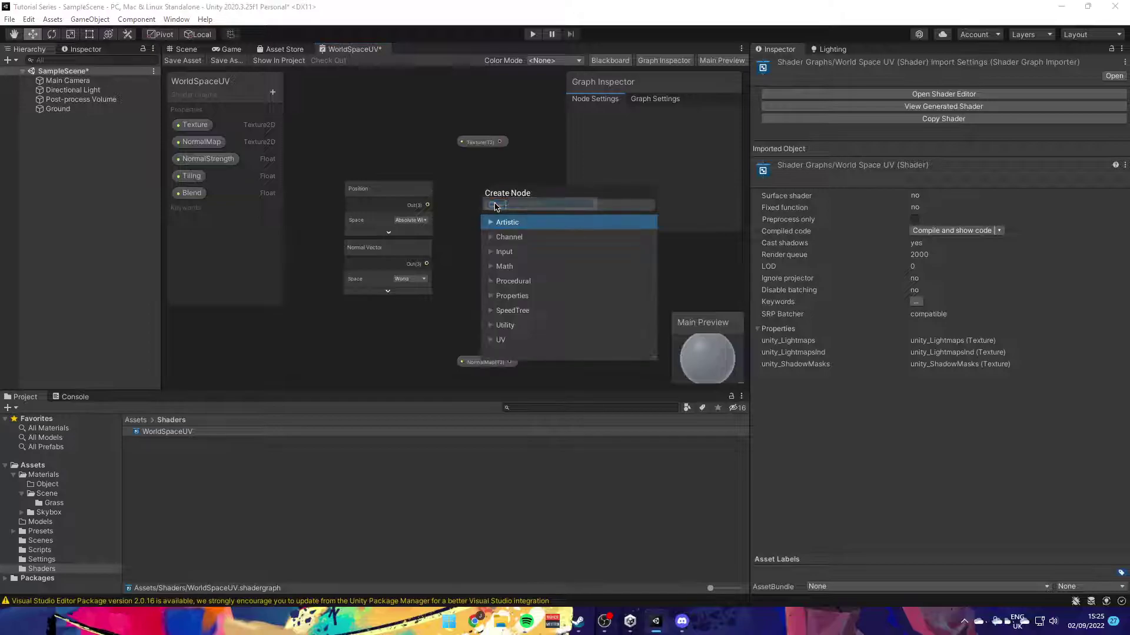
text(triplanar)
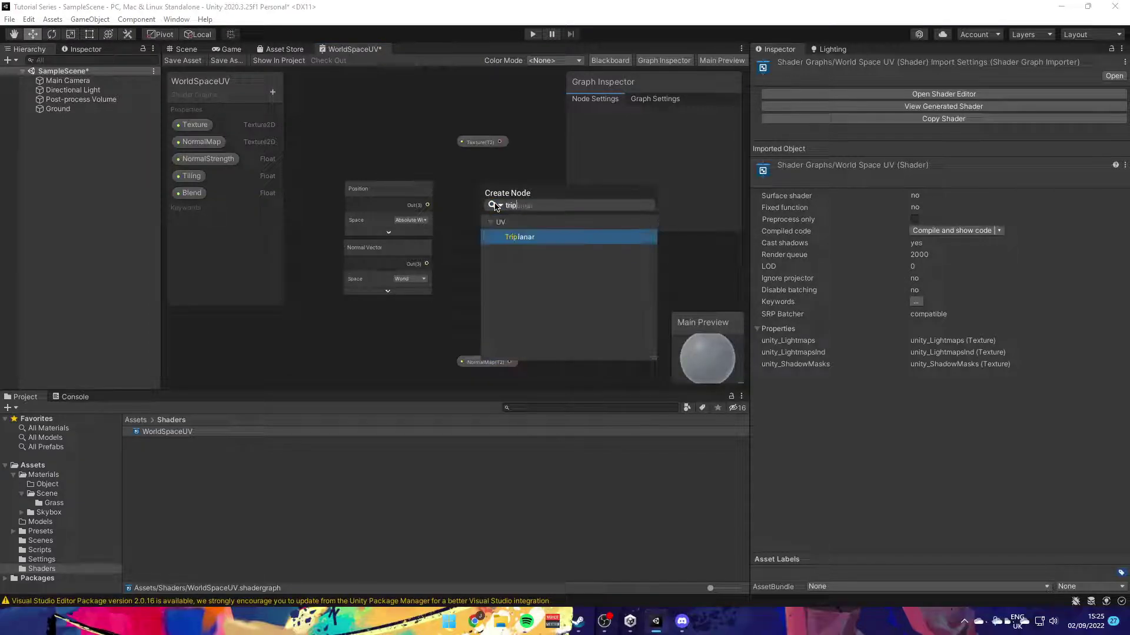
key(Return)
scroll(524, 246, down, 1)
middle_drag(524, 246, 445, 275)
drag(446, 274, 519, 239)
scroll(519, 238, up, 1)
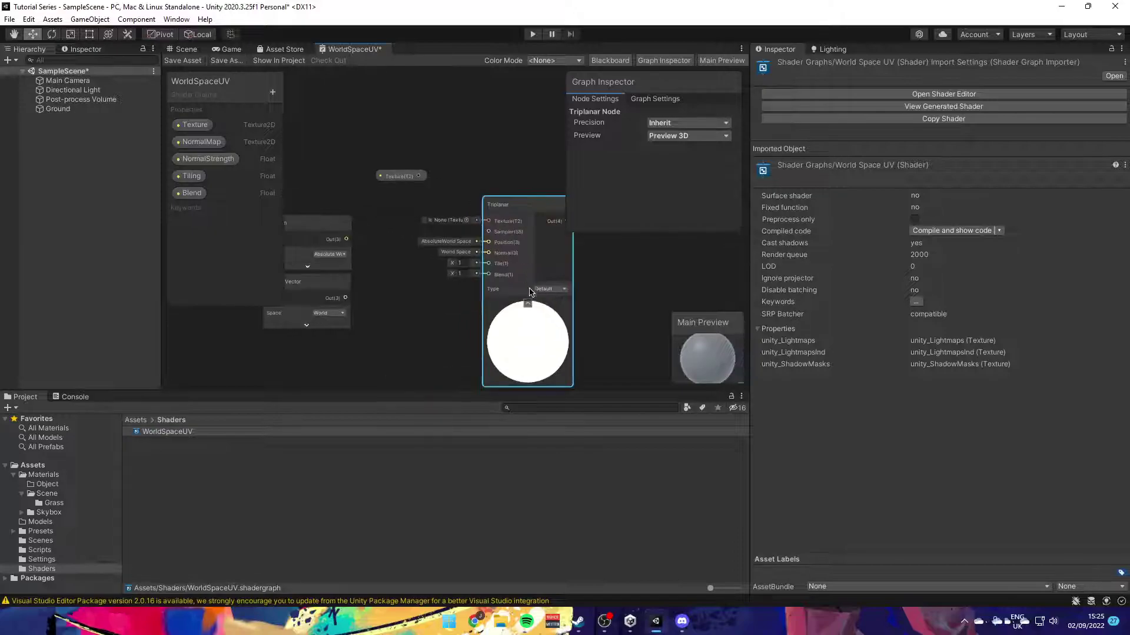
click(527, 300)
- Duplicate the Triplanar node so that one copy sits above the other
scroll(523, 295, down, 2)
middle_drag(520, 292, 507, 270)
drag(503, 223, 493, 285)
key(ctrl+d)
click(580, 273)
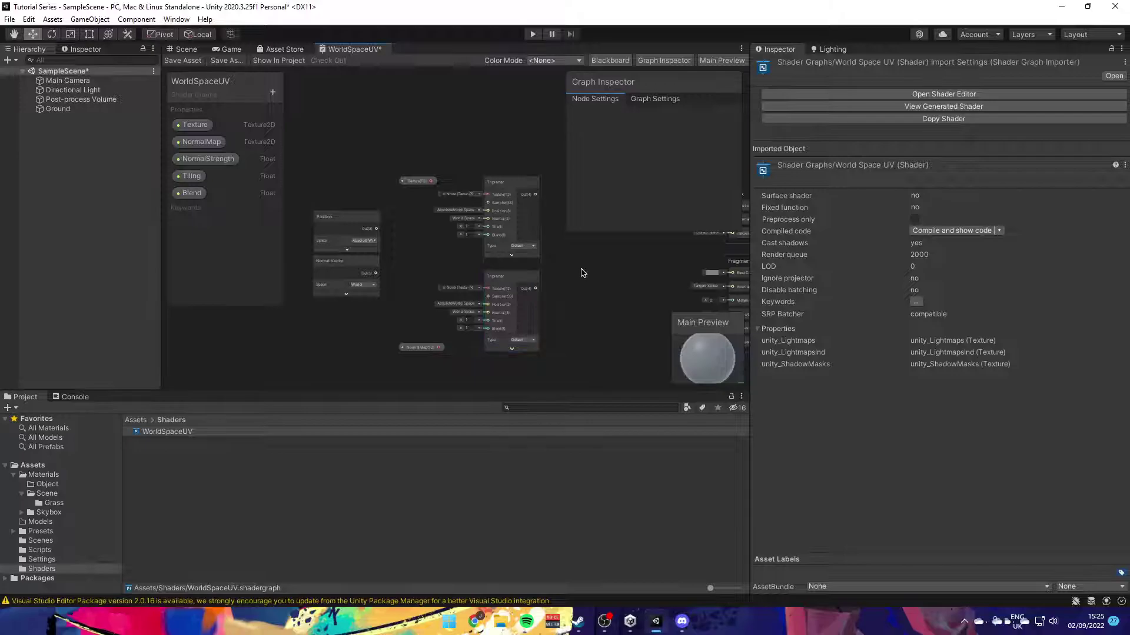
- Set the lower Triplanar node's type to Normal
mouse_move(570, 280)
middle_down()
mouse_move(633, 222)
mouse_move(553, 273)
middle_up()
scroll(457, 327, up, 3)
middle_drag(460, 283, 543, 285)
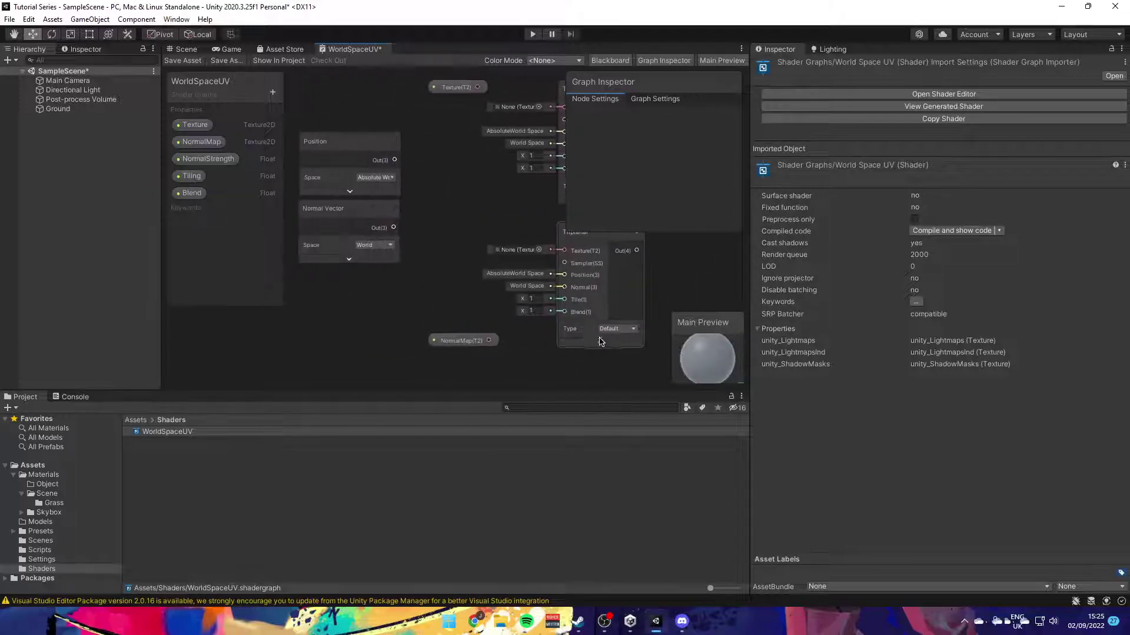
click(617, 329)
click(609, 355)
click(594, 338)
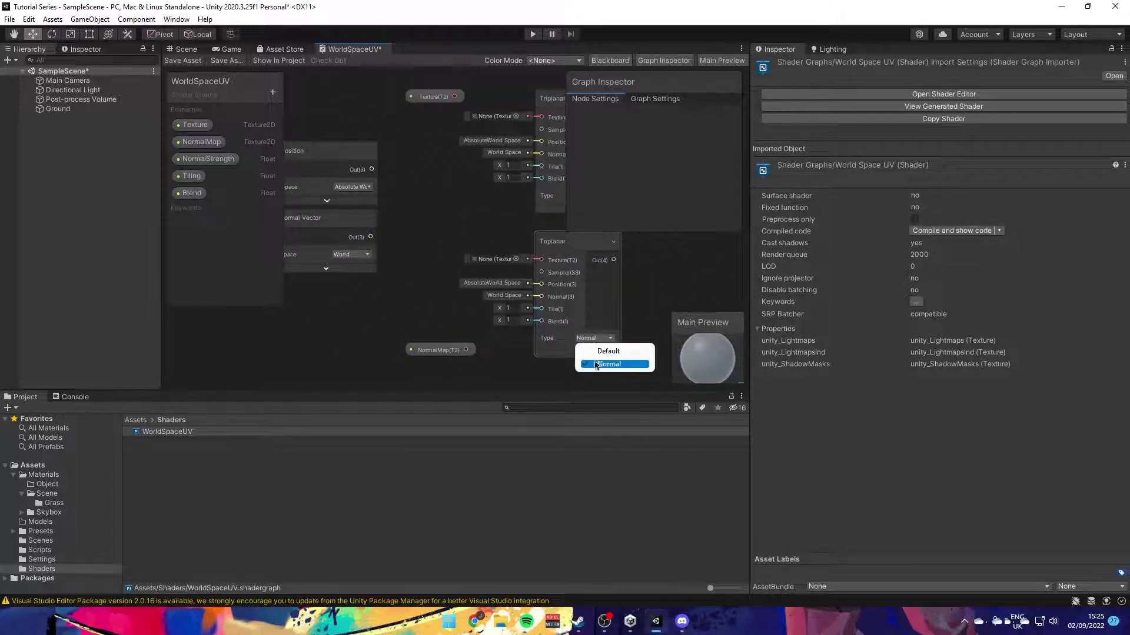
click(595, 365)
- Connect Texture and NormalMap to the Texture inputs of the upper and lower Triplanar nodes, and place each right beside its node
scroll(413, 271, down, 2)
middle_drag(517, 220, 533, 246)
scroll(443, 261, up, 1)
drag(411, 177, 485, 194)
middle_drag(482, 213, 469, 160)
drag(408, 344, 382, 252)
middle_drag(386, 240, 386, 272)
drag(382, 142, 382, 157)
middle_drag(391, 280, 418, 291)
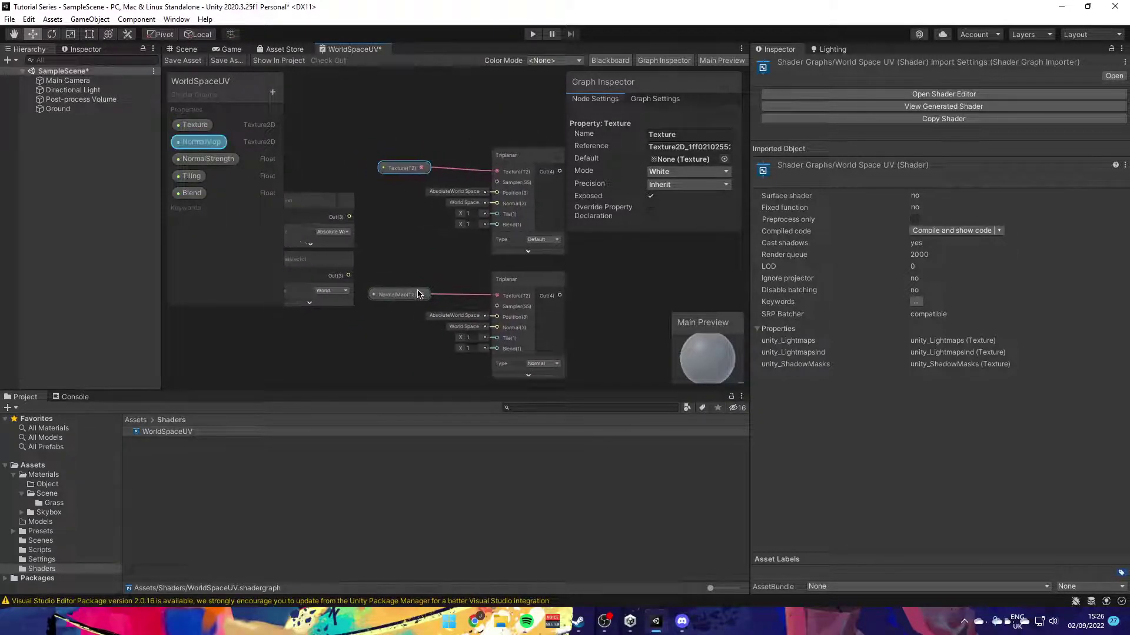
drag(419, 294, 476, 277)
drag(402, 167, 461, 154)
- Connect the Position and Normal Vector outputs to the Position and Normal inputs of both Triplanar nodes
scroll(440, 208, down, 2)
scroll(439, 208, up, 1)
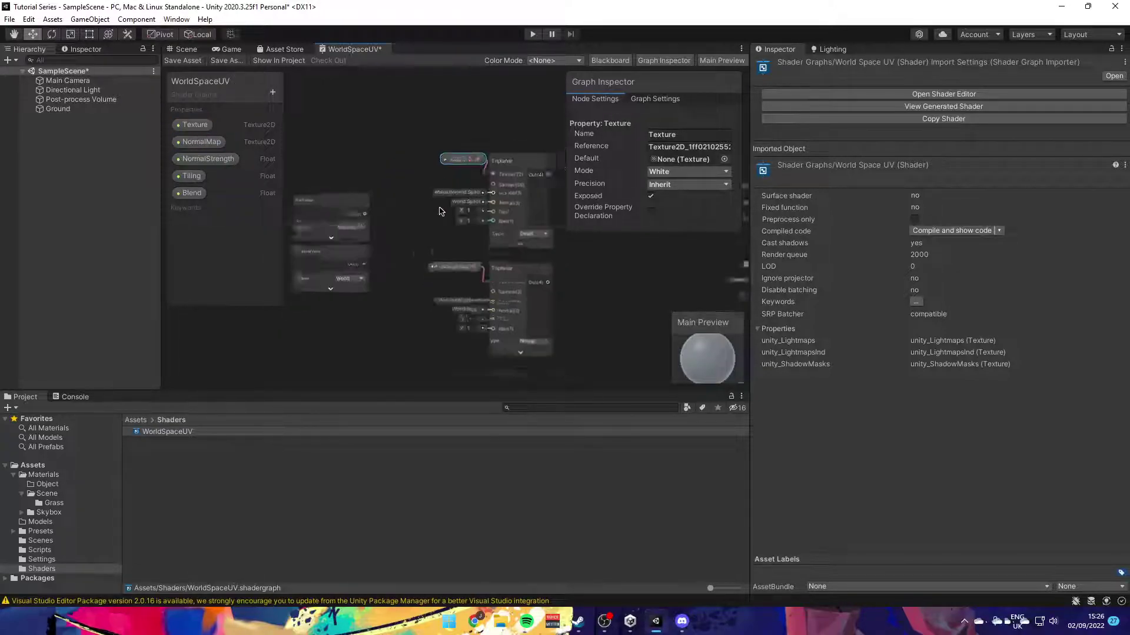
scroll(440, 209, up, 3)
middle_drag(420, 212, 410, 201)
mouse_move(316, 207)
mouse_down()
mouse_move(446, 182)
mouse_move(317, 207)
mouse_up()
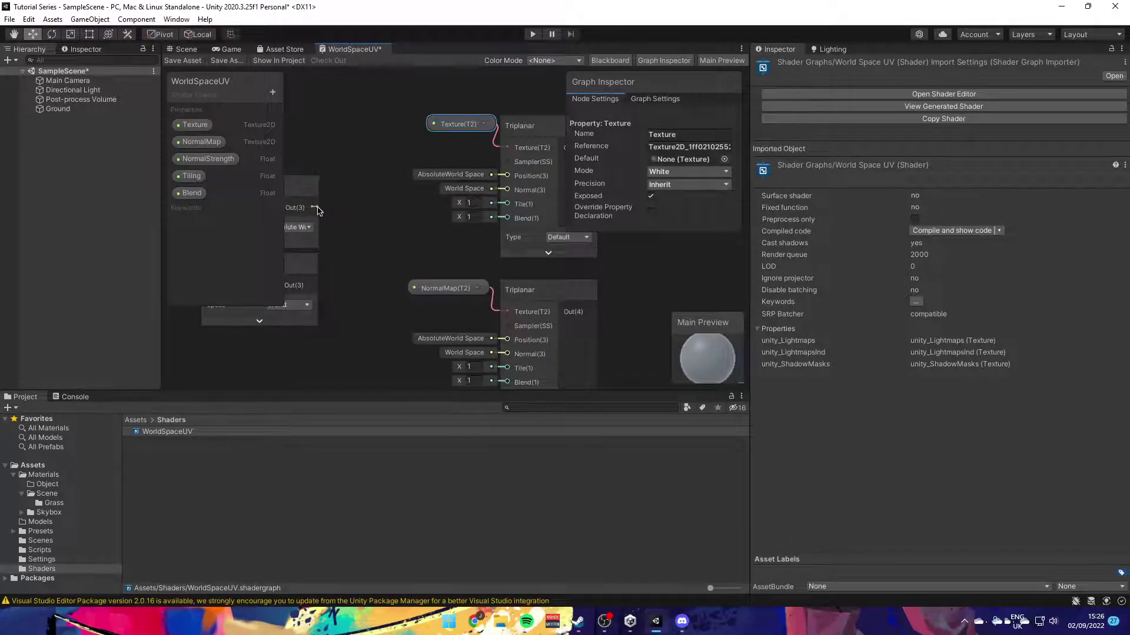
middle_drag(316, 207, 381, 231)
scroll(380, 231, down, 1)
drag(398, 223, 555, 201)
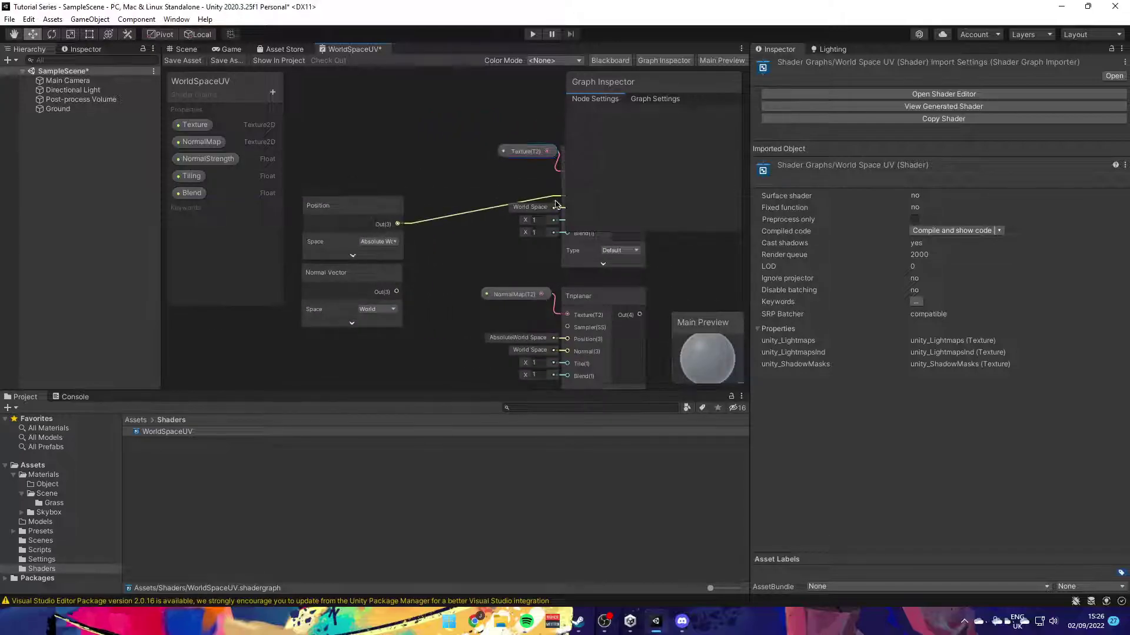
middle_drag(490, 242, 436, 237)
drag(344, 287, 514, 204)
middle_drag(514, 204, 532, 143)
drag(362, 158, 528, 272)
drag(361, 224, 532, 285)
- Place the Tiling and Blend properties in the graph and connect them to the Tile and Blend inputs of both Triplanar nodes
scroll(519, 244, down, 2)
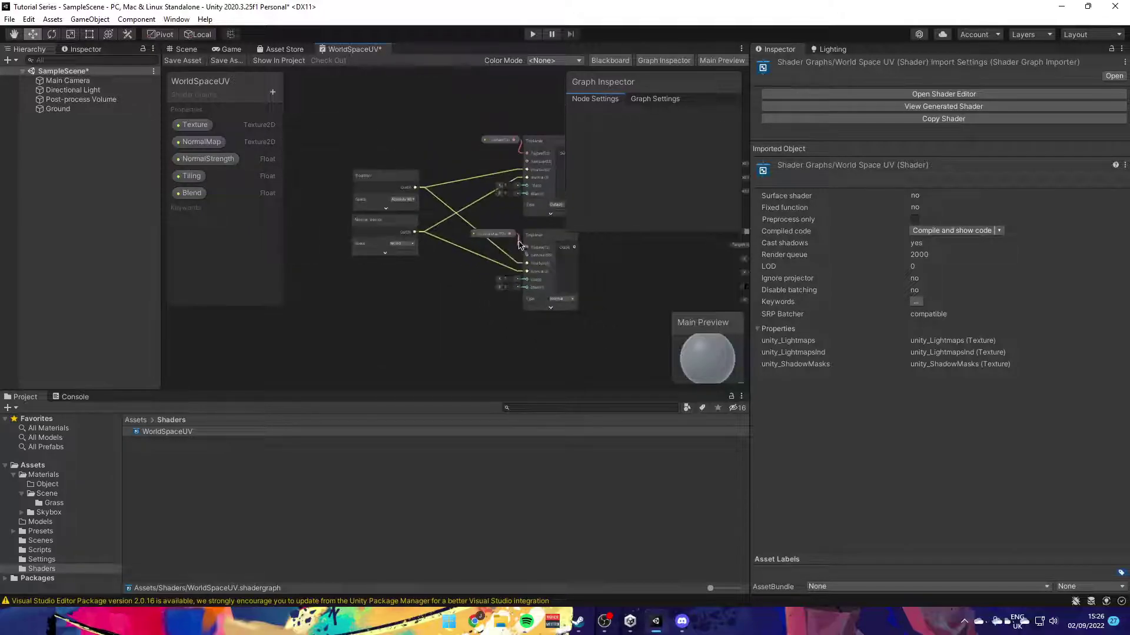
scroll(519, 244, up, 3)
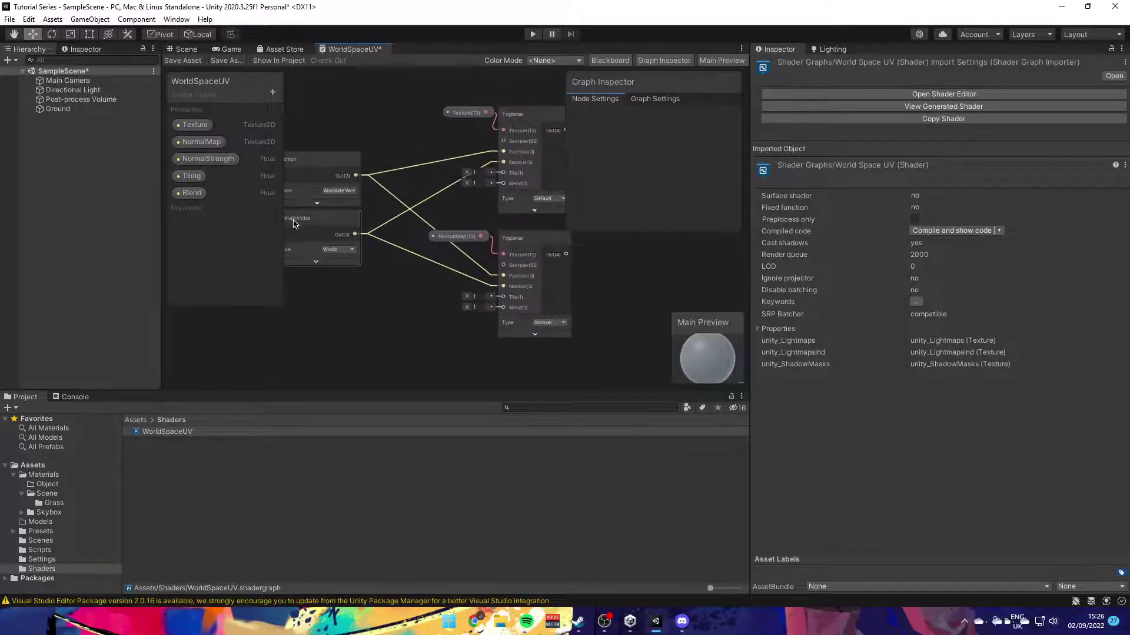
middle_drag(293, 224, 248, 255)
drag(193, 178, 393, 290)
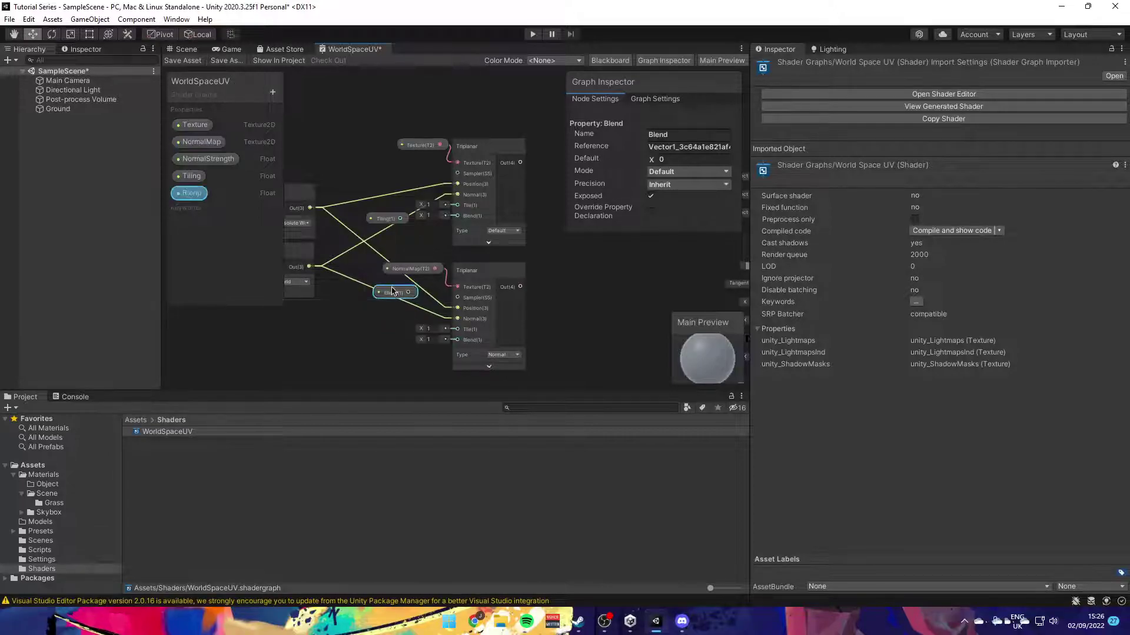
drag(402, 220, 457, 205)
drag(400, 292, 458, 216)
drag(401, 190, 456, 328)
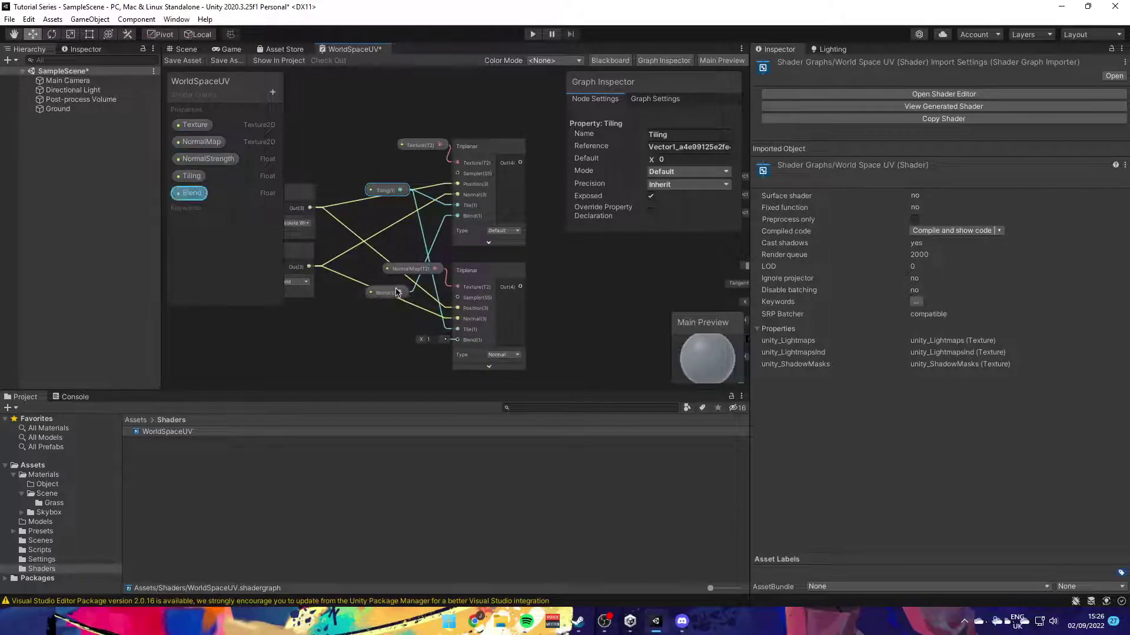
drag(401, 292, 458, 310)
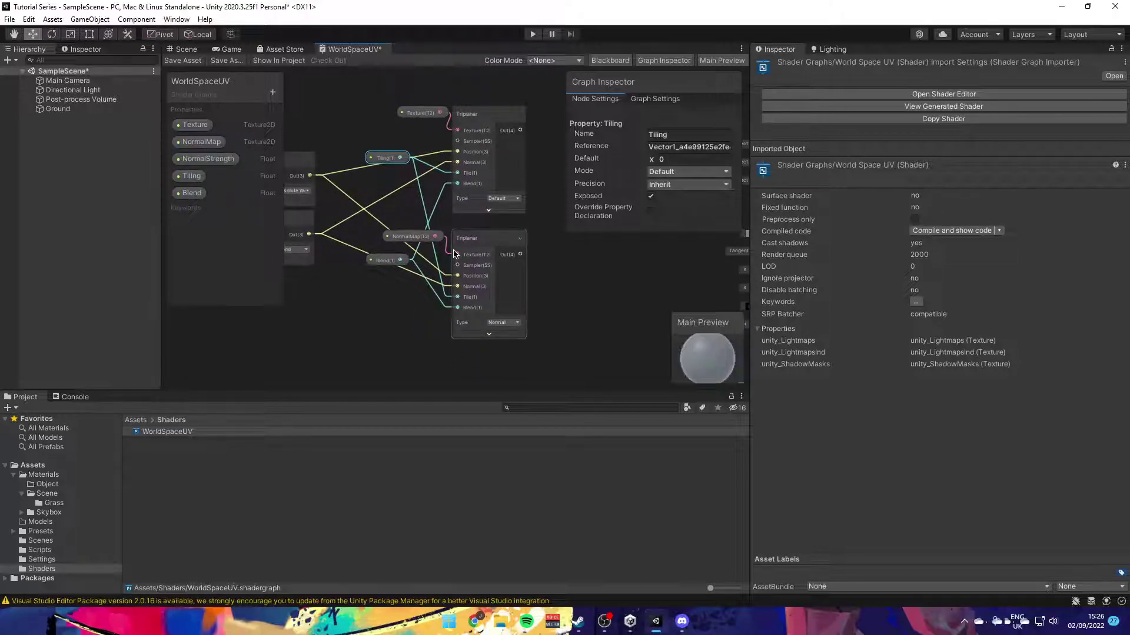
- Check the graph's connections and save the shader graph asset
scroll(454, 246, down, 3)
middle_drag(454, 246, 425, 277)
scroll(424, 276, up, 3)
middle_drag(425, 276, 464, 228)
scroll(465, 228, down, 1)
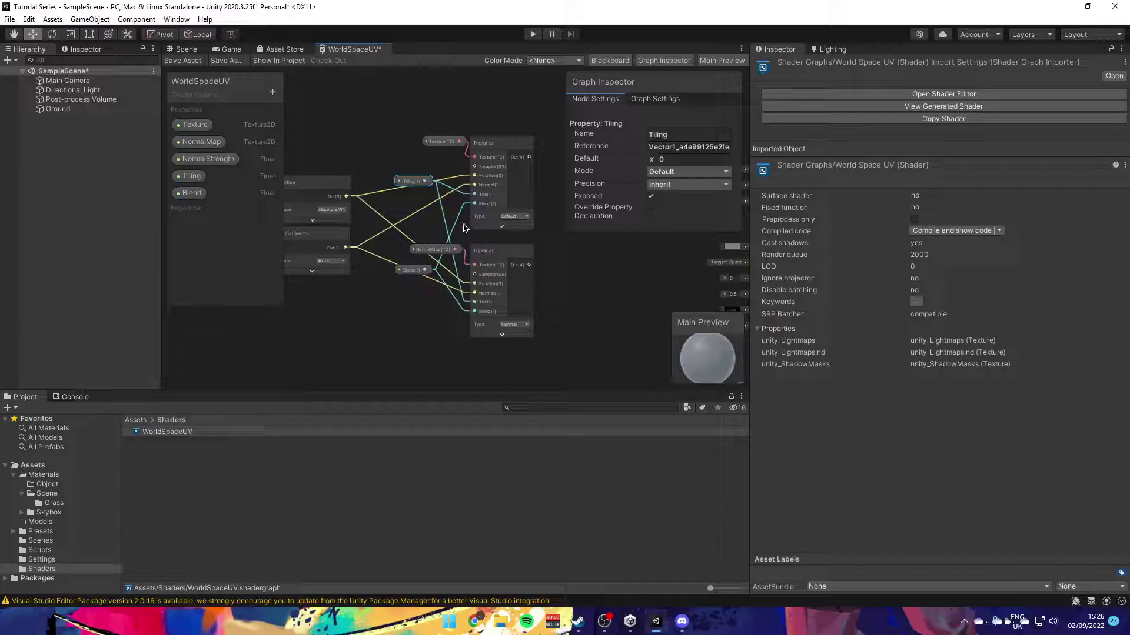
click(194, 62)
- Add a Normal Strength node fed by the lower Triplanar output, collapse its preview and align it with that output
middle_drag(547, 263, 425, 246)
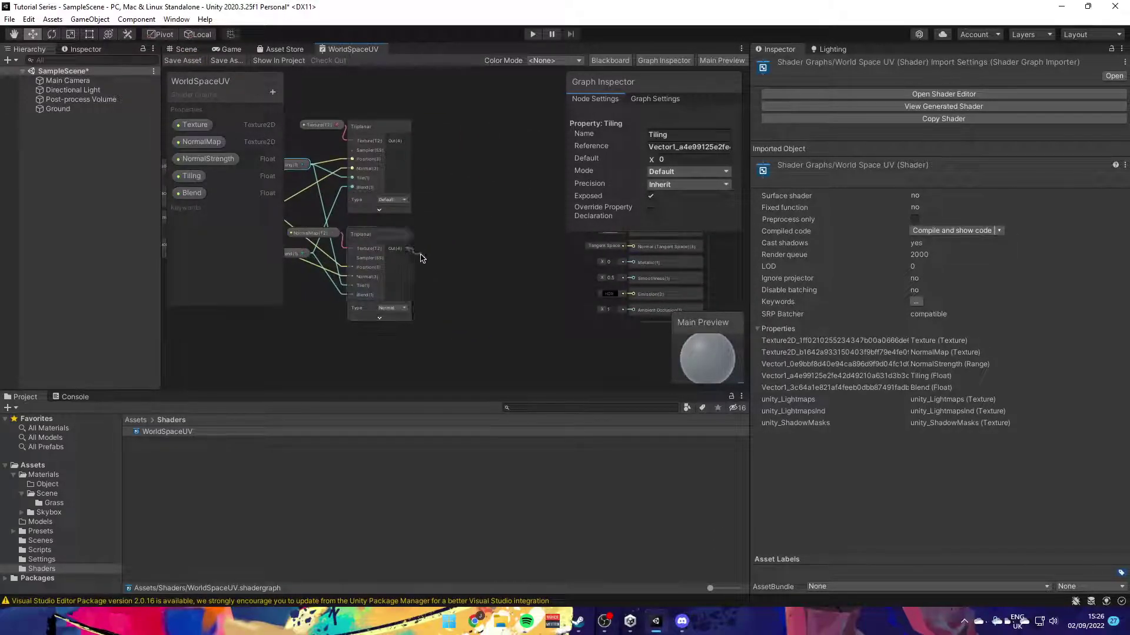
drag(456, 254, 456, 242)
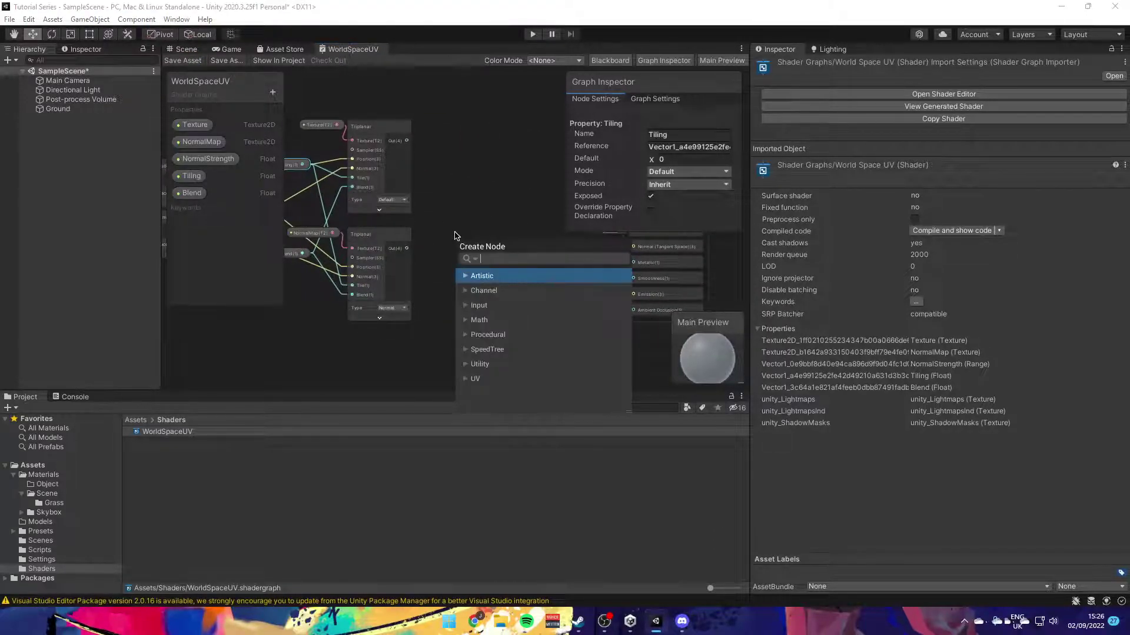
text(normal str)
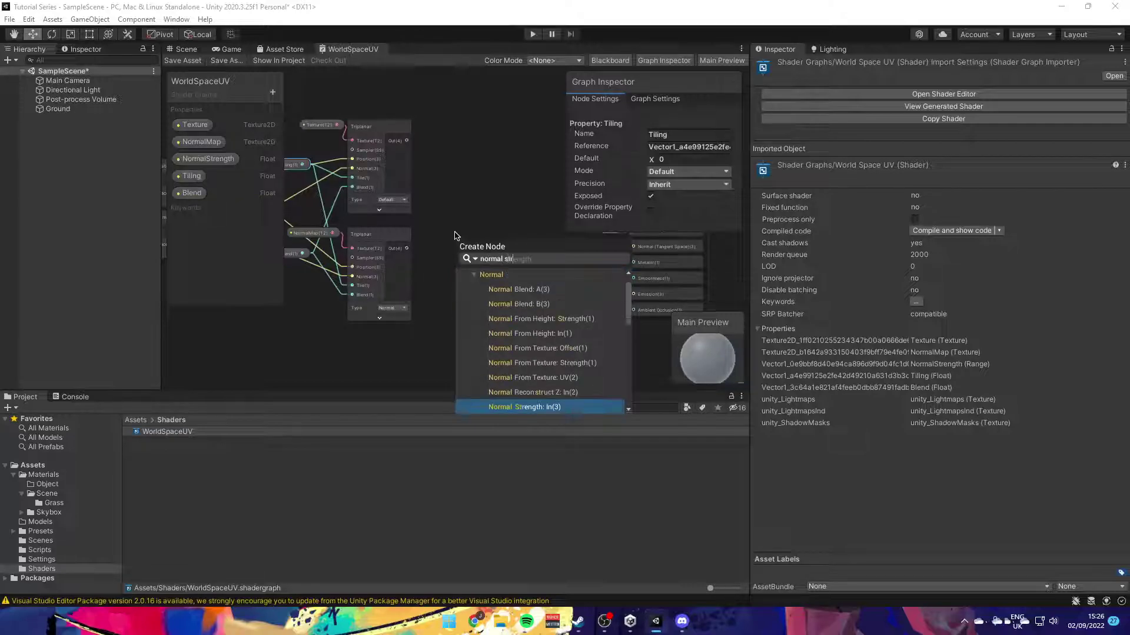
key(Return)
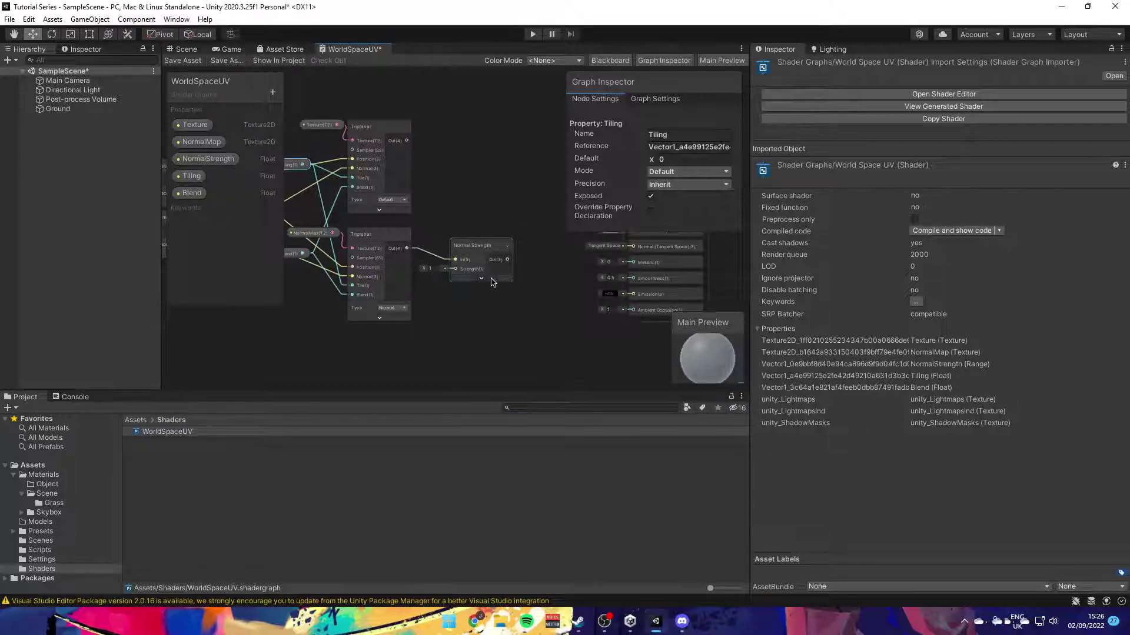
drag(459, 272, 462, 261)
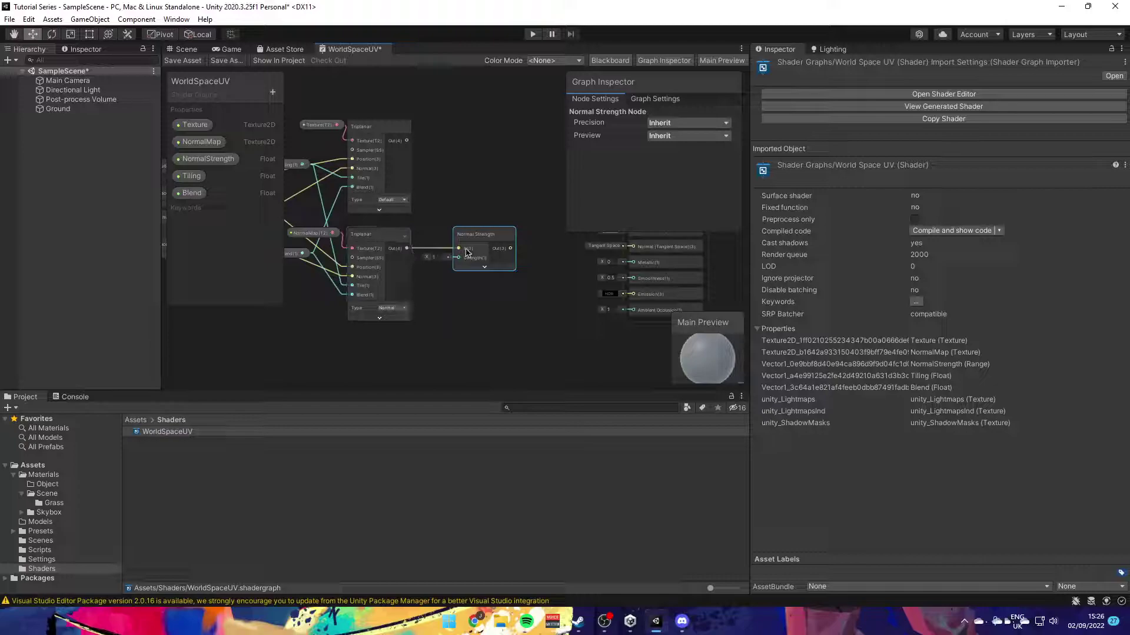
- Place the NormalStrength property in the graph and connect it to the Normal Strength node's Strength input
click(200, 164)
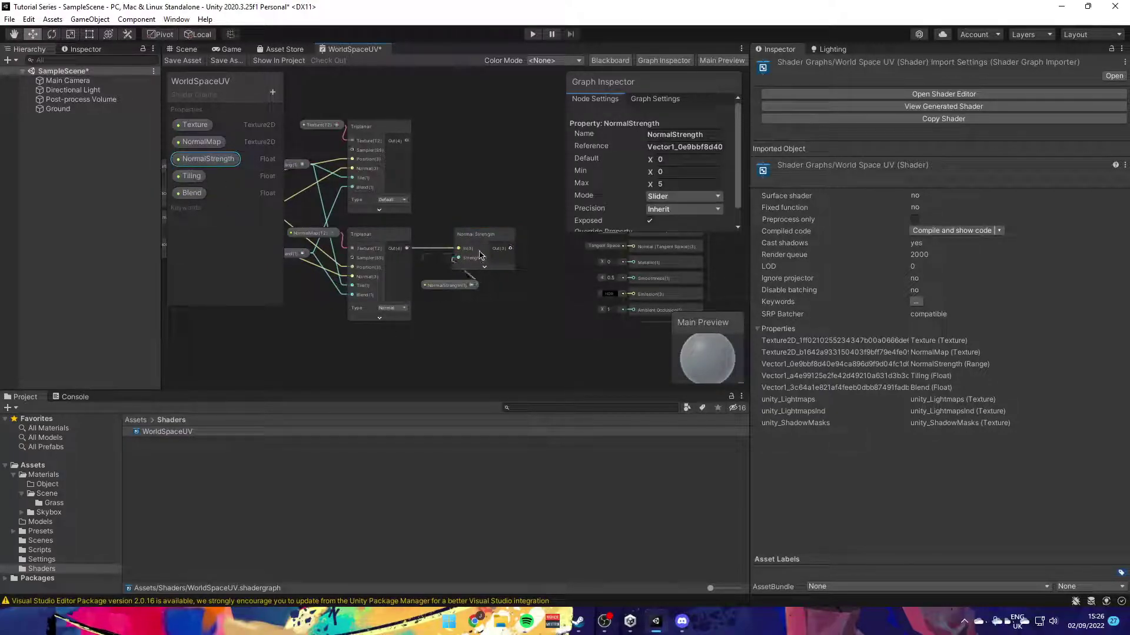
drag(480, 255, 508, 253)
- Connect the Normal Strength output to the fragment's Normal (Tangent Space) and the upper Triplanar output to Base Color
middle_drag(496, 242, 426, 269)
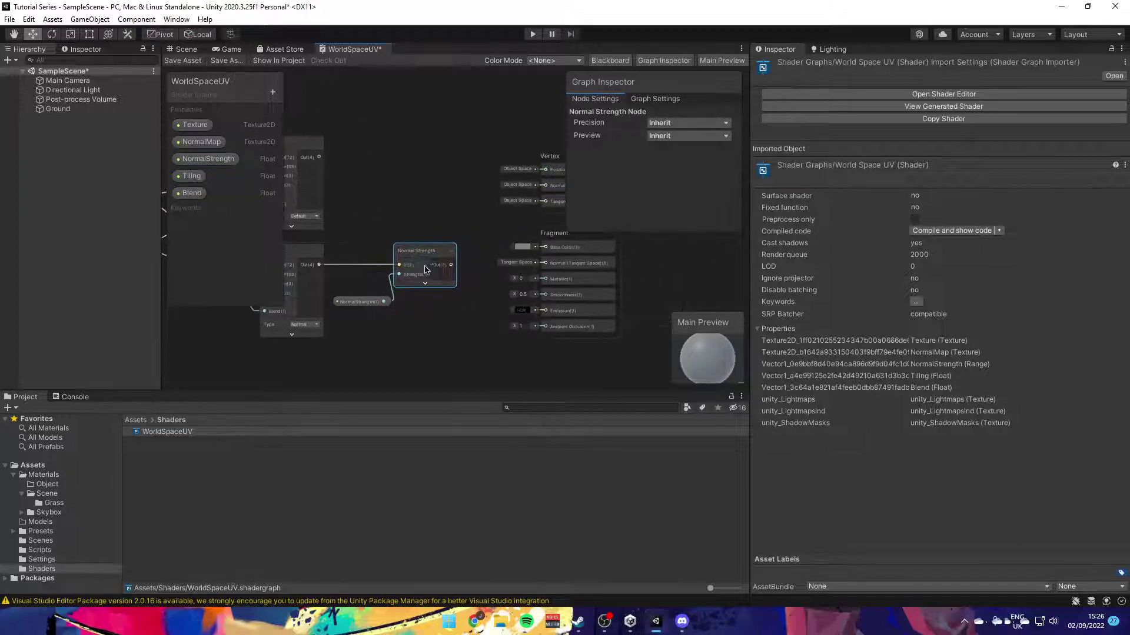
drag(542, 265, 545, 265)
middle_drag(460, 282, 410, 232)
scroll(433, 281, down, 2)
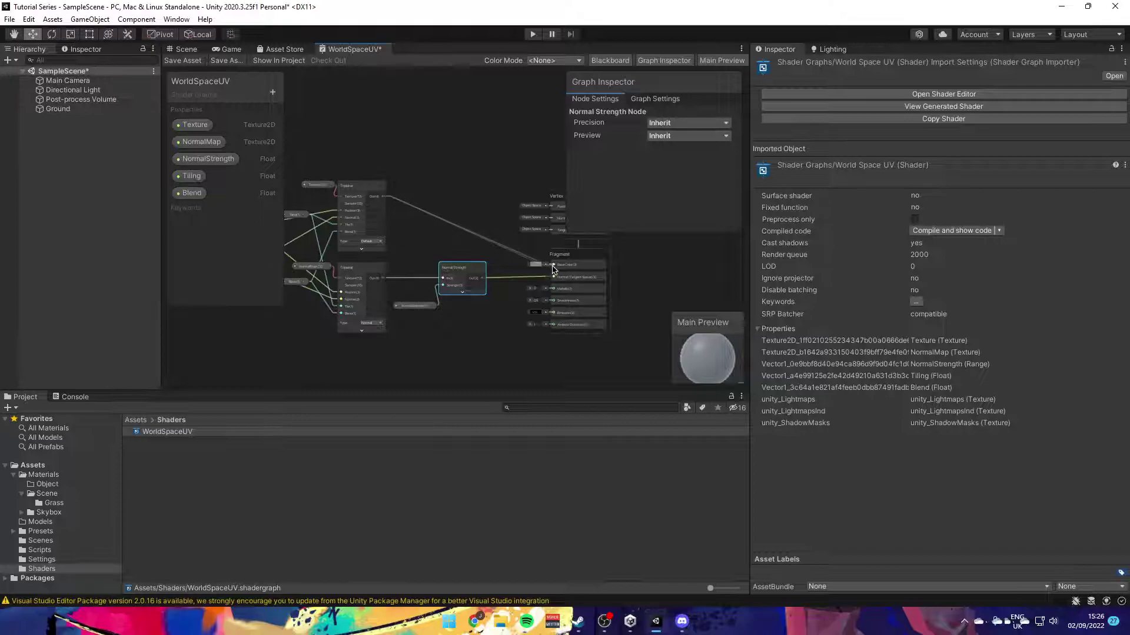
- Save the finished shader graph and switch to the Scene view
scroll(553, 270, down, 3)
drag(317, 151, 552, 342)
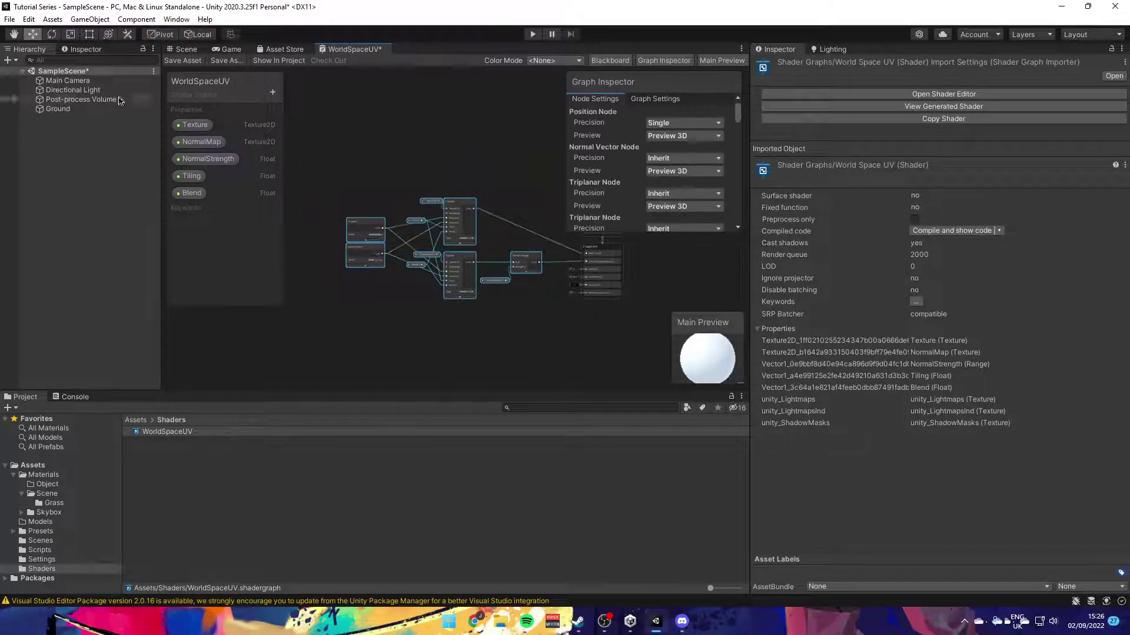
click(185, 51)
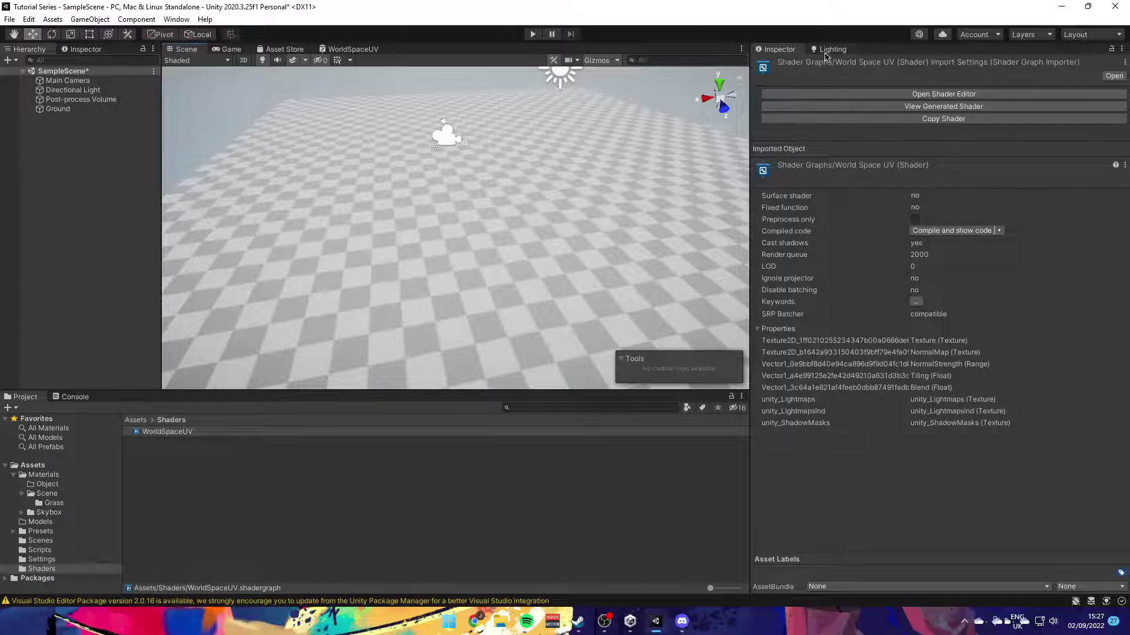
- Create a material from the WorldSpaceUV shader graph in the Shaders folder, keeping the suggested name
click(169, 433)
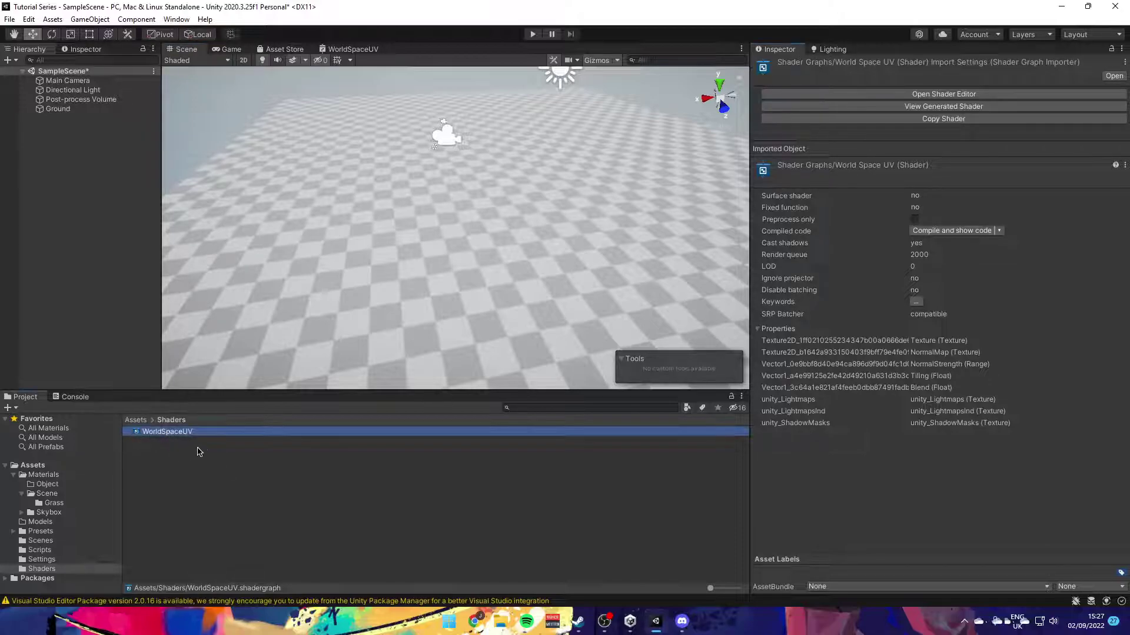
right_click(161, 435)
mouse_move(194, 112)
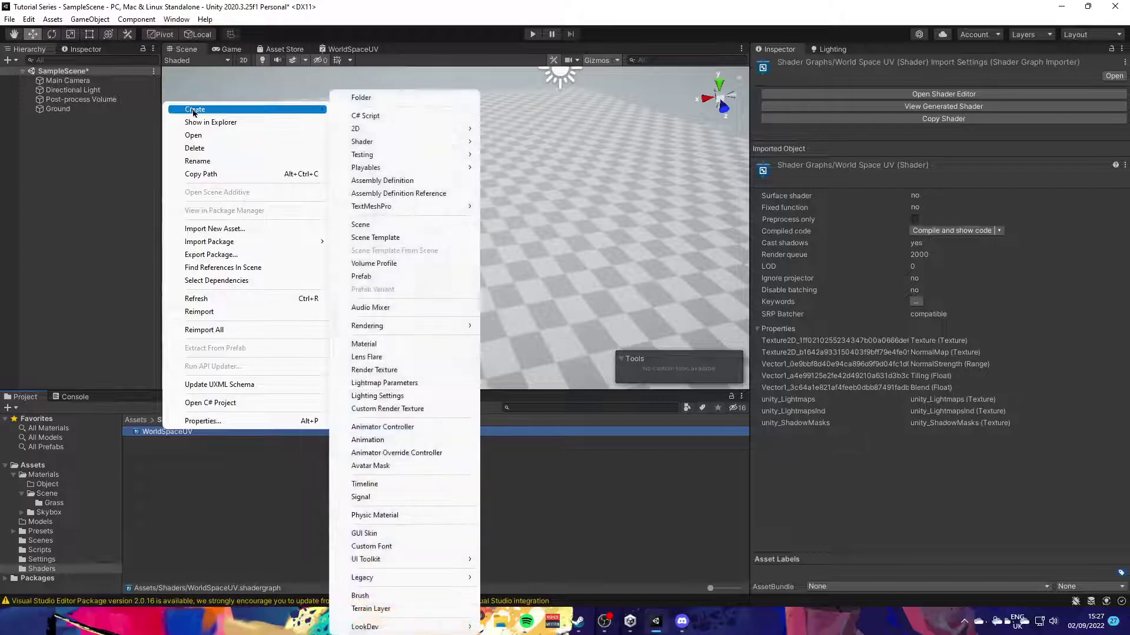
click(375, 345)
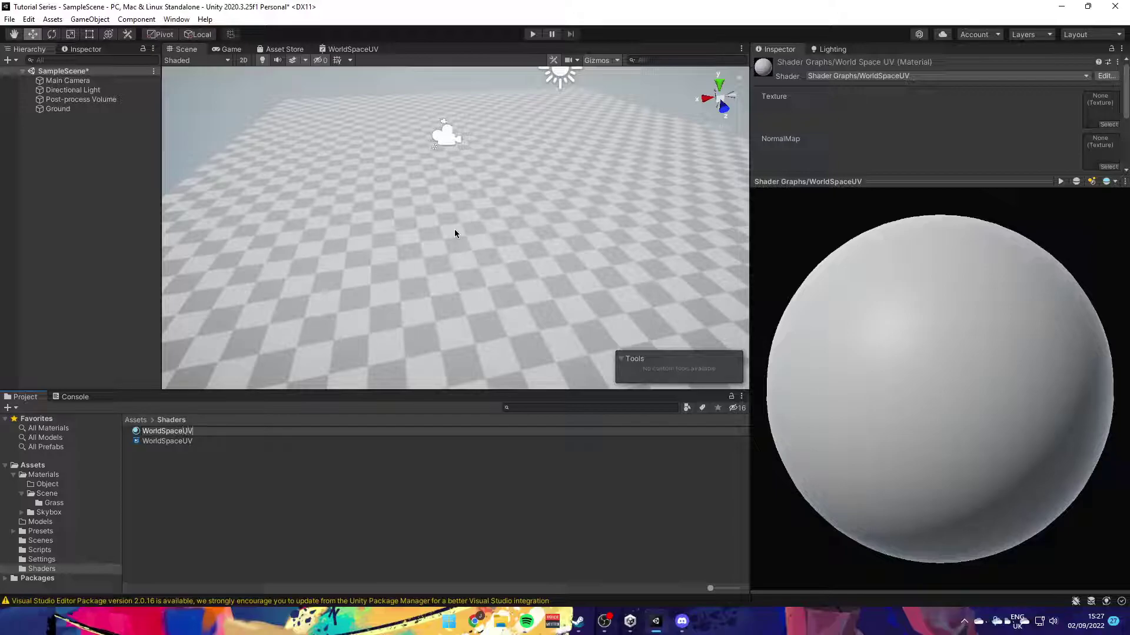
key(Return)
- Create a material named Grass in the Materials/Scene/Grass folder
drag(909, 179, 911, 298)
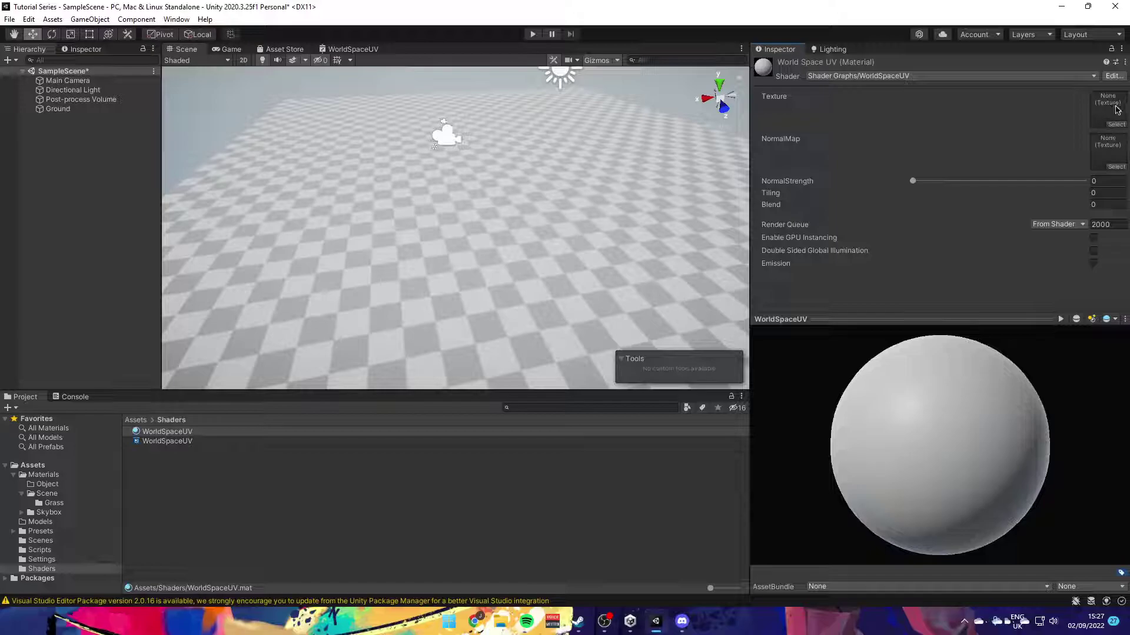
click(50, 503)
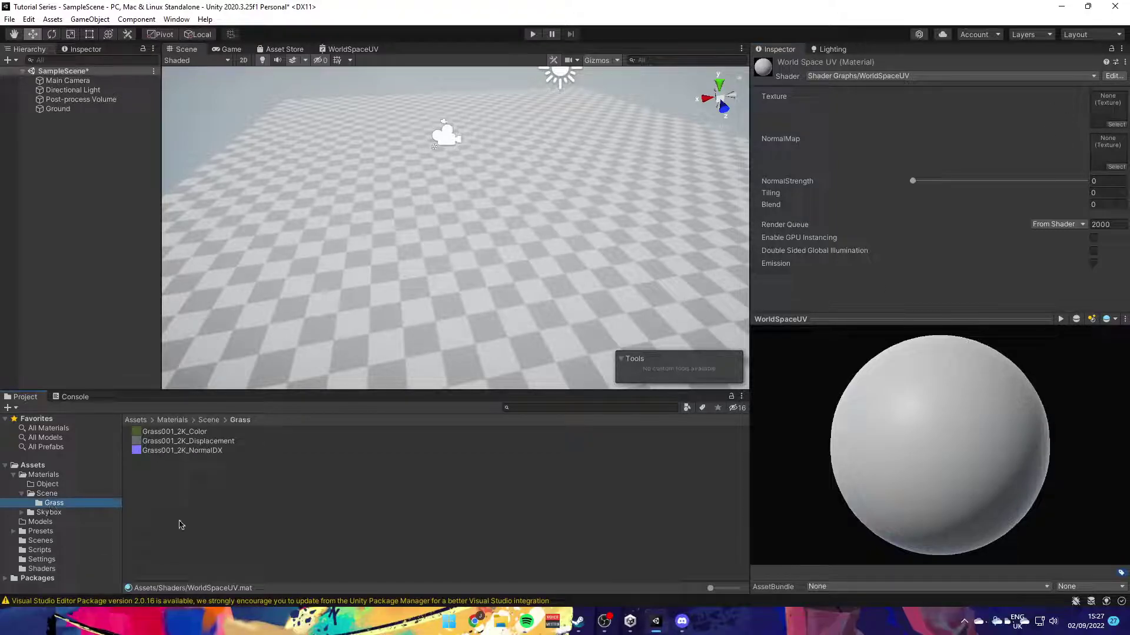
right_click(182, 525)
mouse_move(236, 183)
click(399, 345)
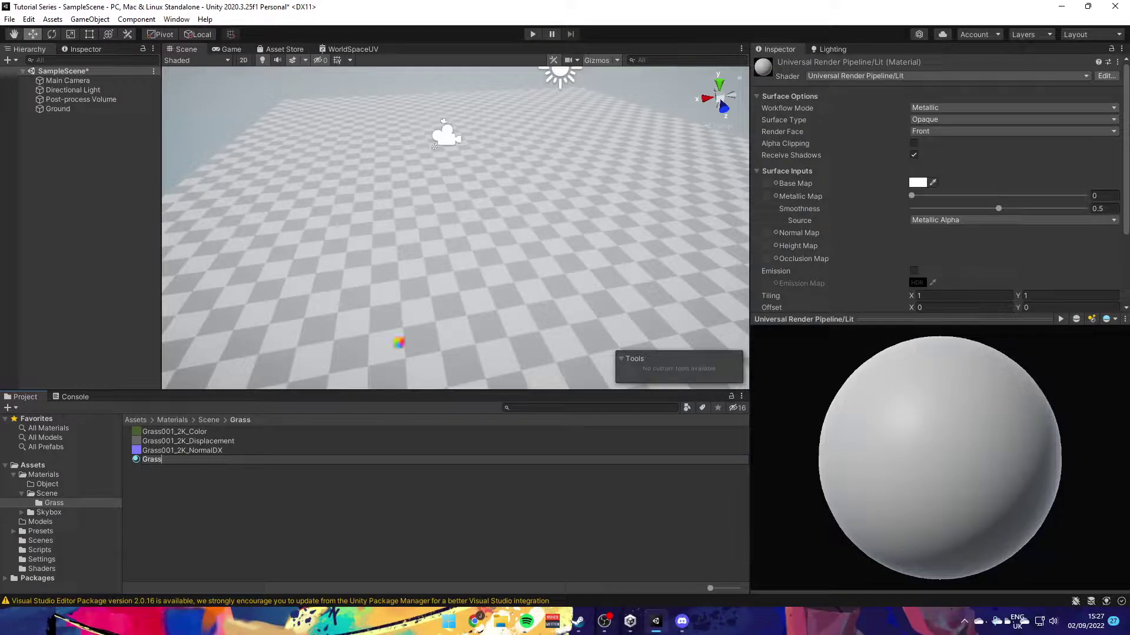
key(Return)
- Switch the Grass material's shader to Shader Graphs/WorldSpaceUV and assign Grass001_2K_Color as its Texture
click(830, 77)
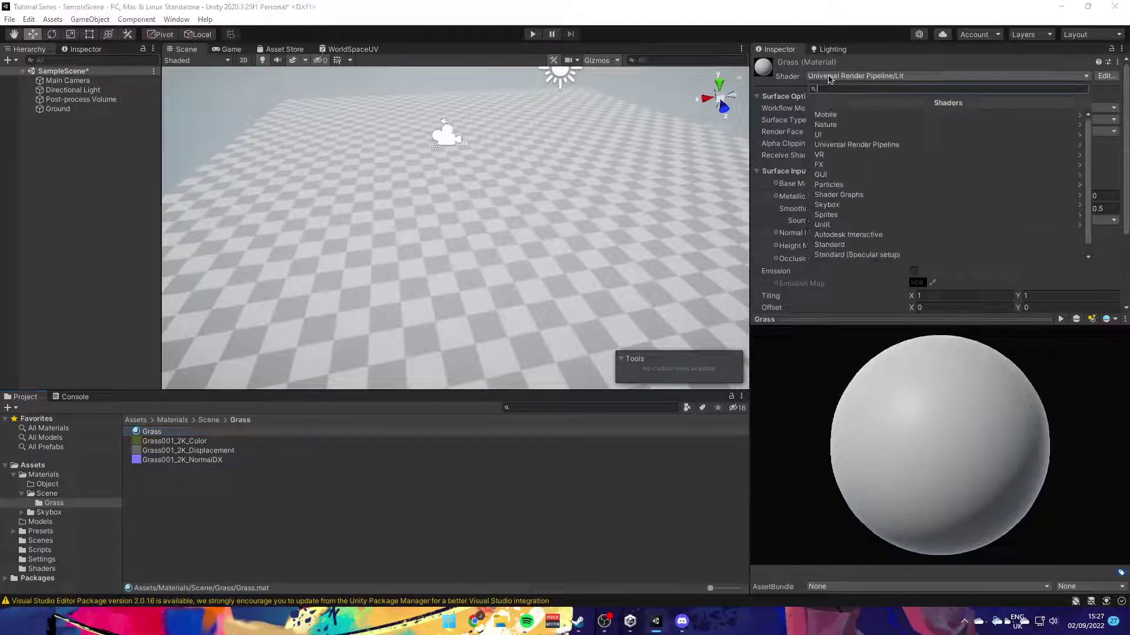
click(930, 195)
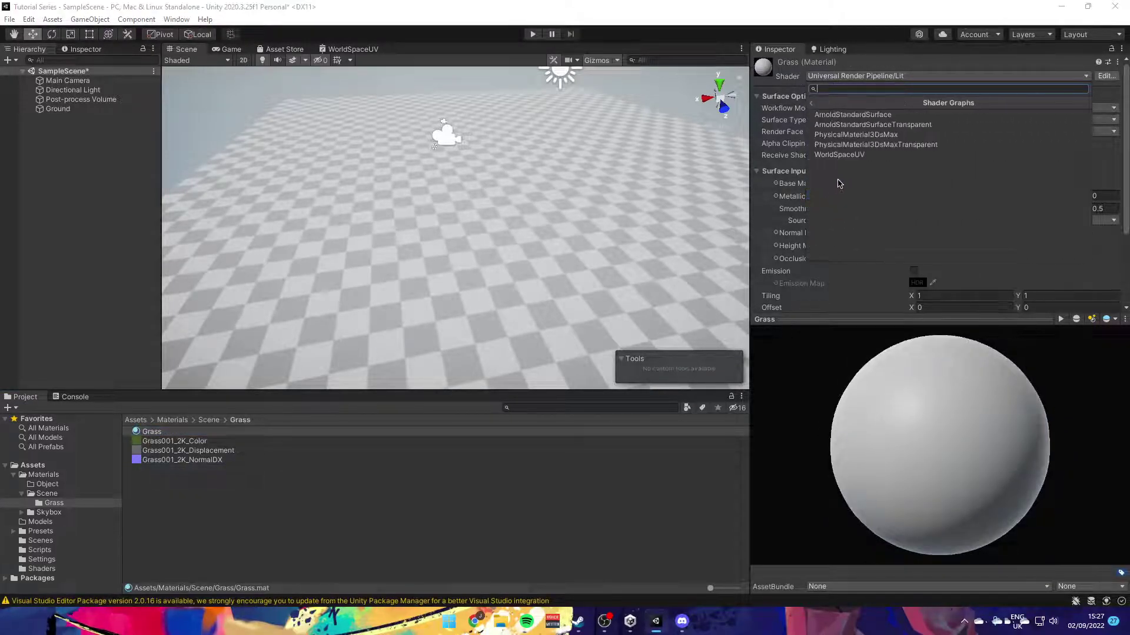
click(846, 156)
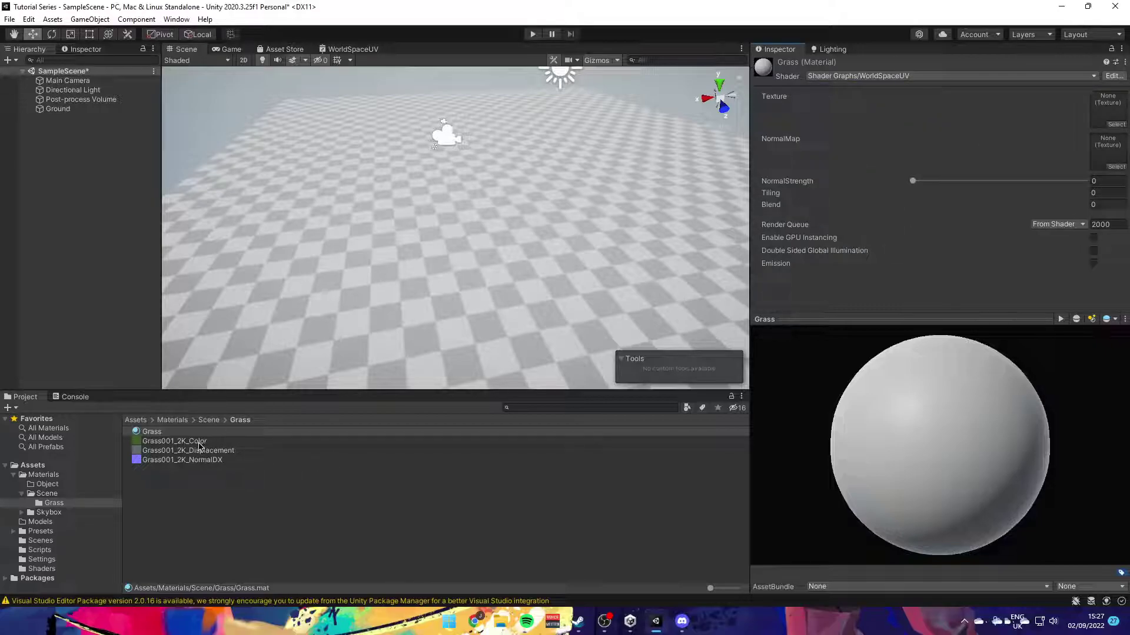
drag(152, 431, 1085, 164)
drag(1095, 121, 1099, 115)
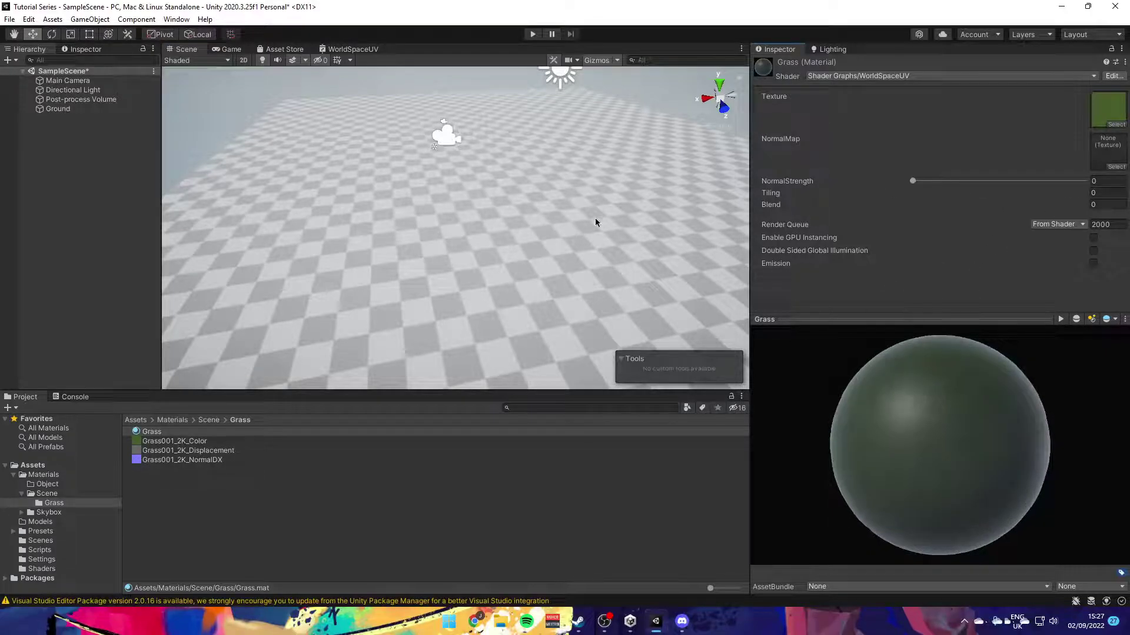
- Check the Blend property's default in the WorldSpaceUV graph, and reset the Grass material to the shader's default values
click(350, 49)
click(194, 177)
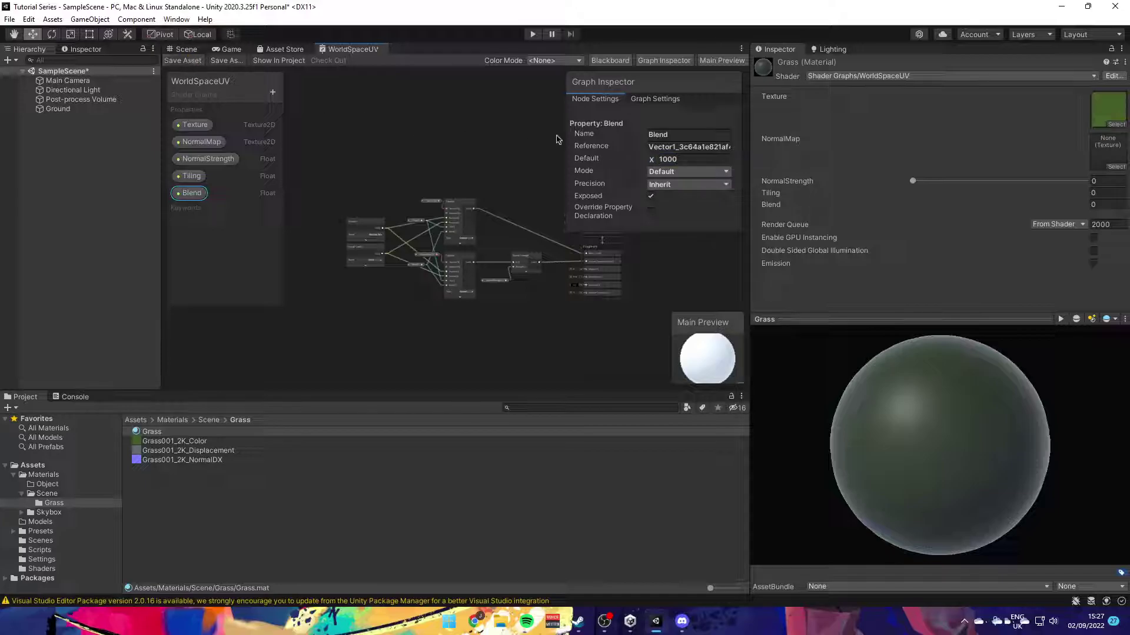
click(186, 49)
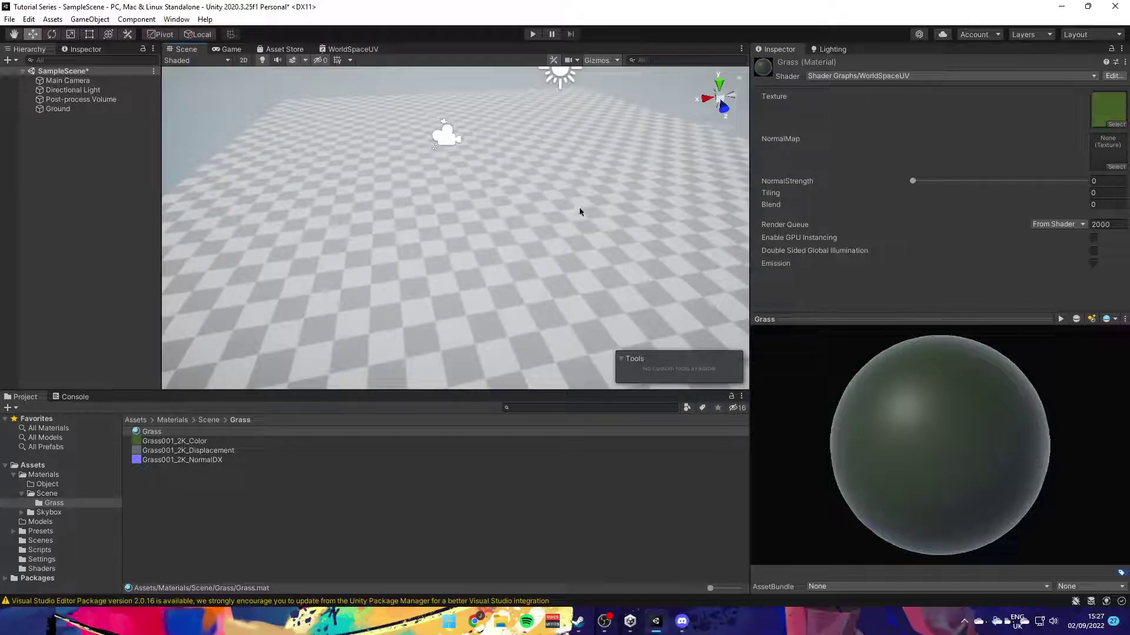
right_click(862, 76)
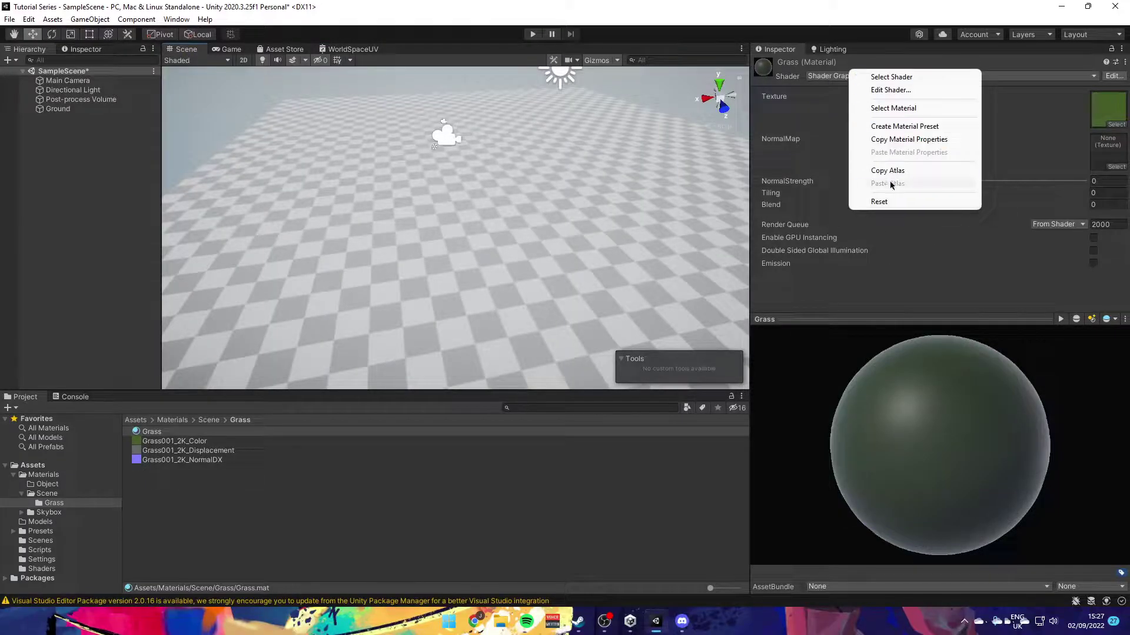
click(879, 202)
- Assign Grass001_2K_Color as Texture and Grass001_2K_NormalDX as NormalMap on the Grass material, with NormalStrength at about 2.68
drag(174, 440, 1106, 109)
mouse_move(917, 410)
mouse_down()
mouse_move(910, 429)
mouse_move(1026, 451)
mouse_move(1044, 386)
mouse_move(916, 423)
mouse_move(1001, 453)
mouse_move(991, 399)
mouse_move(971, 395)
mouse_up()
drag(179, 461, 1063, 166)
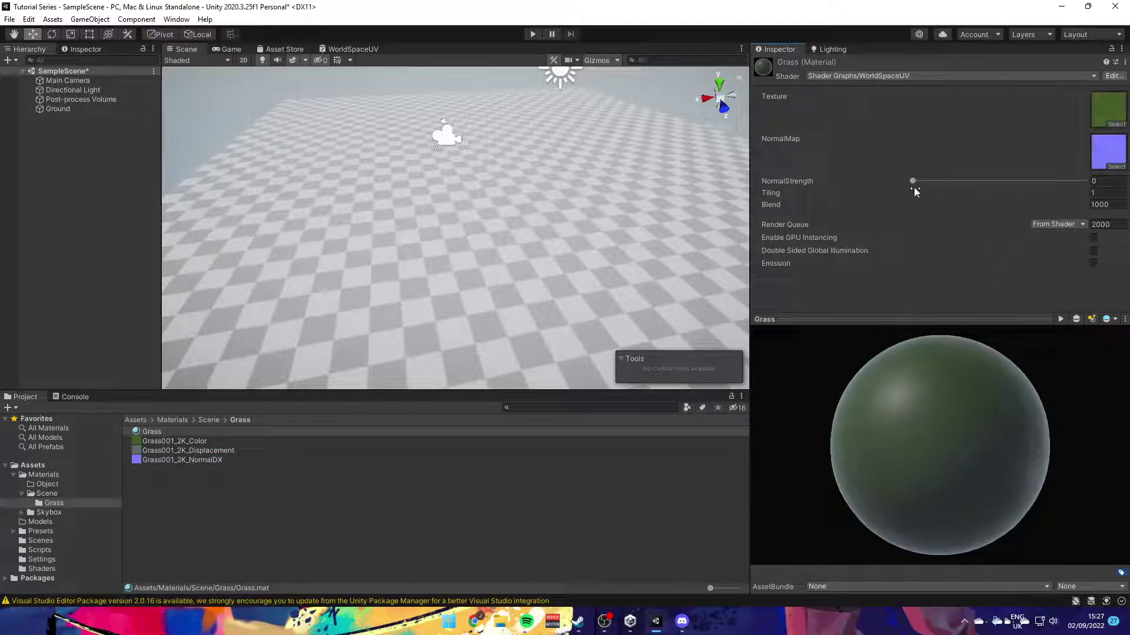
drag(936, 189, 1008, 191)
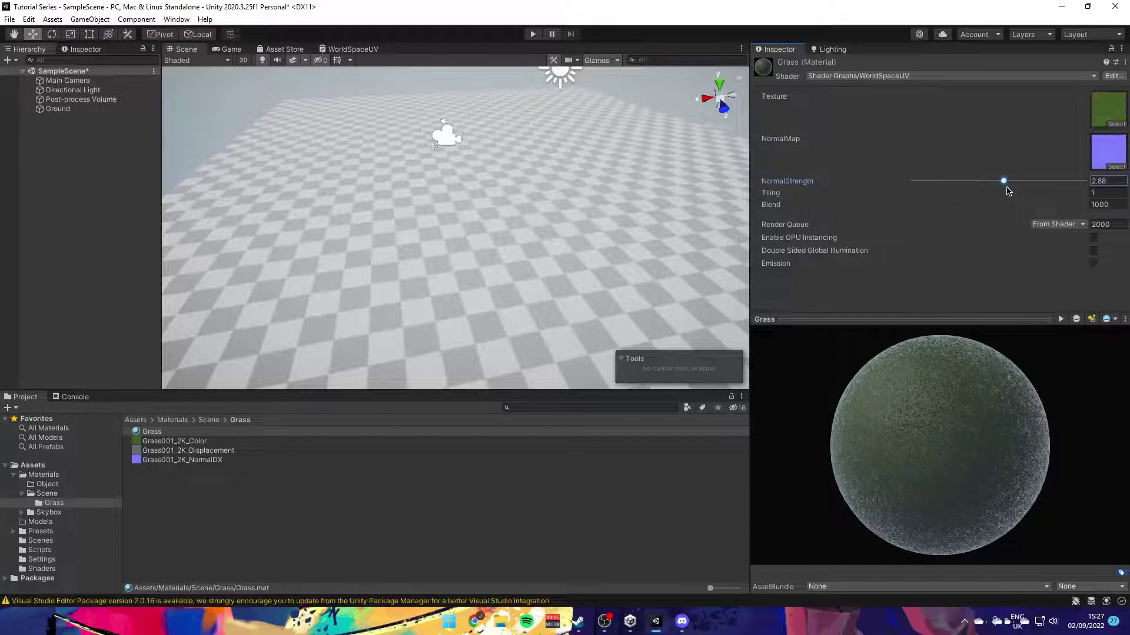
- Apply the Grass material to the ground plane and look over the surface
click(336, 493)
drag(151, 431, 322, 353)
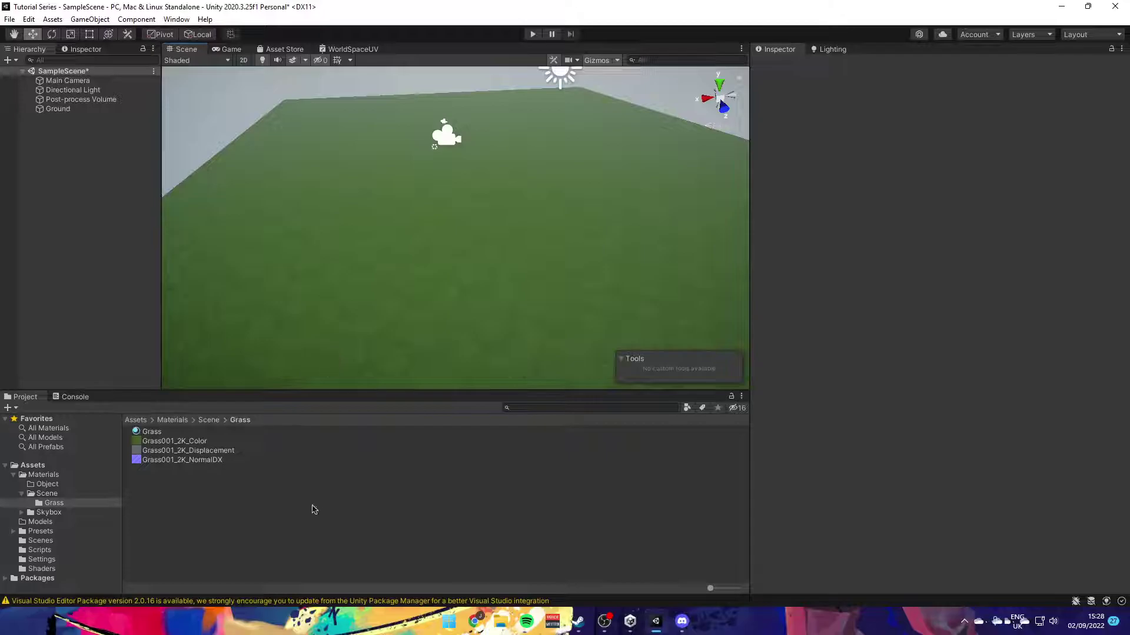
right_drag(344, 341, 520, 266)
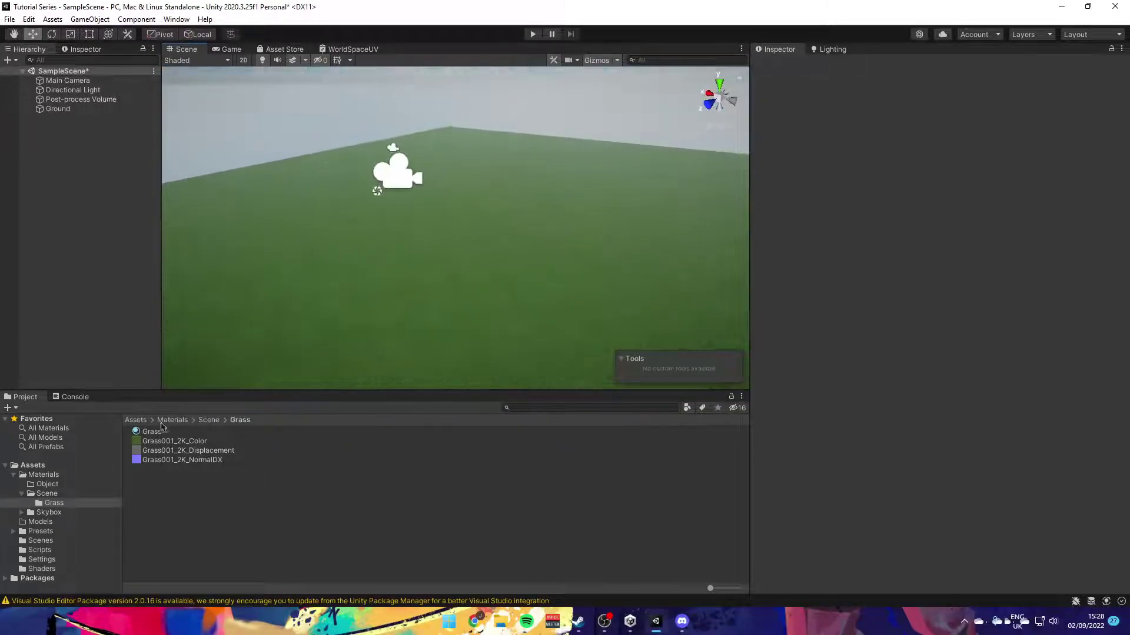
- Add a cube to the scene and apply the Grass material to it
click(7, 59)
mouse_move(36, 99)
click(144, 99)
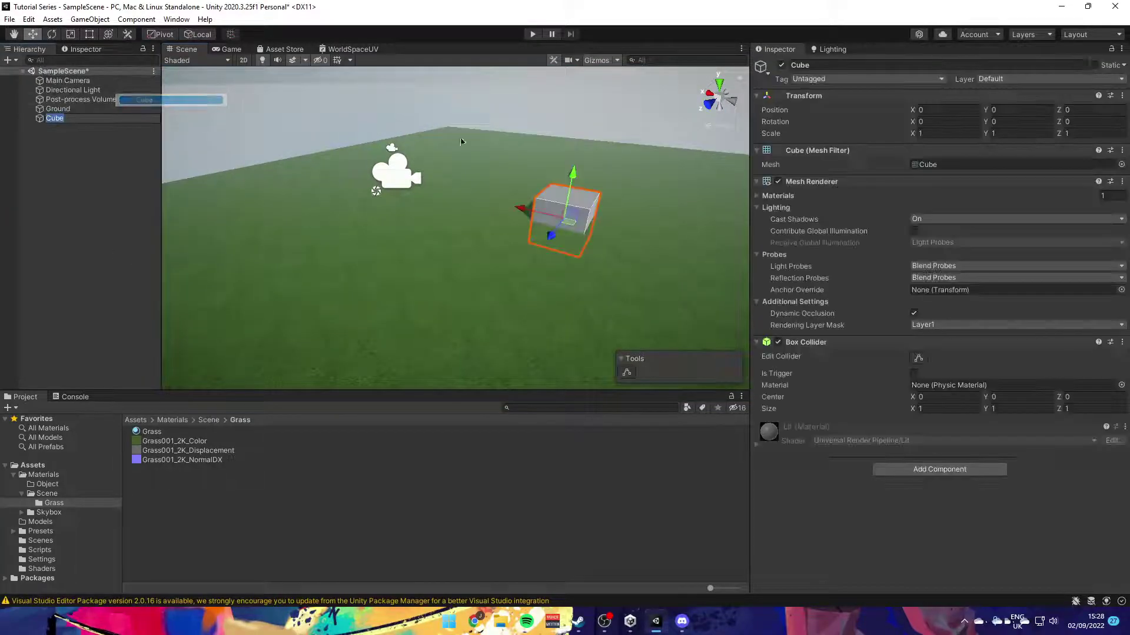
right_drag(659, 141, 359, 194)
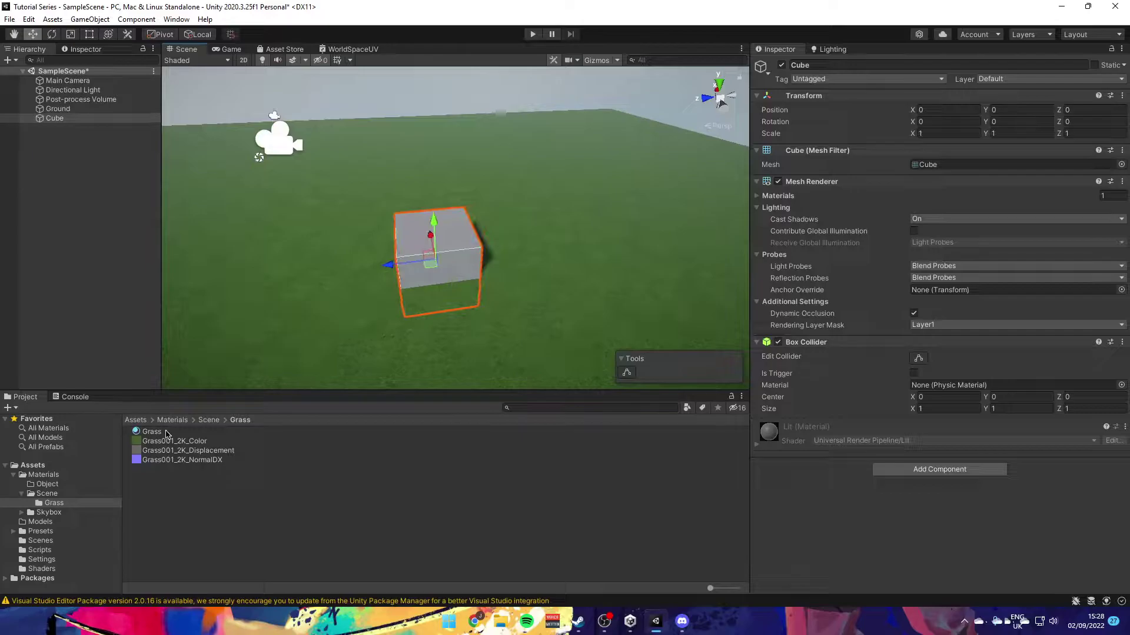
drag(160, 432, 438, 268)
click(434, 331)
right_drag(436, 330, 478, 275)
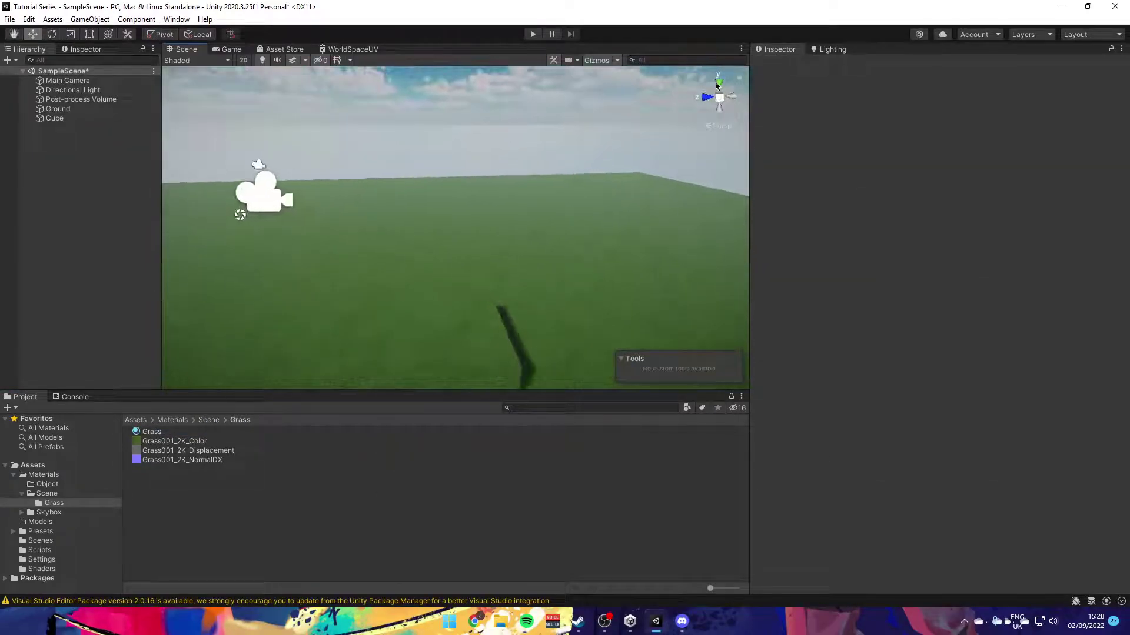
- Move the cube across the ground in the top view to about X 0.657, Z 0.606
click(718, 86)
double_click(55, 118)
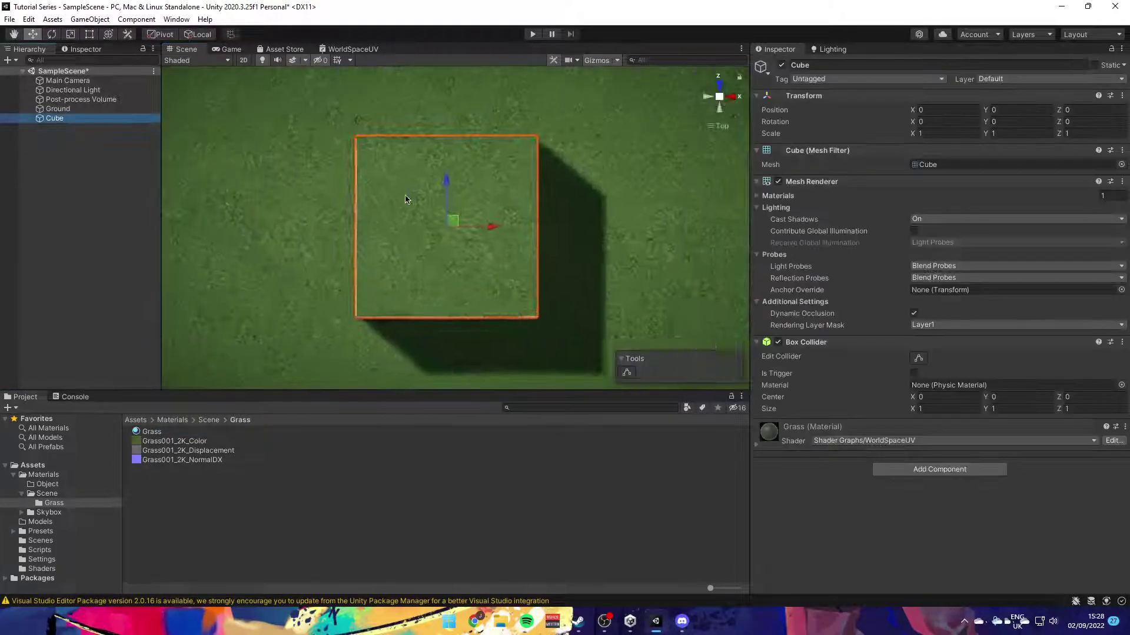
click(405, 493)
scroll(454, 277, down, 4)
click(448, 306)
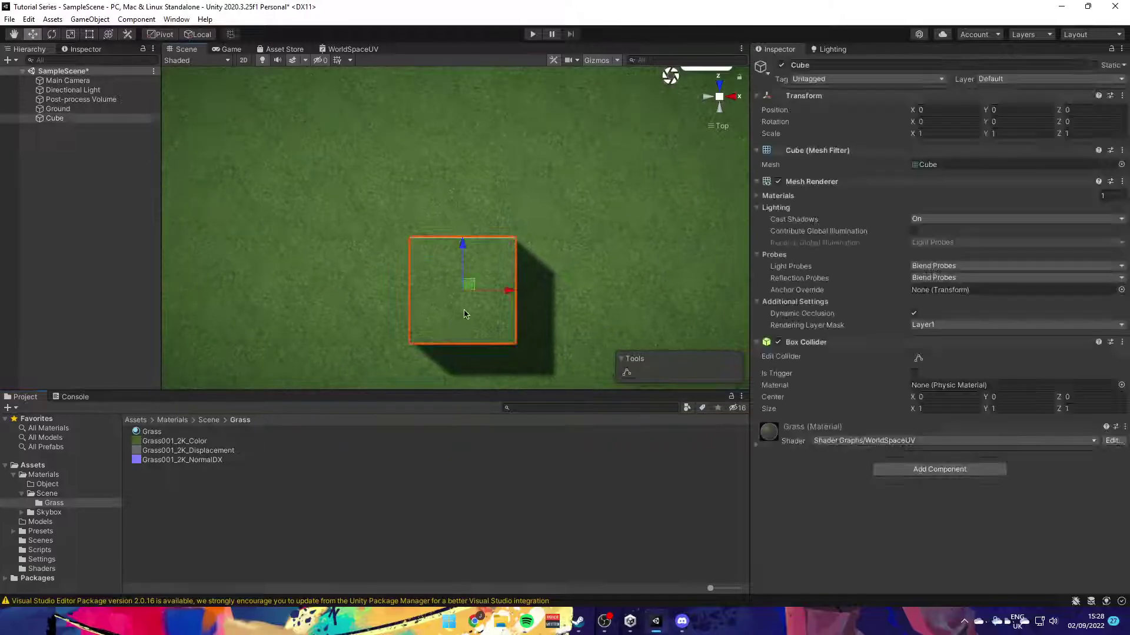
drag(468, 288, 535, 221)
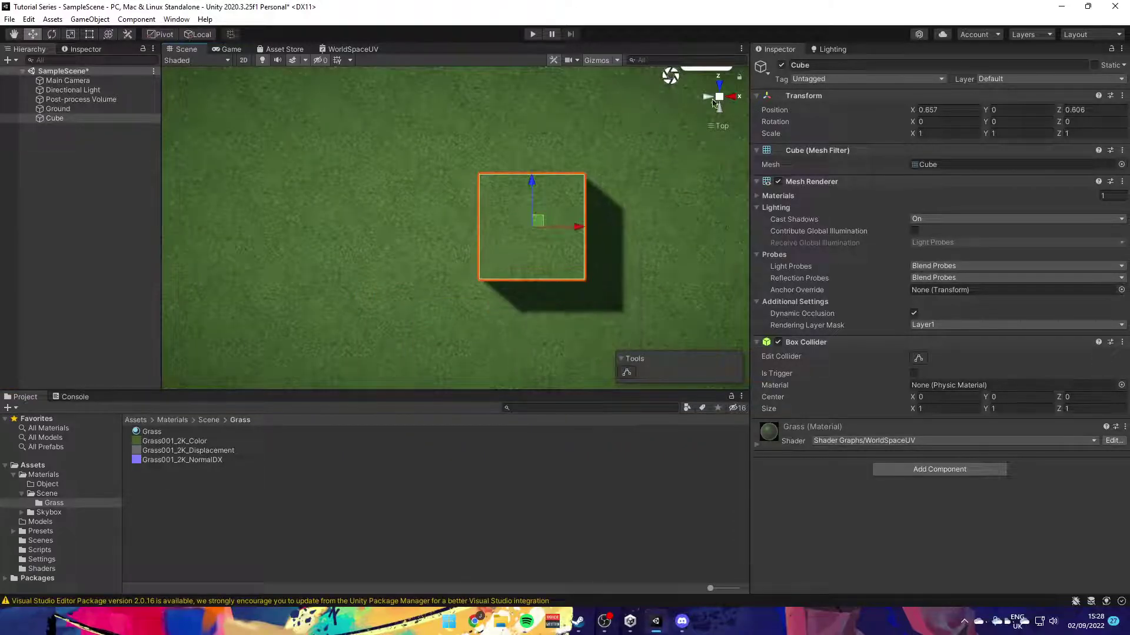
- View the grass-covered cube from the side and at an angle, and delete it from the scene
click(708, 96)
middle_drag(590, 167, 607, 199)
alt+drag(607, 199, 512, 225)
key(Delete)
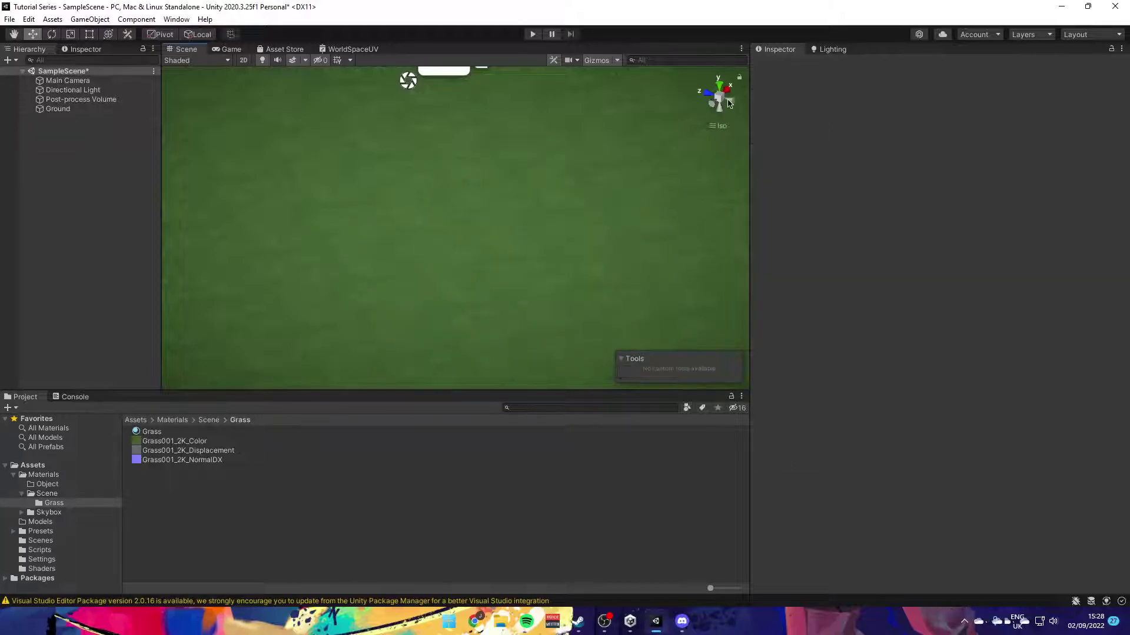
click(729, 104)
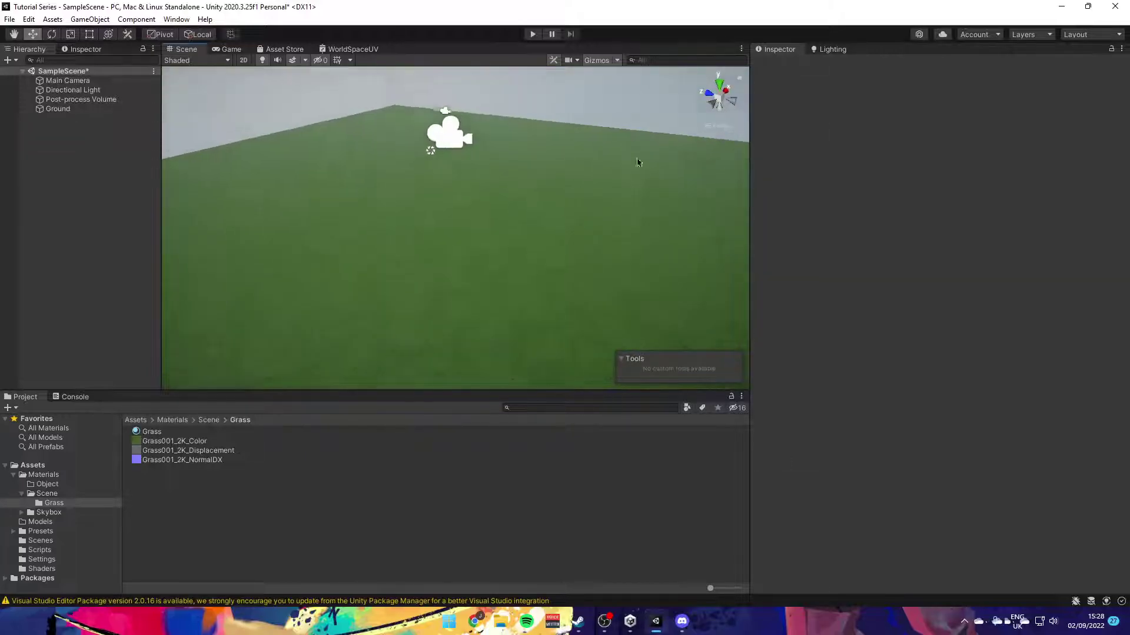
- Switch the shader of the PrototypeGround material in Materials/Scene to Shader Graphs/WorldSpaceUV
click(64, 494)
click(159, 442)
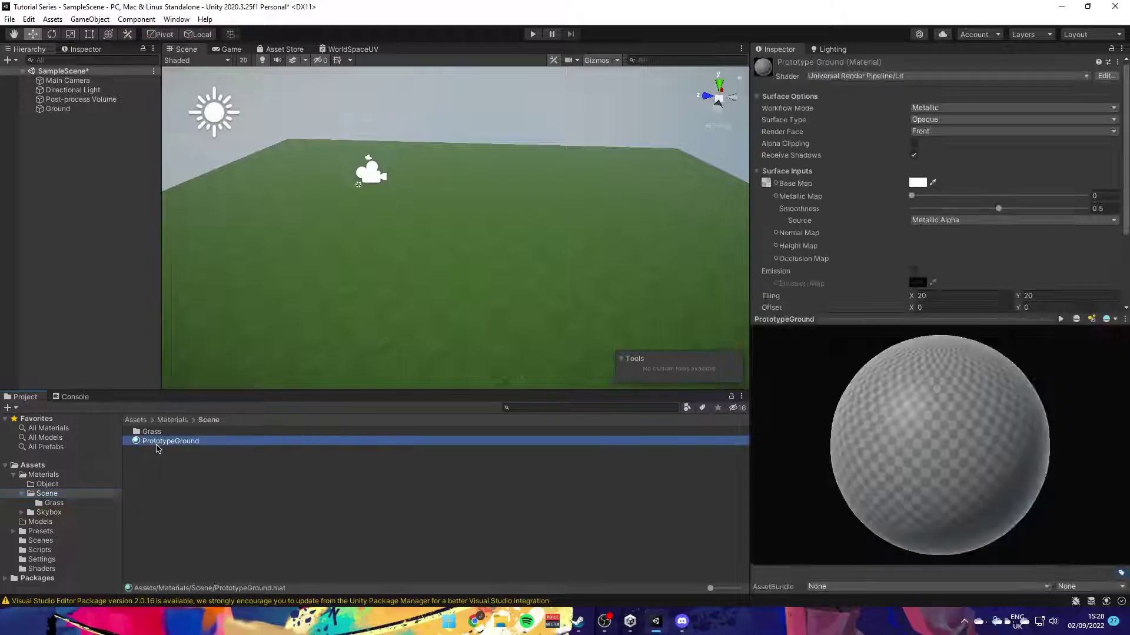
click(901, 76)
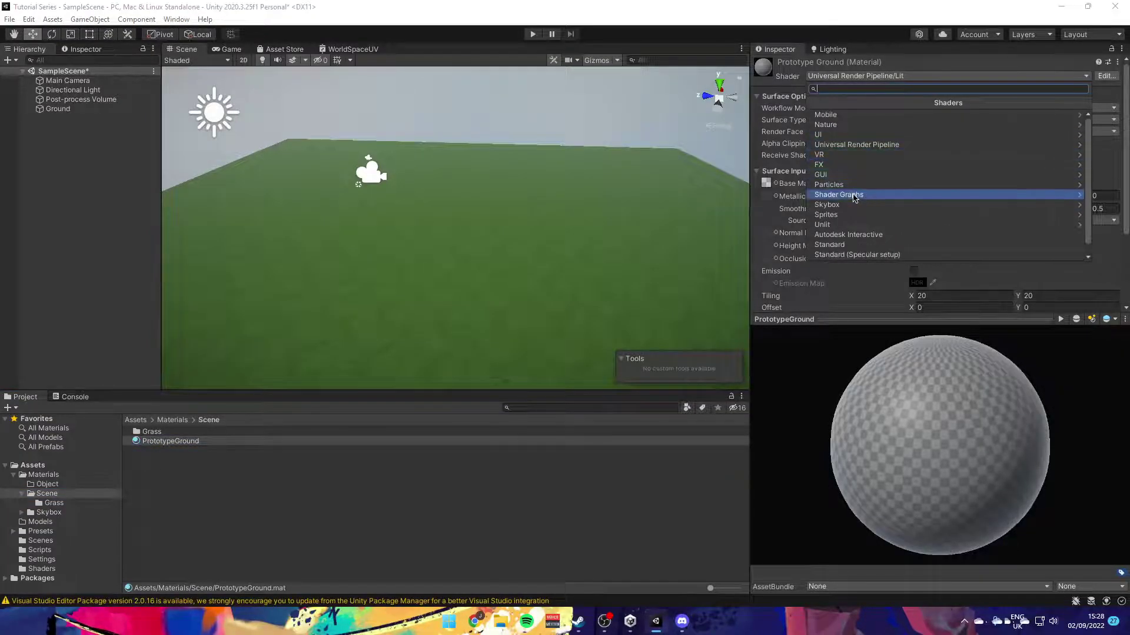
click(906, 196)
click(845, 154)
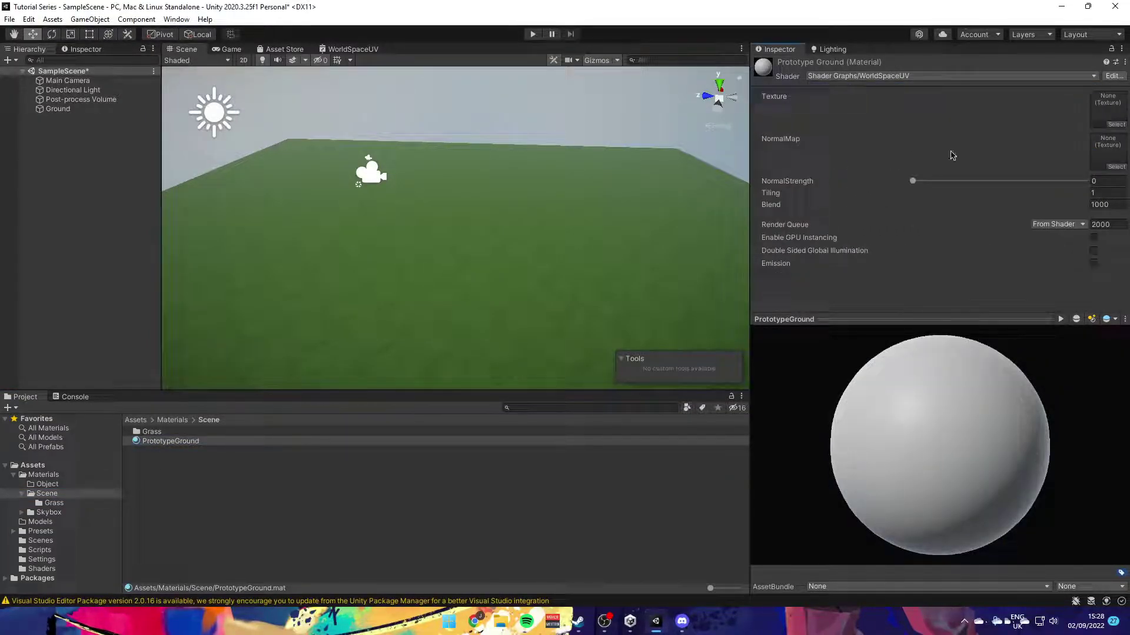
- Assign the grey checker texture to the PrototypeGround material and apply the material to the ground plane
click(1116, 124)
double_click(758, 189)
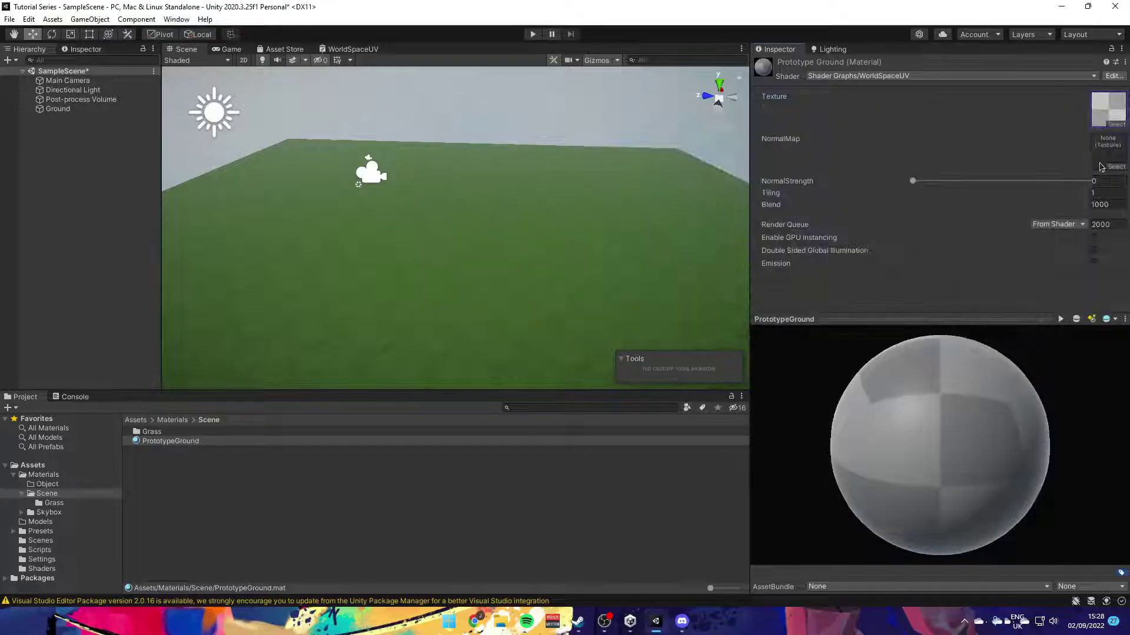
drag(149, 443, 294, 340)
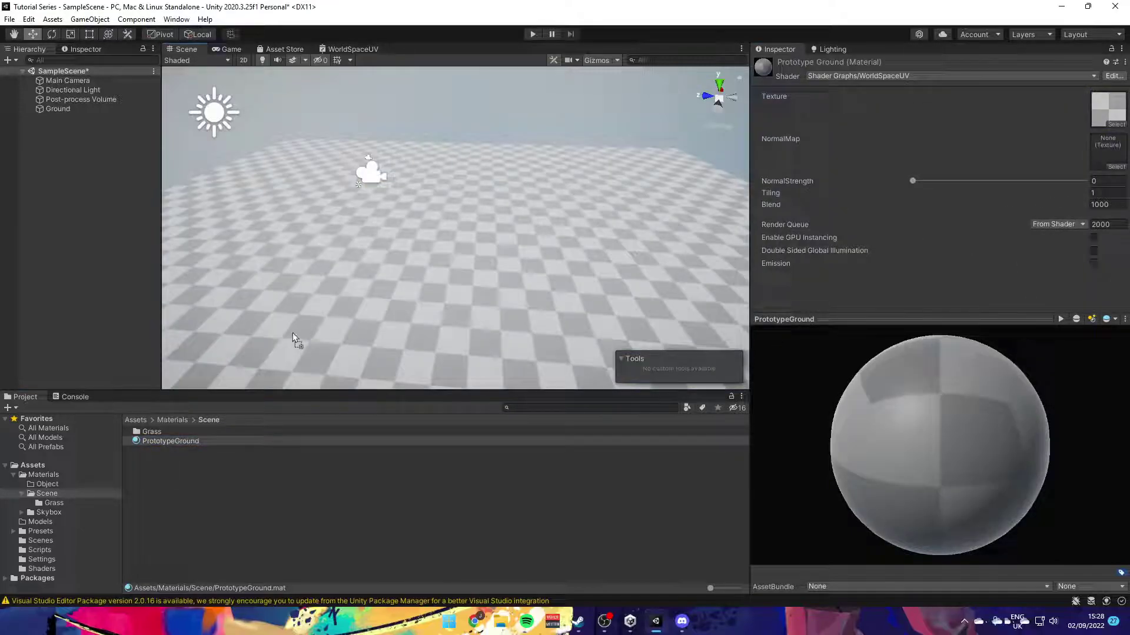
- Add a new cube to the scene and apply the PrototypeGround material to it
click(8, 63)
mouse_move(35, 98)
click(144, 99)
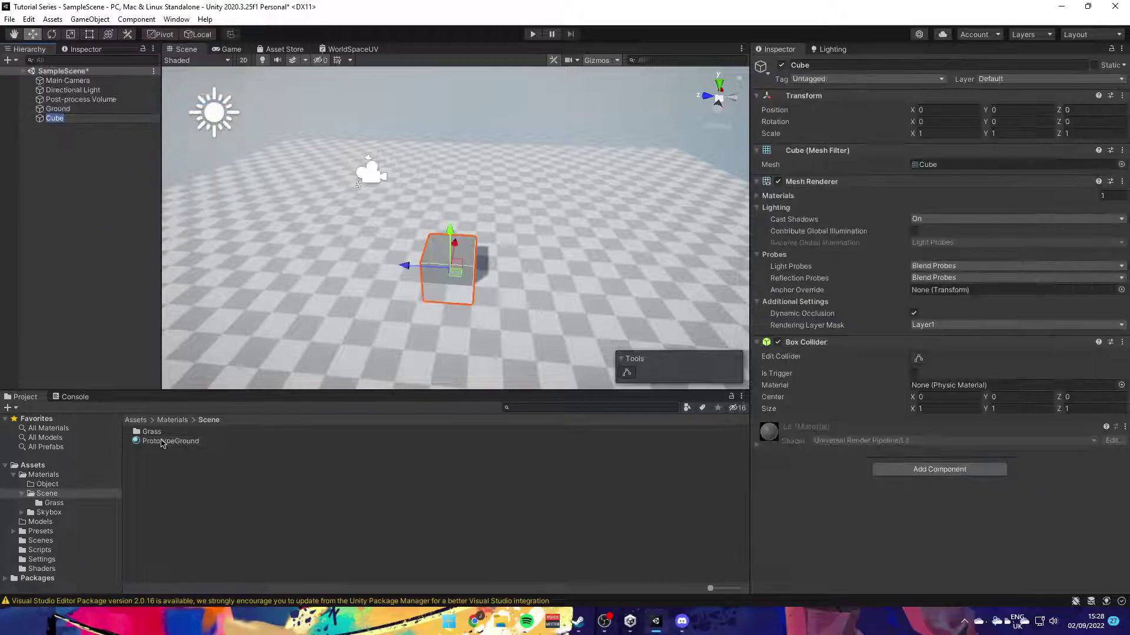
drag(162, 441, 545, 268)
scroll(432, 261, up, 5)
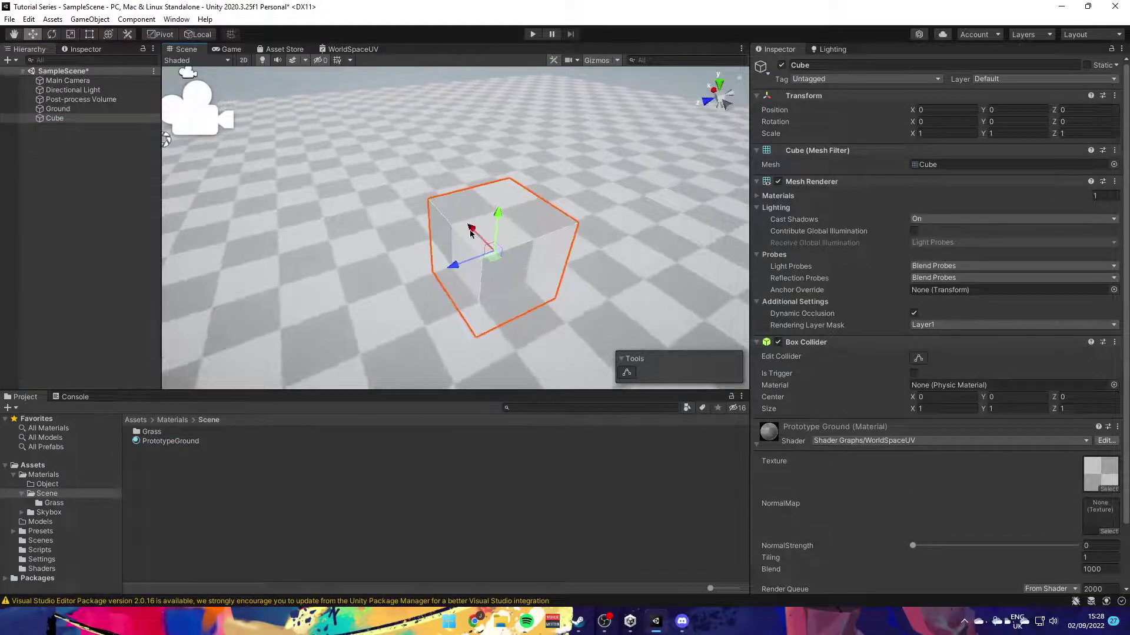
- Move the cube along the X axis and stretch it to an X scale of 4, centred at X -1
drag(471, 231, 506, 273)
scroll(489, 275, down, 5)
key(r)
click(547, 329)
click(505, 273)
scroll(505, 272, down, 3)
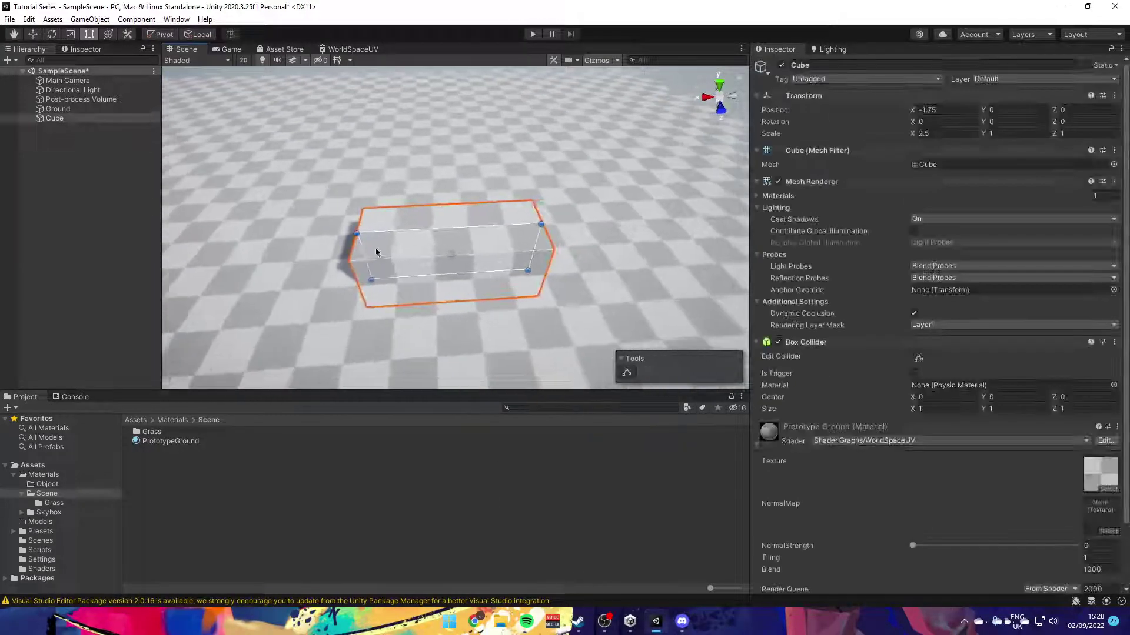
drag(365, 241, 333, 243)
- Examine how the checker pattern tiles across the ground plane and the stretched cube from afar and up close
click(306, 287)
key(s)
right_drag(300, 288, 324, 209)
click(425, 327)
key(s)
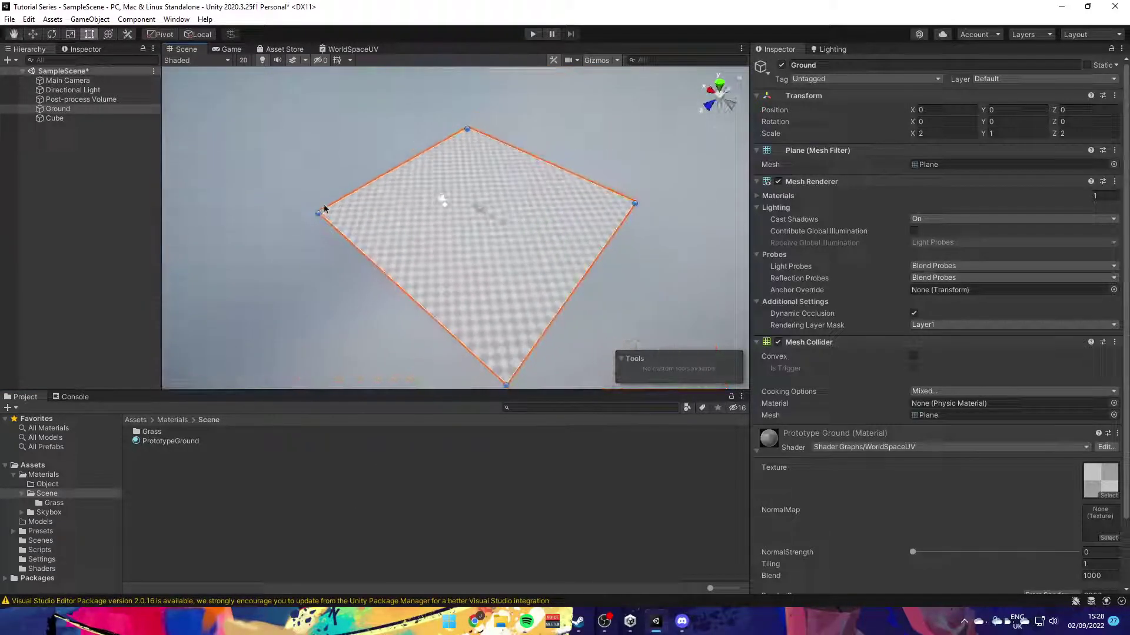
alt+drag(405, 242, 463, 196)
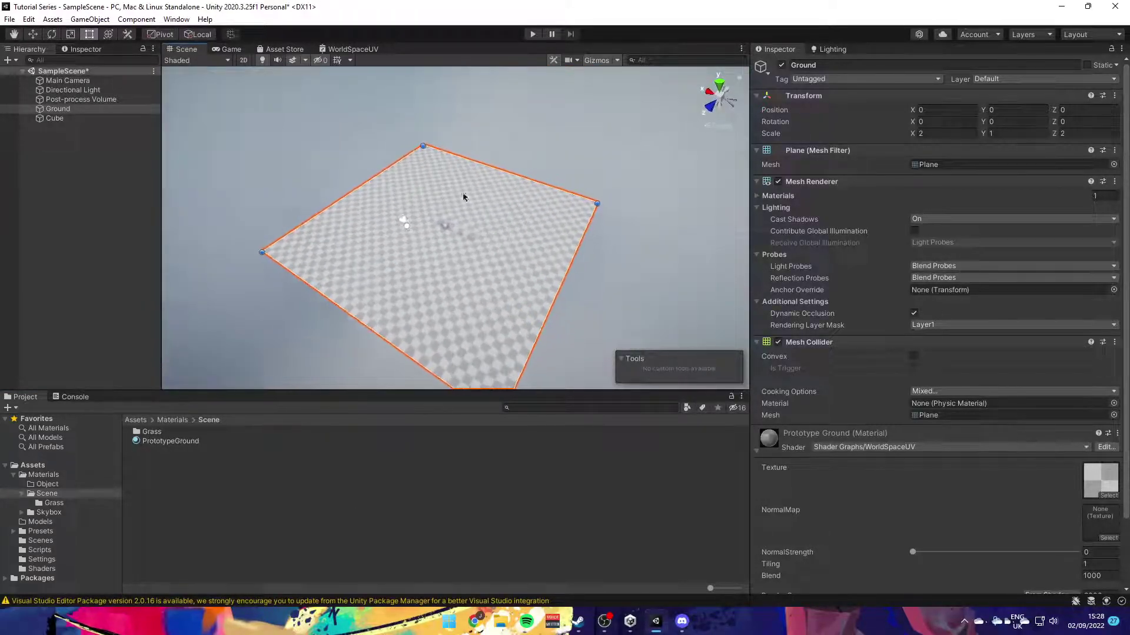
key(w)
right_drag(495, 195, 387, 269)
key(w)
- Widen the stretched cube along the Z axis and inspect how its checker pattern lines up with the ground
click(510, 280)
key(d)
key(r)
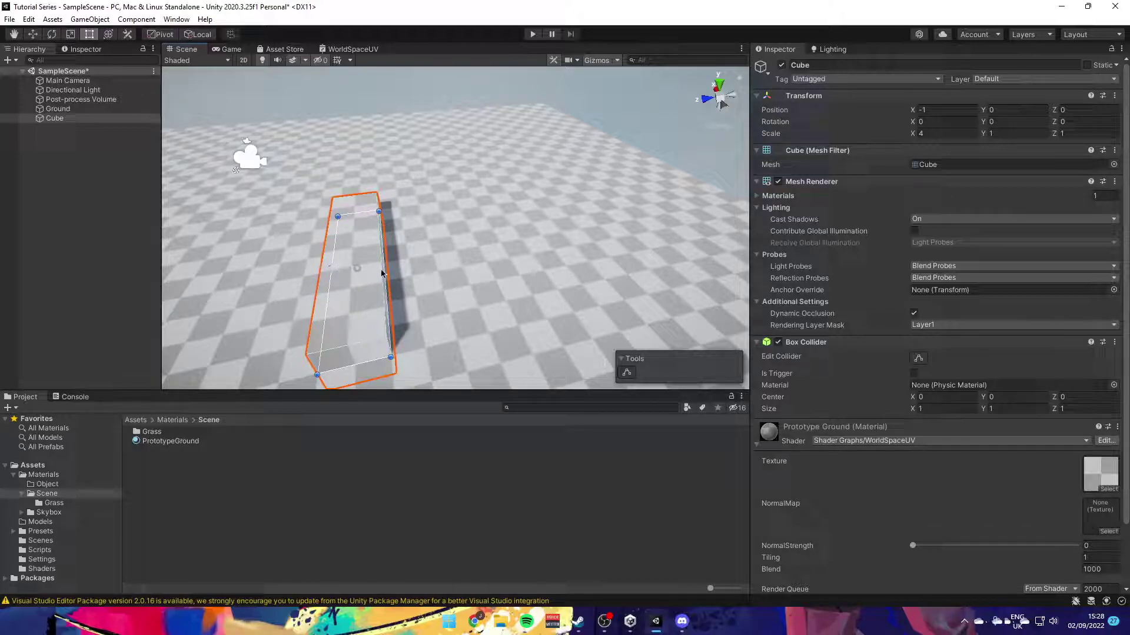
drag(382, 273, 547, 240)
click(497, 509)
right_drag(453, 312, 342, 317)
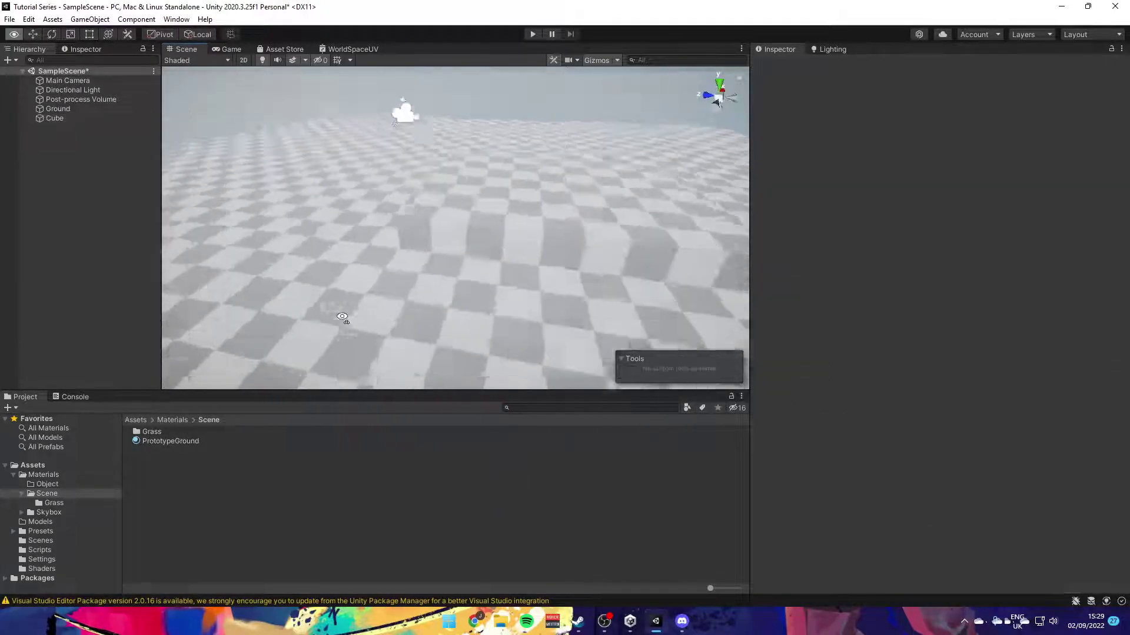
mouse_move(342, 318)
alt+mouse_down()
mouse_move(386, 273)
mouse_move(428, 285)
mouse_move(560, 265)
mouse_move(524, 260)
mouse_move(262, 325)
mouse_move(325, 325)
alt+mouse_up()
- Delete the stretched cube and select the ground plane
click(523, 260)
key(Delete)
click(517, 264)
scroll(325, 325, down, 5)
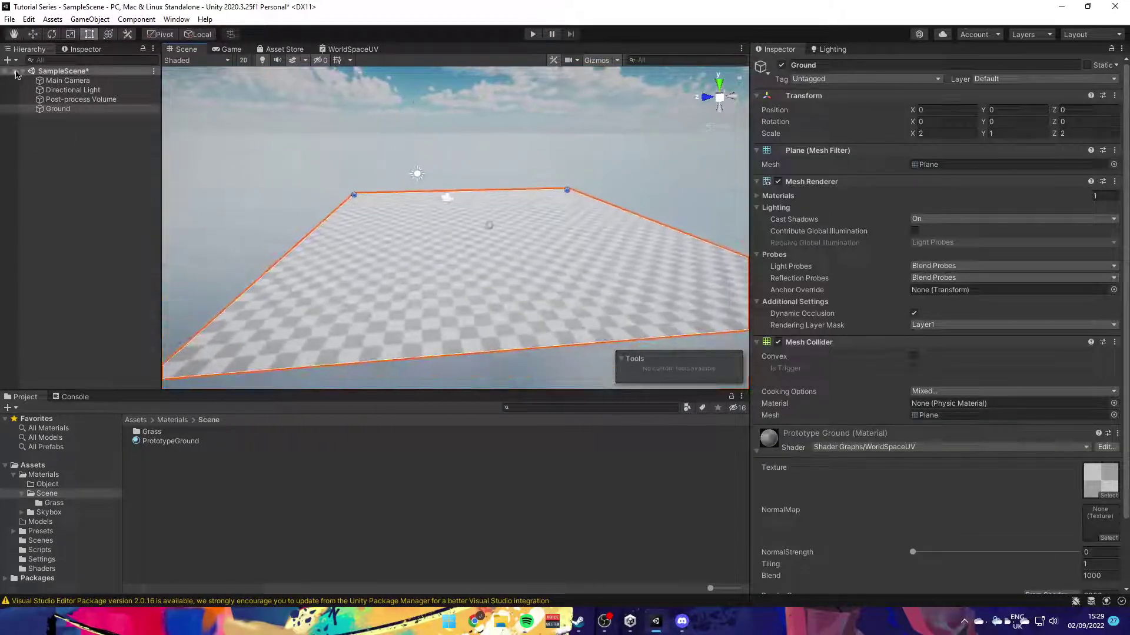
- Add a cylinder primitive to the scene
click(12, 60)
click(28, 102)
key(ctrl+z)
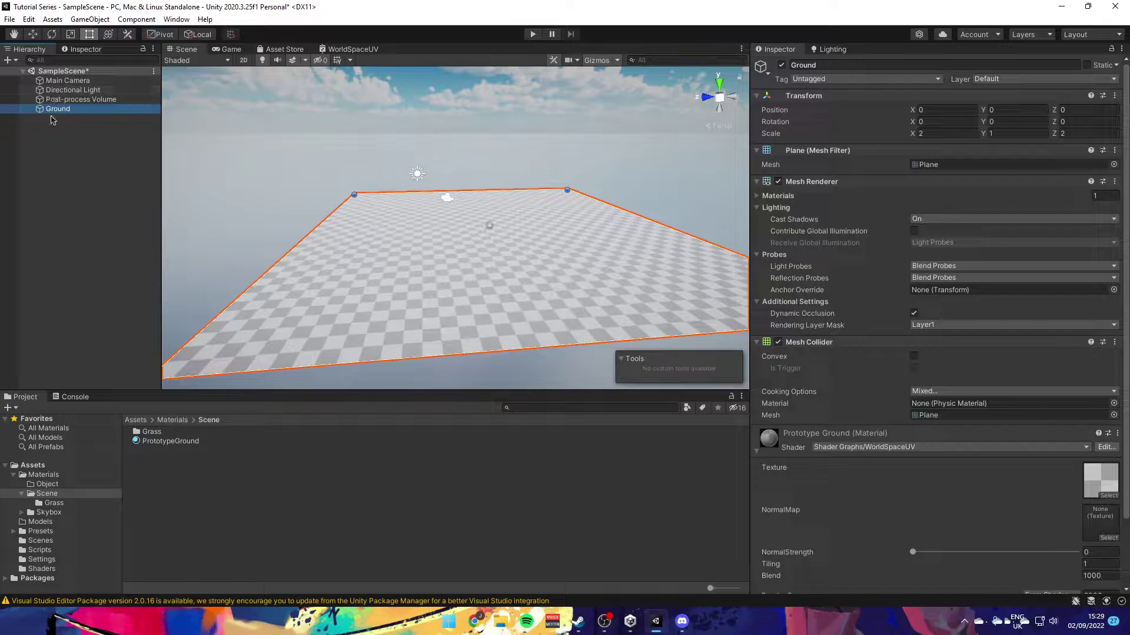
click(8, 60)
mouse_move(59, 112)
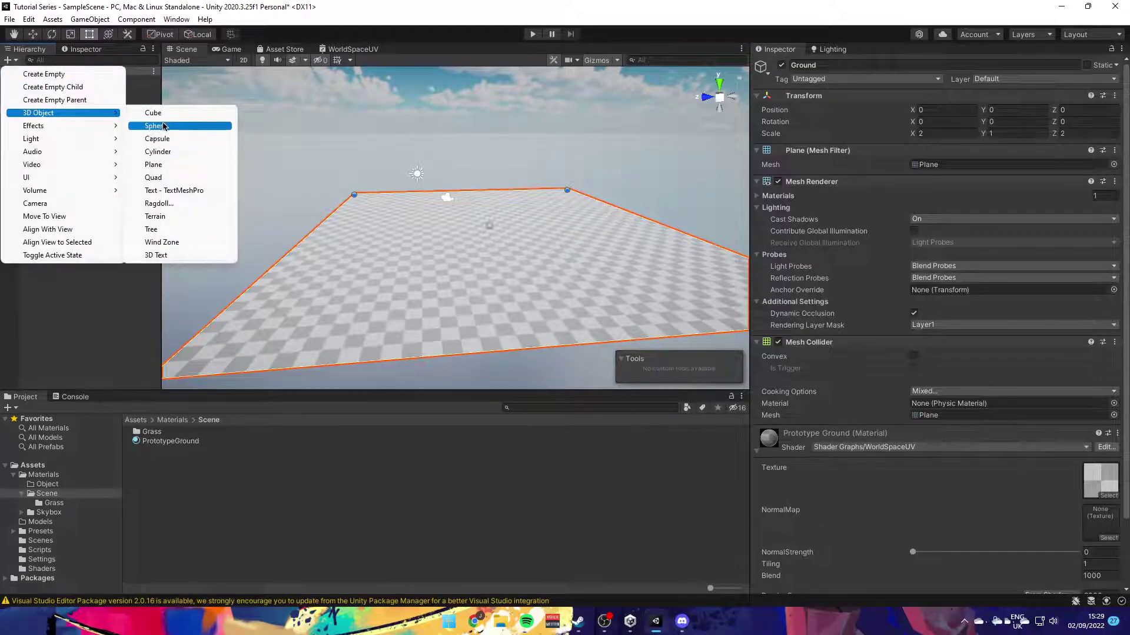
click(166, 156)
- Raise the cylinder to Y 1.25 above the ground plane
key(w)
right_drag(379, 183, 429, 151)
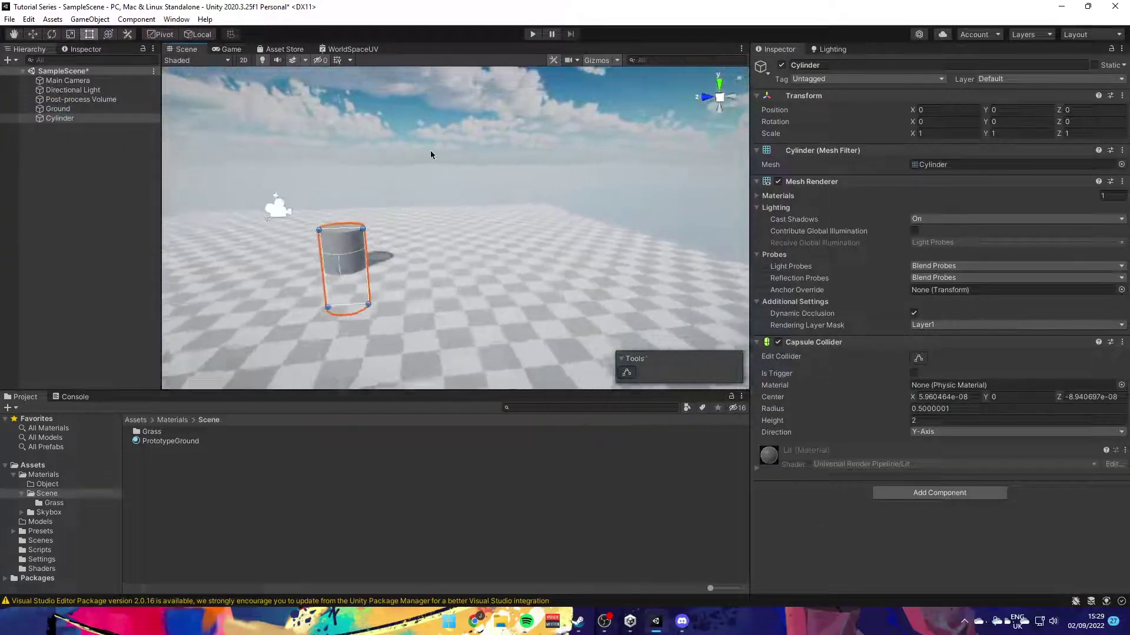
key(w)
drag(299, 238, 292, 177)
right_drag(292, 180, 191, 207)
- Apply the PrototypeGround material to the cylinder and select the cylinder
click(166, 506)
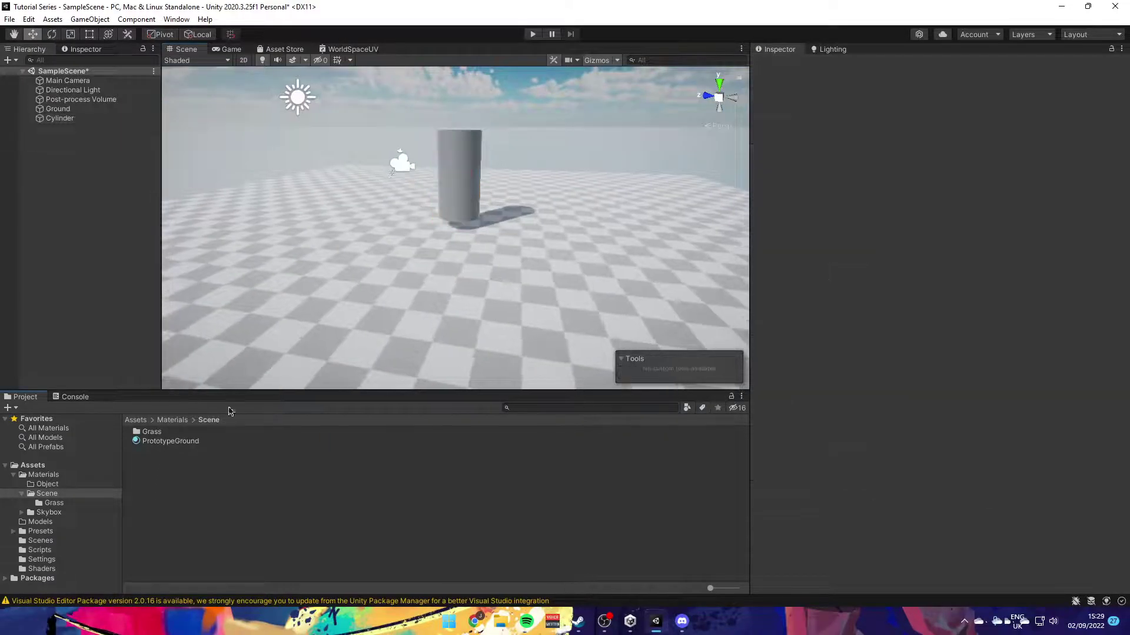
drag(170, 441, 465, 192)
right_drag(465, 192, 562, 327)
click(503, 234)
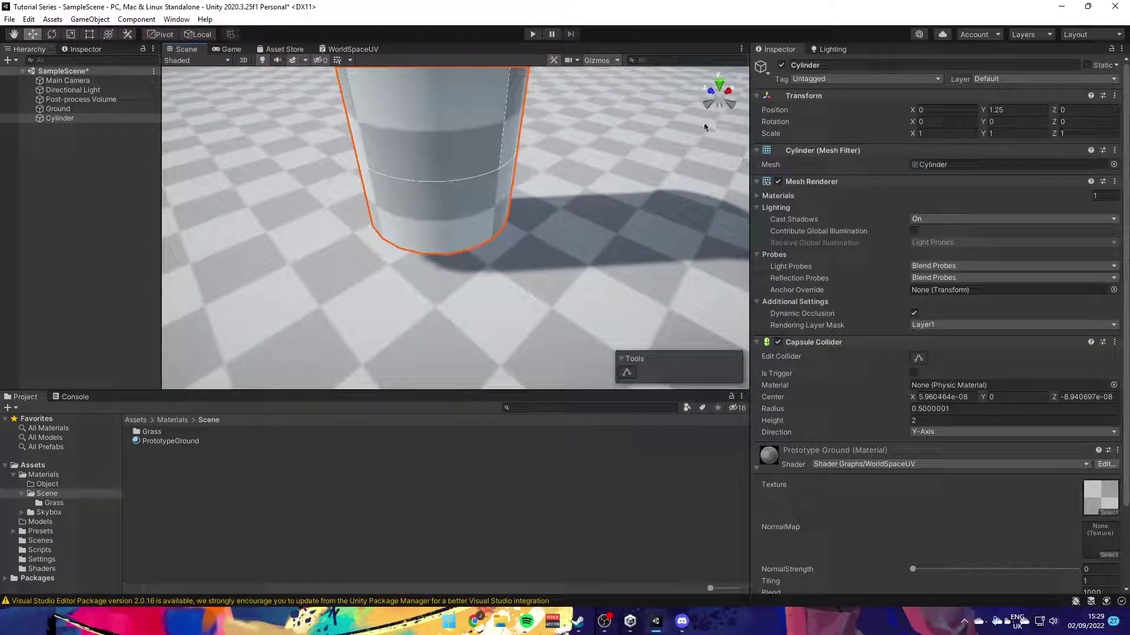
- Inspect how the checker pattern wraps around the cylinder's side and end, and delete the cylinder
click(718, 89)
middle_drag(461, 260, 602, 264)
scroll(603, 264, down, 3)
alt+drag(603, 263, 490, 281)
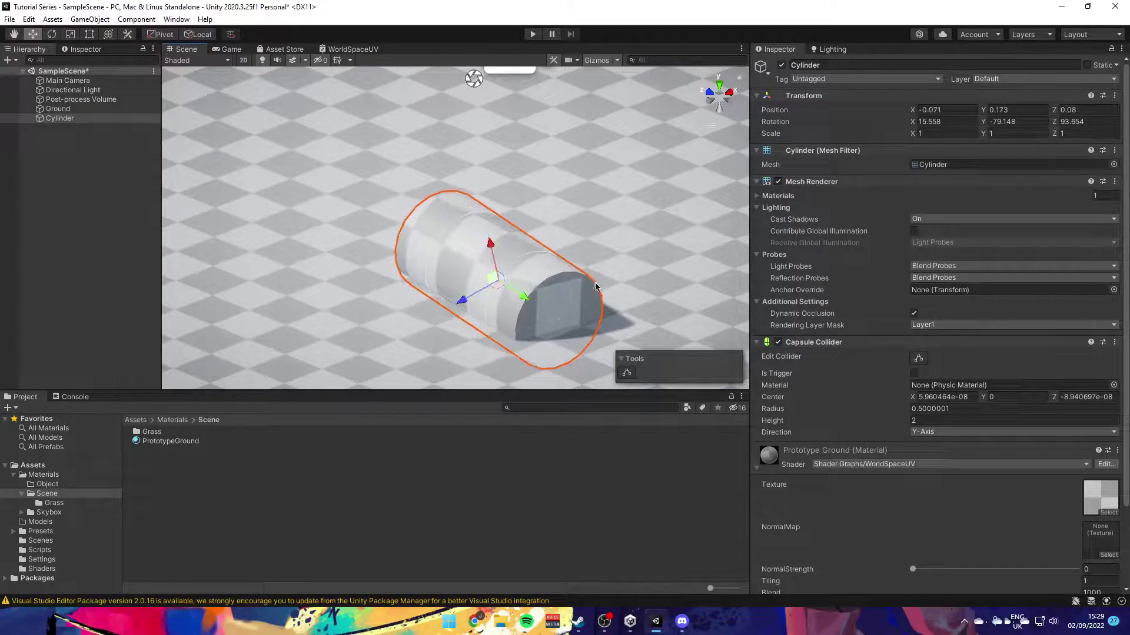
key(Delete)
right_drag(595, 287, 349, 282)
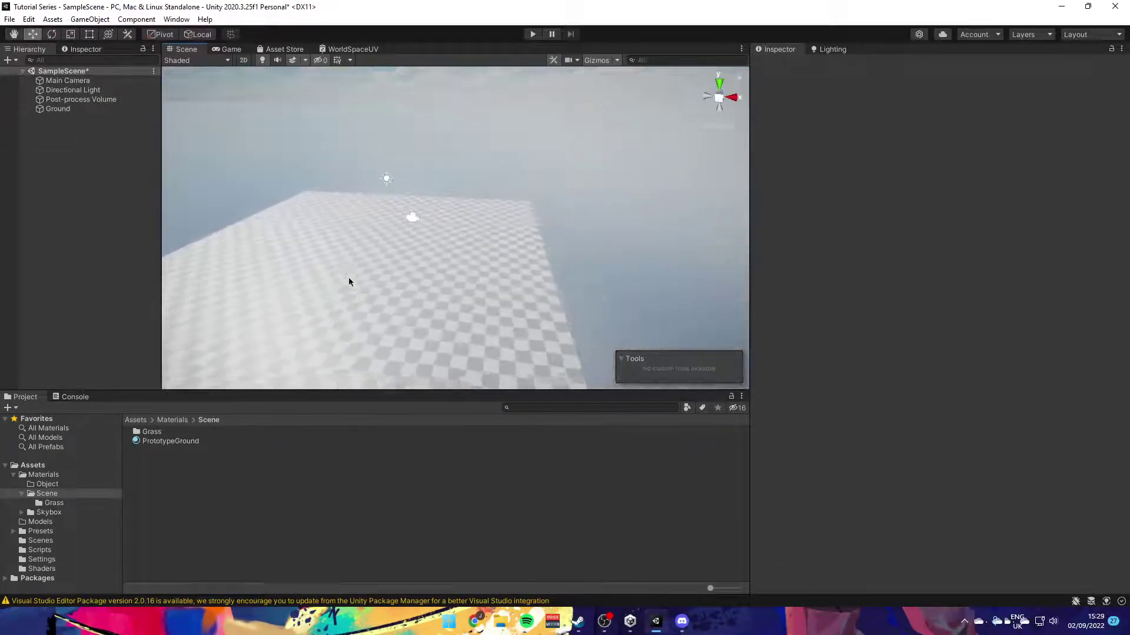
- Apply the Grass material from the Materials/Scene/Grass folder to the ground plane
click(57, 504)
right_drag(275, 366, 168, 412)
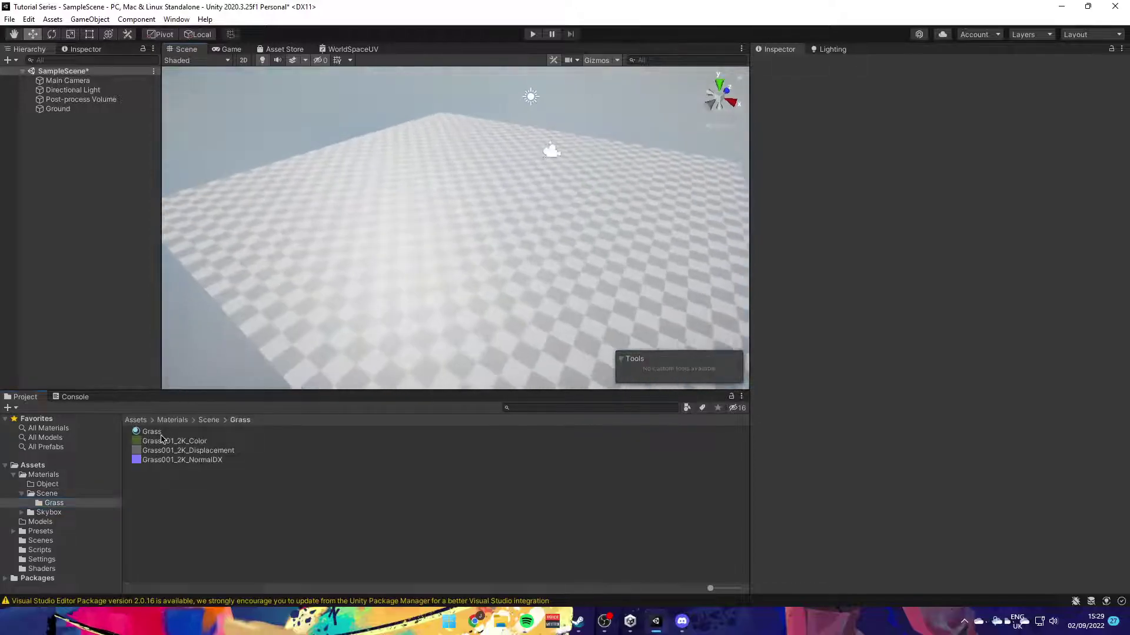
drag(158, 433, 305, 366)
right_drag(381, 297, 356, 247)
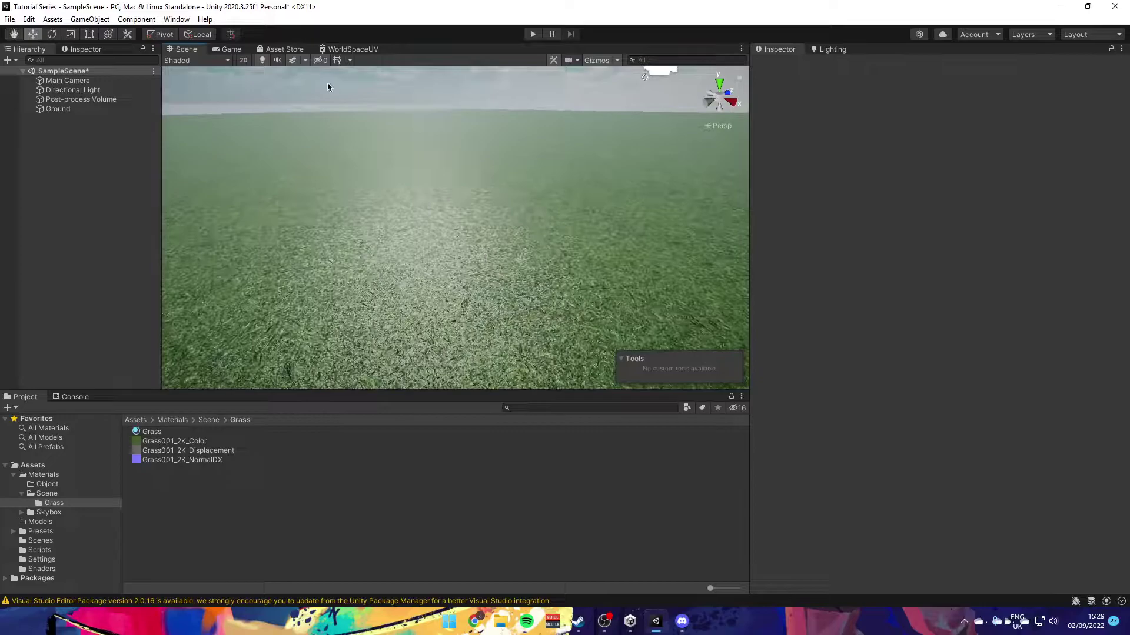
- Add a float property named Gloss to the WorldSpaceUV graph and set its mode to Slider
click(352, 49)
scroll(472, 246, up, 5)
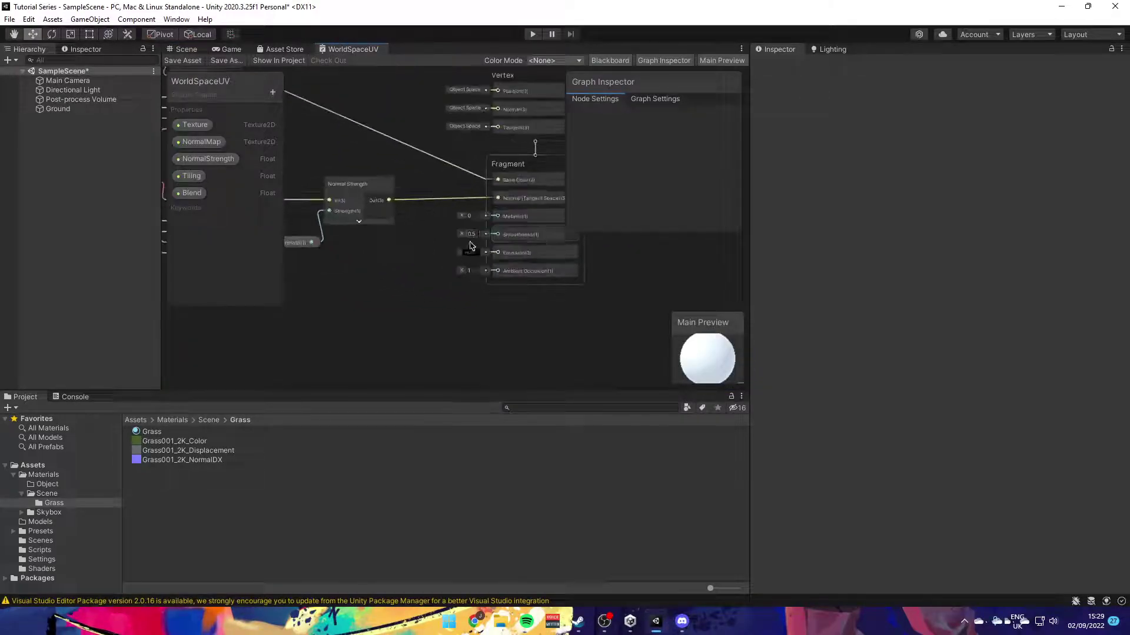
middle_drag(502, 297, 432, 376)
scroll(432, 376, up, 3)
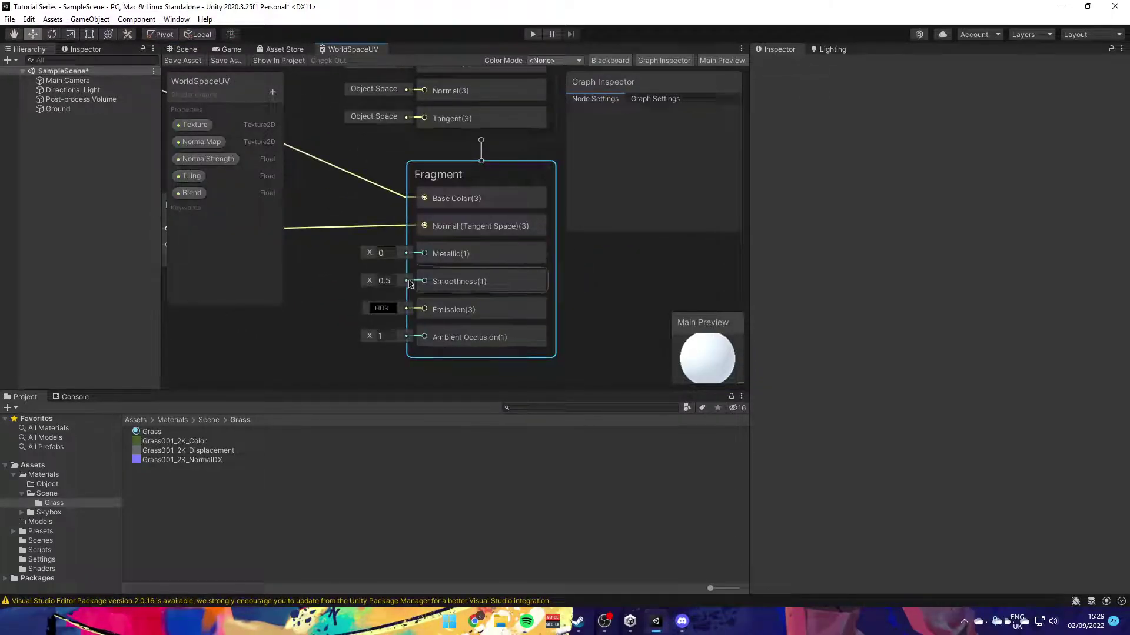
click(276, 94)
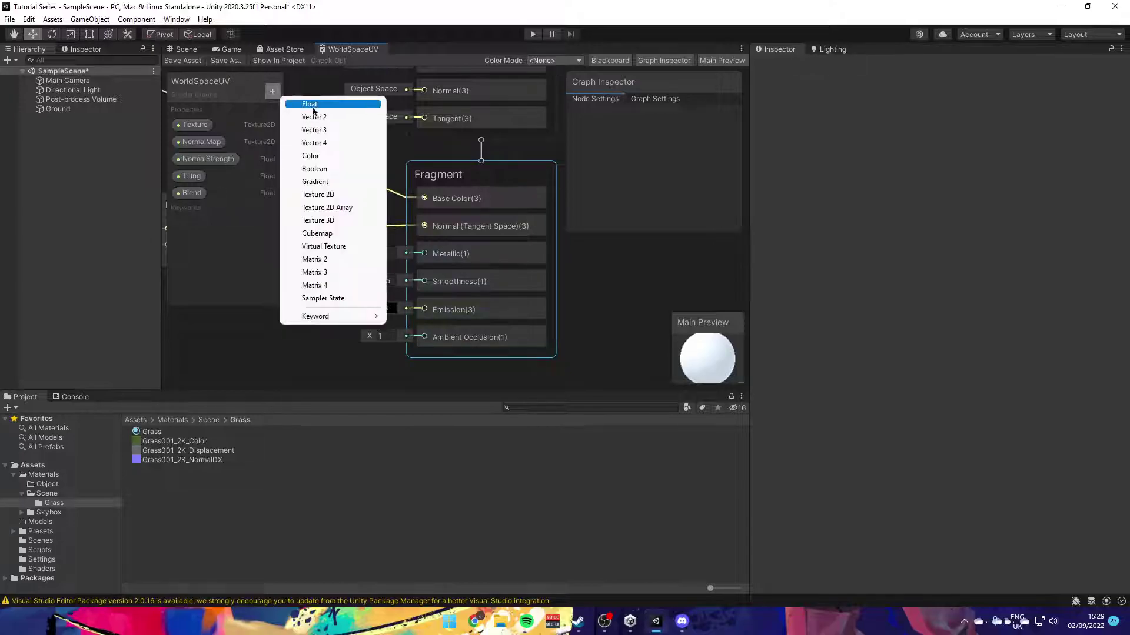
click(310, 104)
text(Gloss)
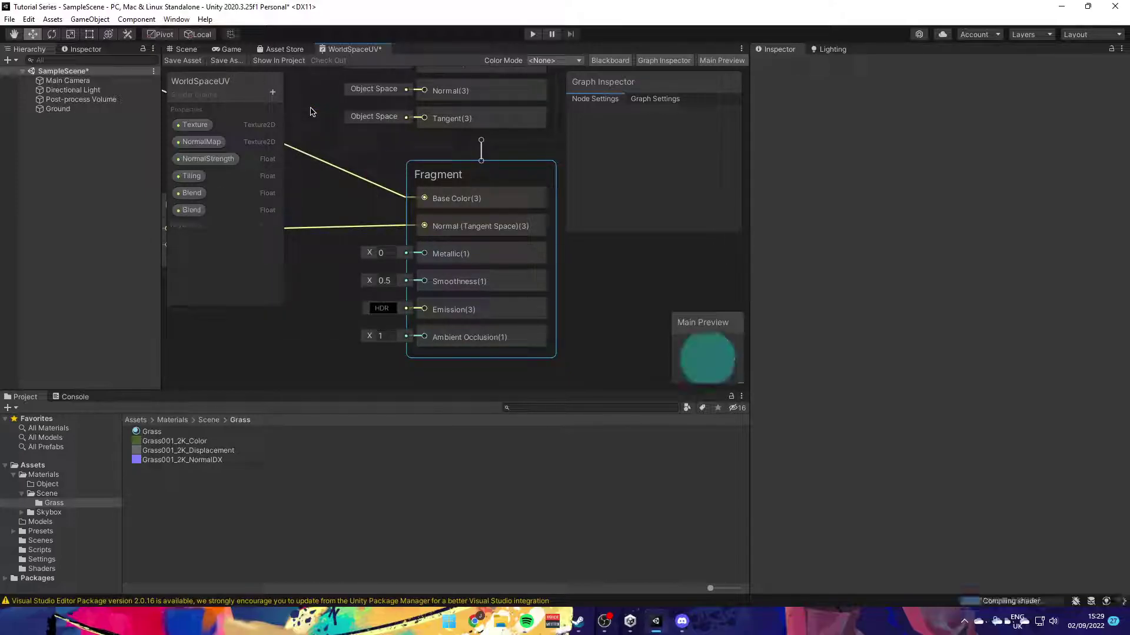
key(Return)
click(665, 171)
click(676, 199)
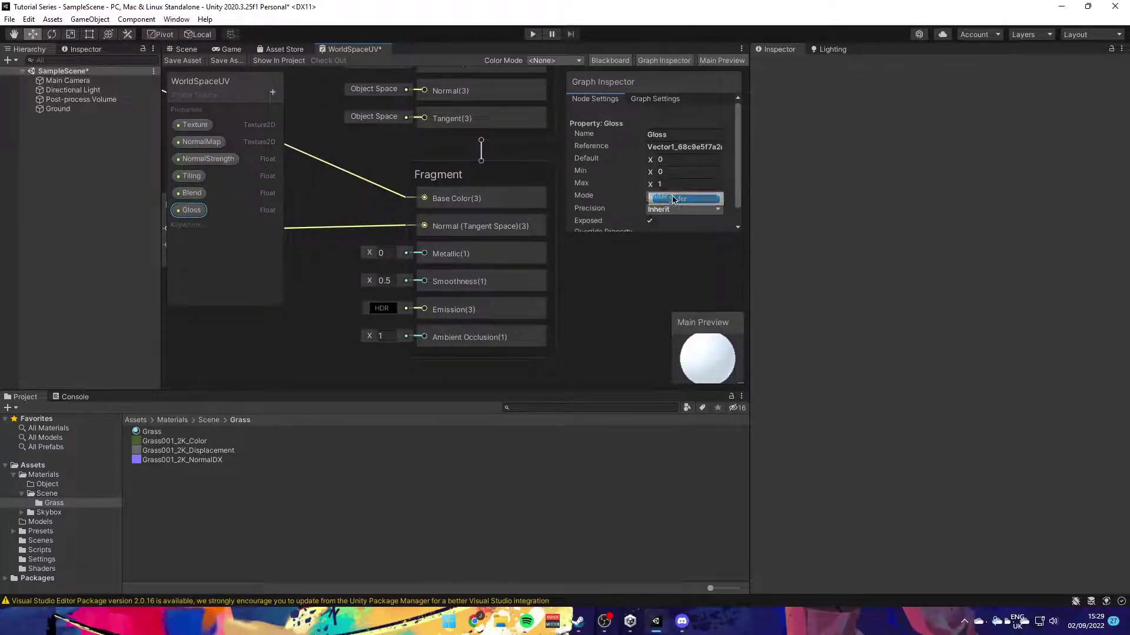
- Place a Gloss property node, connect it to the Fragment Smoothness input, align it beside that input and save the graph
scroll(353, 273, down, 1)
middle_drag(349, 277, 380, 271)
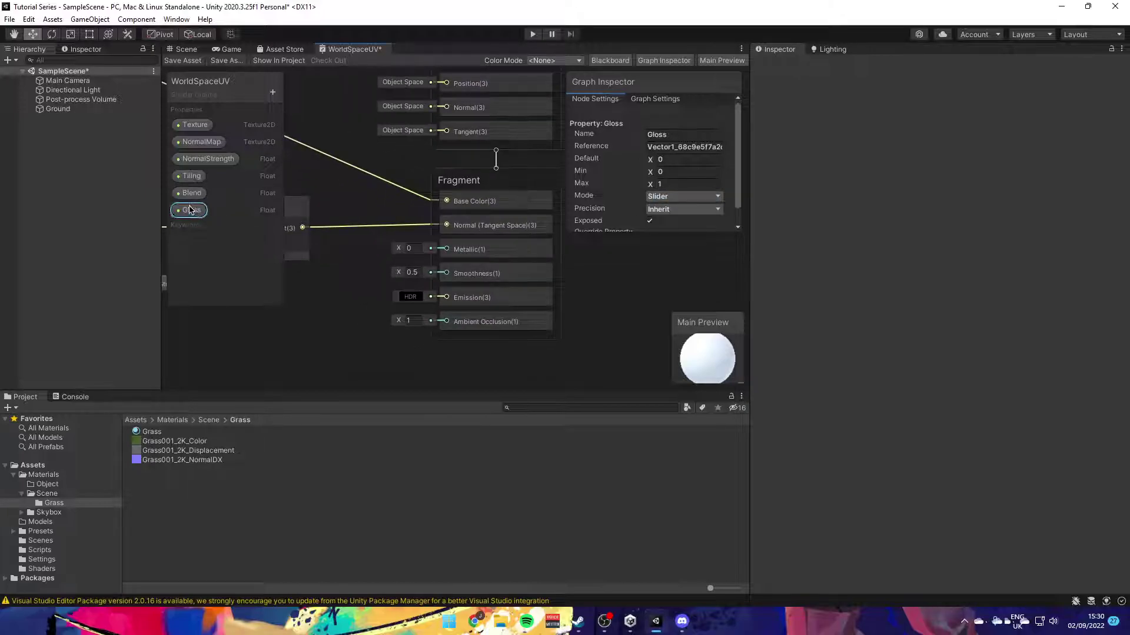
drag(431, 283, 438, 274)
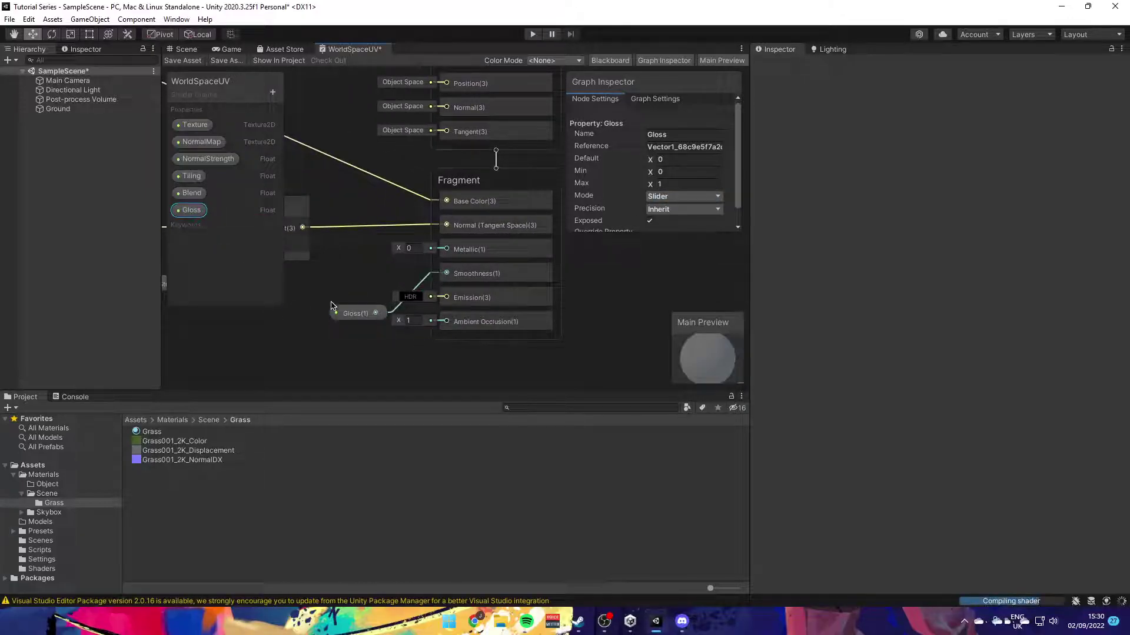
drag(360, 320, 367, 283)
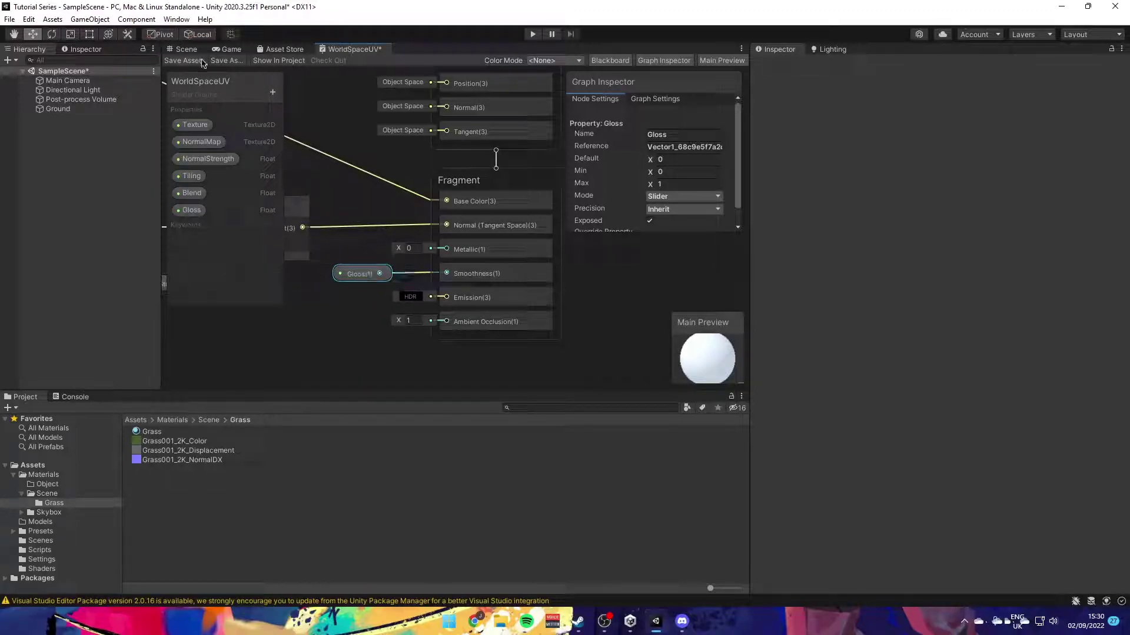
- Test the ground's Grass material with Gloss at 1, return Gloss to 0 and deselect the ground
click(184, 50)
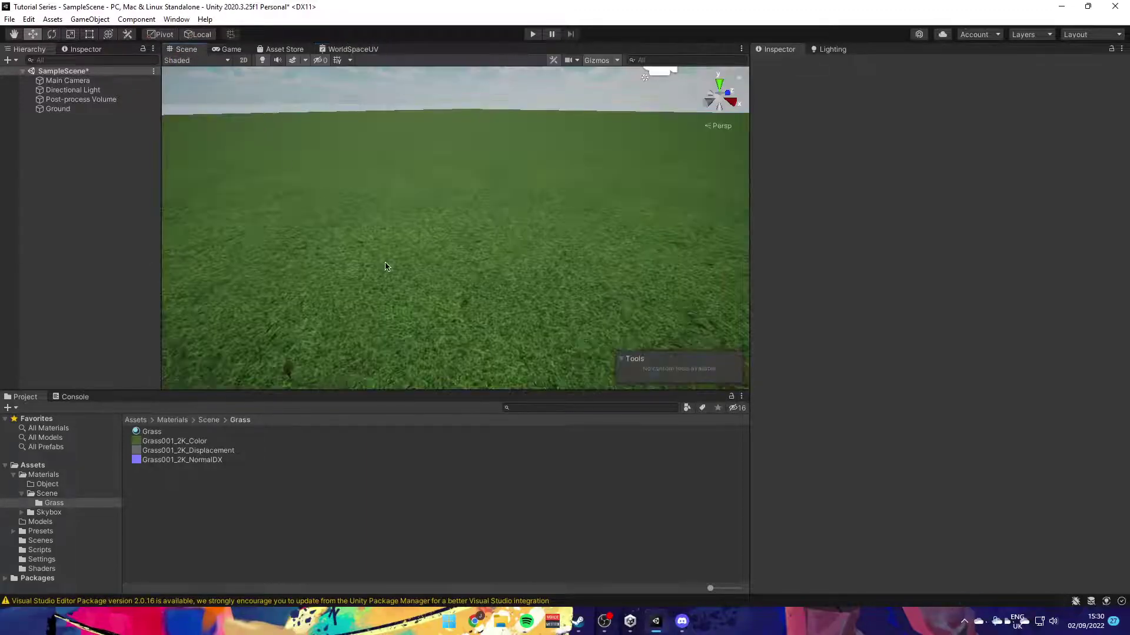
click(495, 270)
click(821, 444)
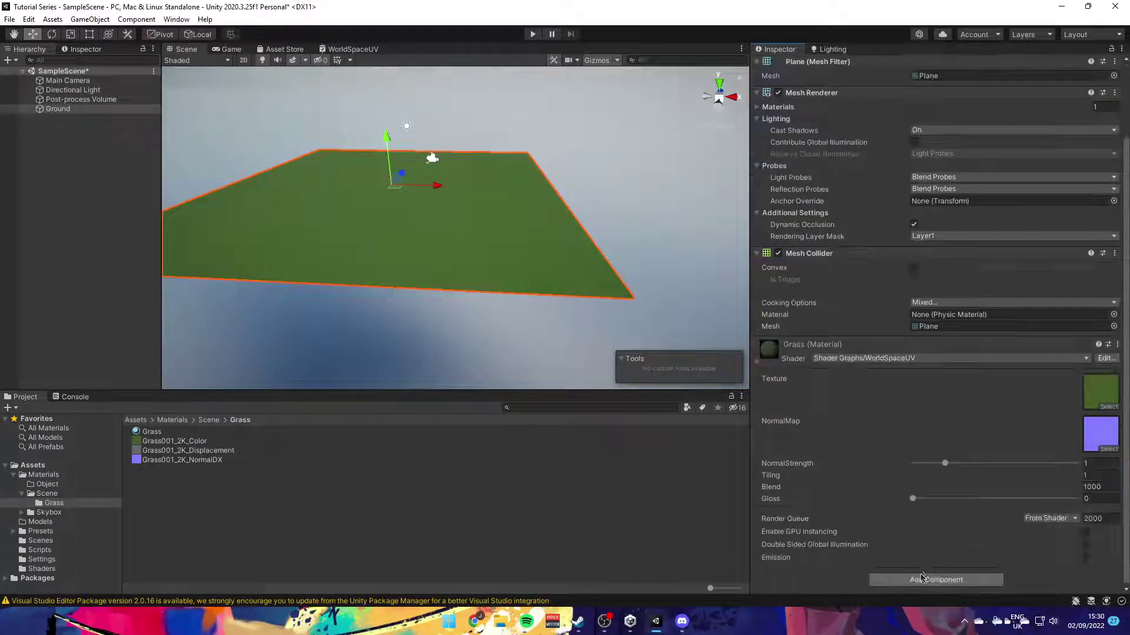
drag(912, 498, 1076, 499)
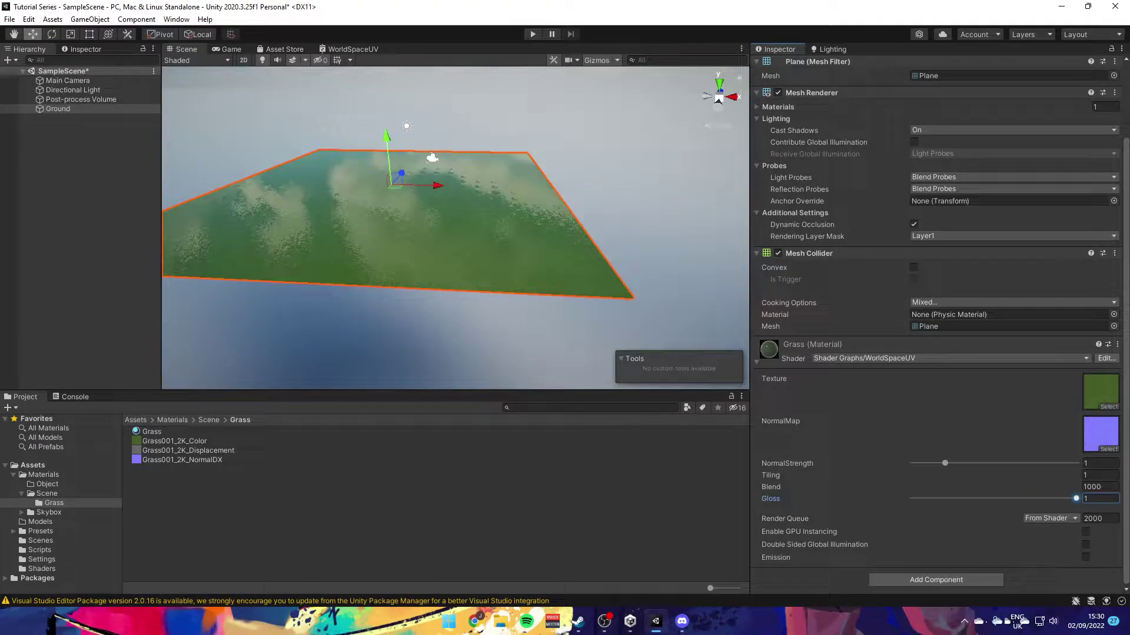
right_drag(447, 282, 404, 320)
drag(1076, 498, 906, 497)
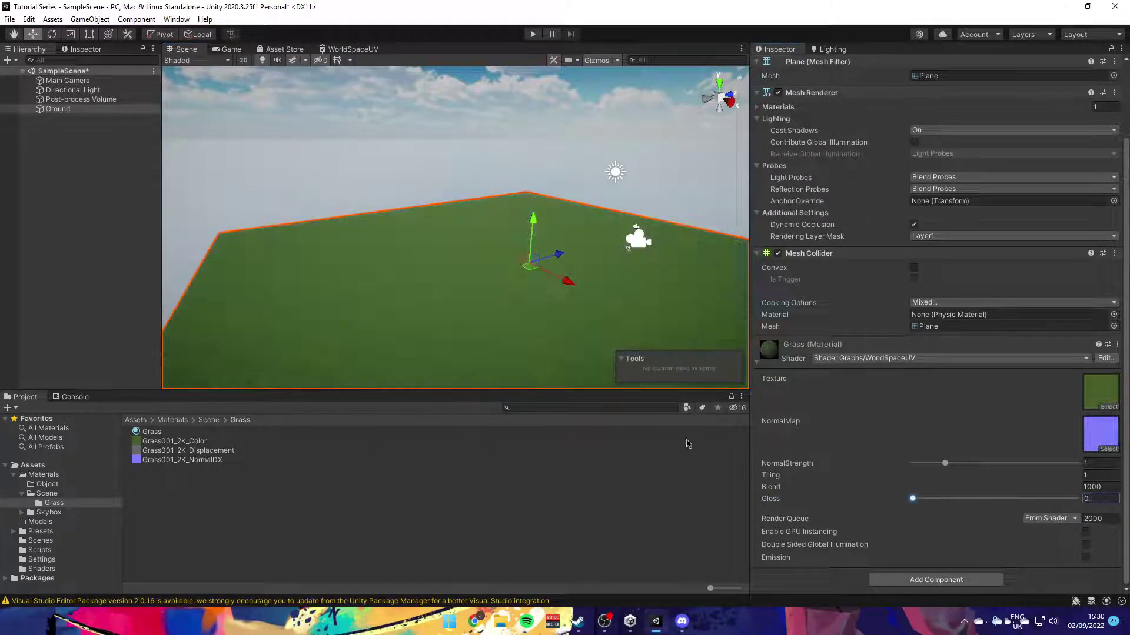
right_drag(548, 329, 479, 491)
click(479, 492)
- Try a NormalStrength of 5 on the ground's Grass material and undo the change
right_drag(469, 371, 533, 362)
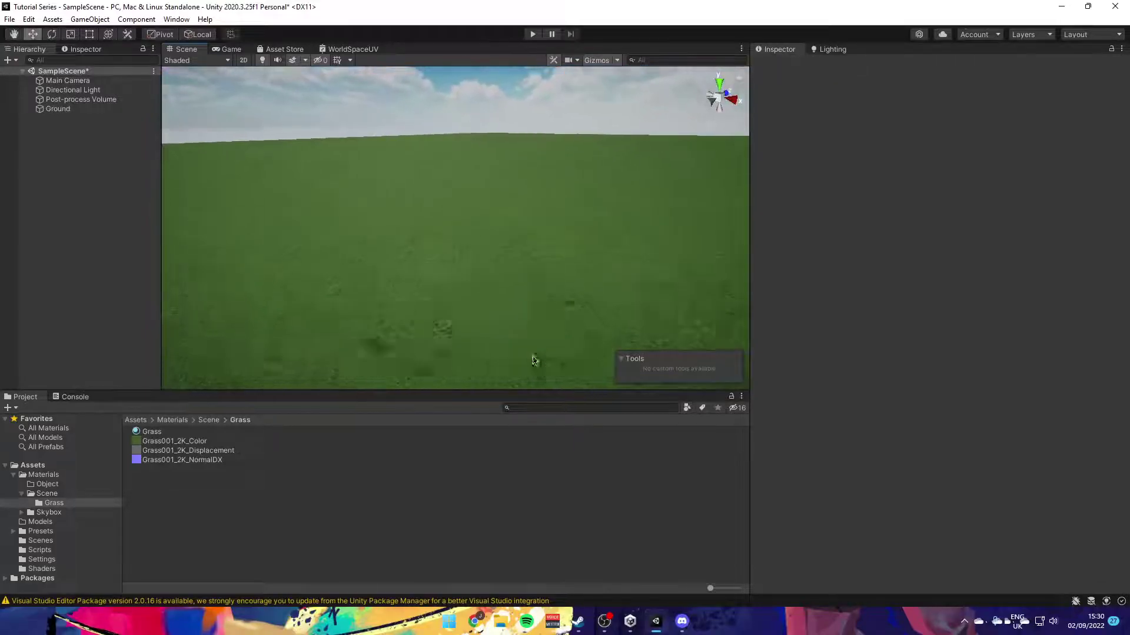
click(534, 360)
drag(941, 553, 1076, 552)
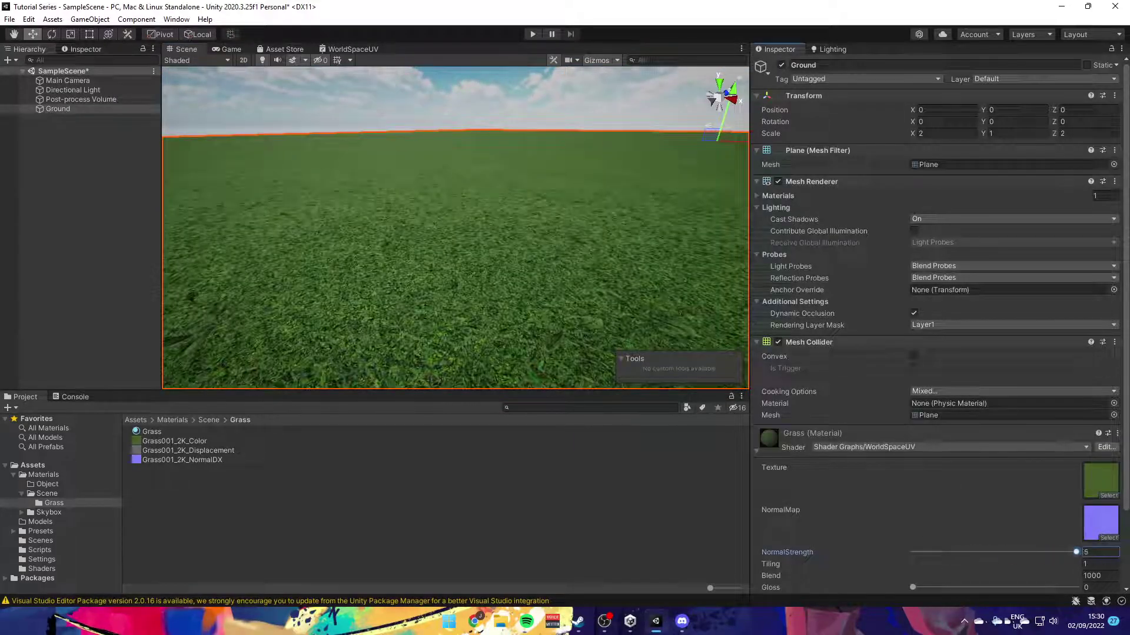
key(ctrl+z)
- Inspect the grass surface of the ground up close and from afar with nothing selected
mouse_move(440, 278)
right_down()
mouse_move(489, 318)
mouse_move(464, 284)
mouse_move(421, 270)
right_up()
key(w)
key(s)
click(423, 270)
right_drag(532, 280, 507, 288)
key(d)
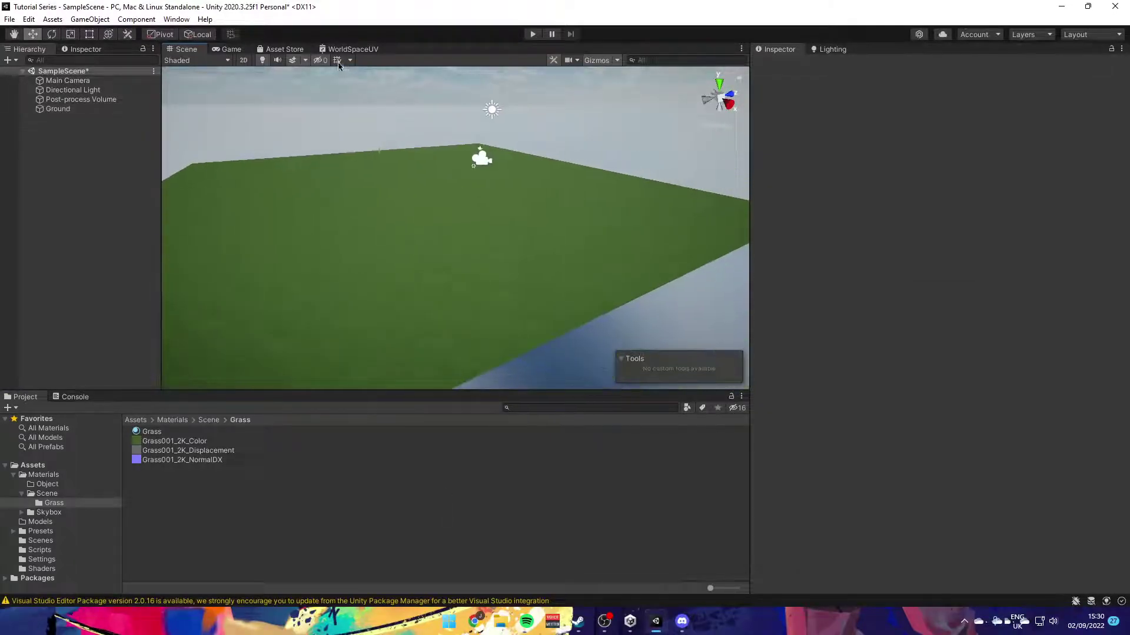
- Review the complete WorldSpaceUV node graph, including the two Triplanar nodes and their connections to the Fragment block
click(342, 51)
scroll(429, 260, down, 5)
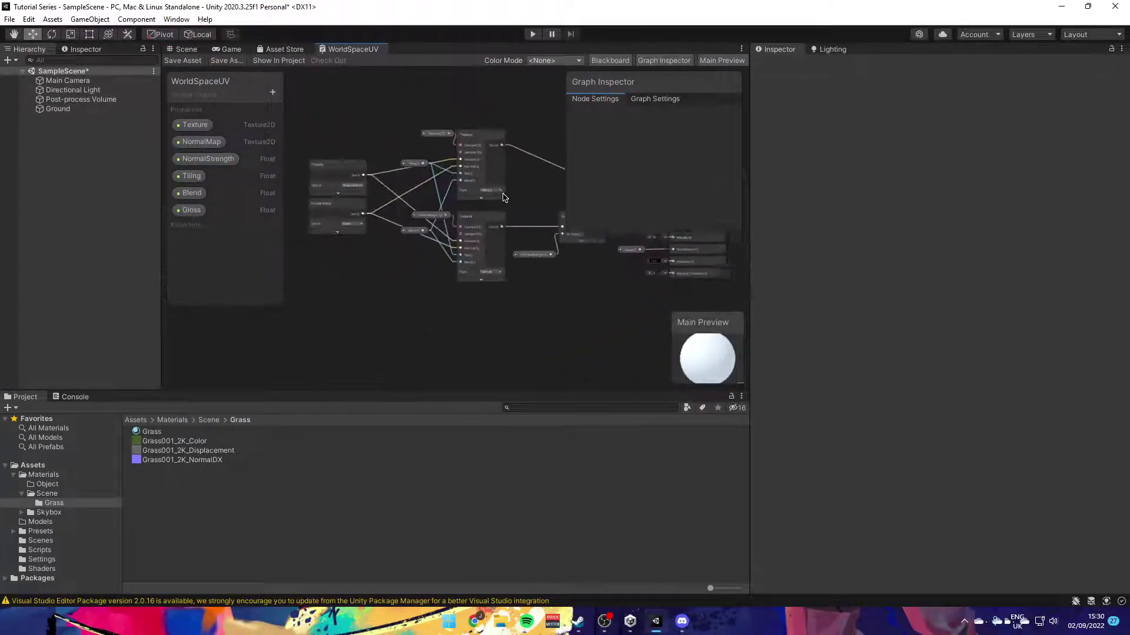
middle_drag(503, 194, 449, 236)
scroll(431, 233, down, 2)
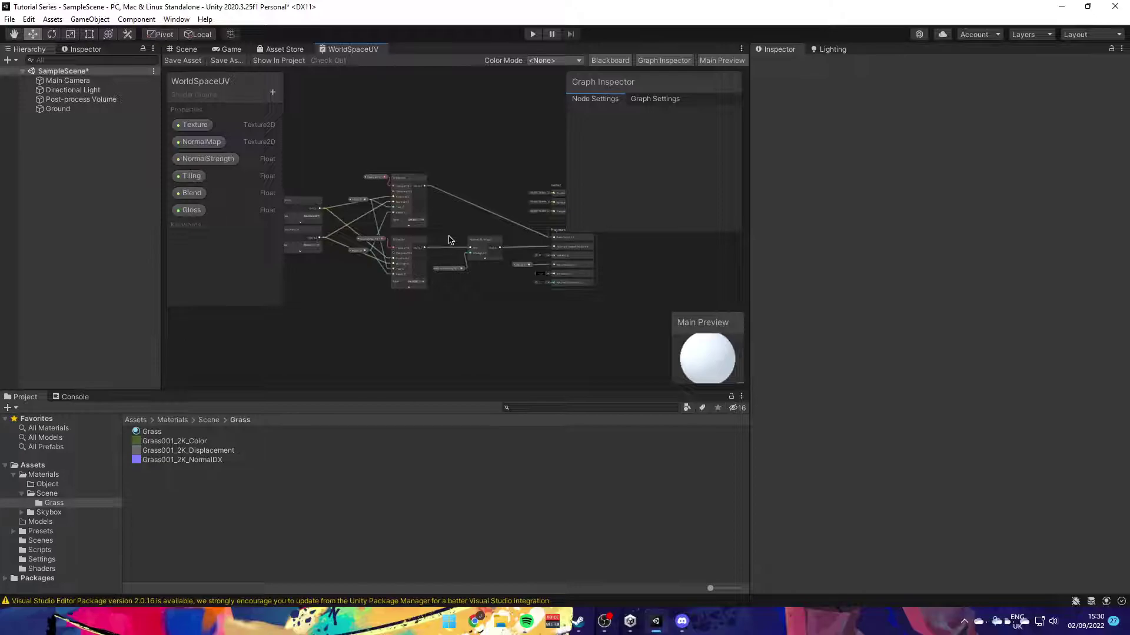
scroll(450, 240, up, 6)
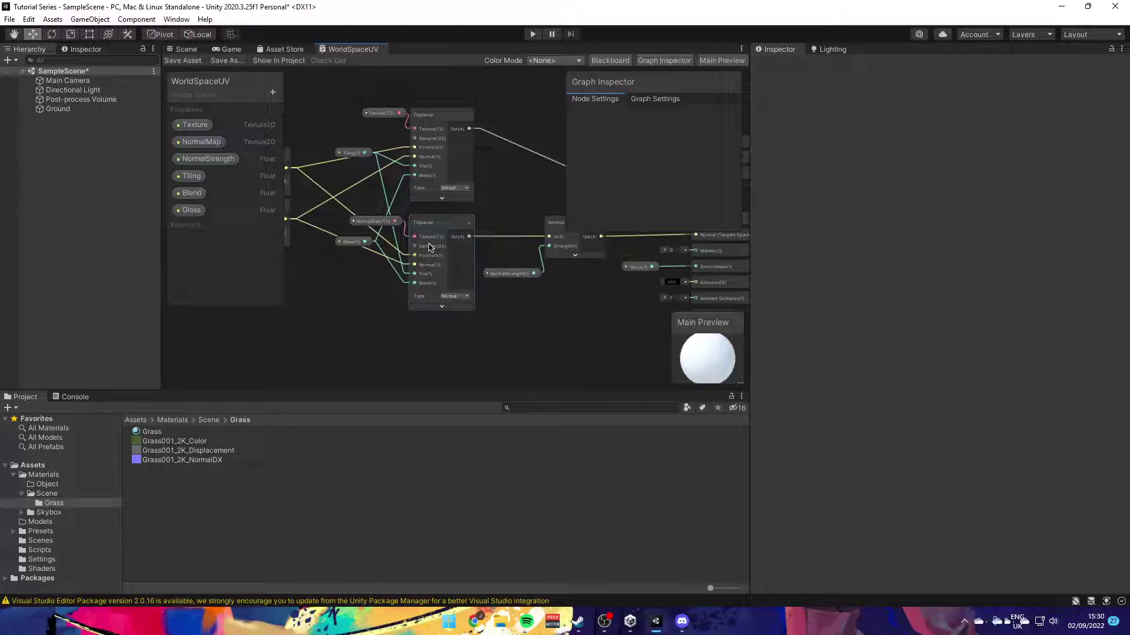
scroll(388, 286, down, 4)
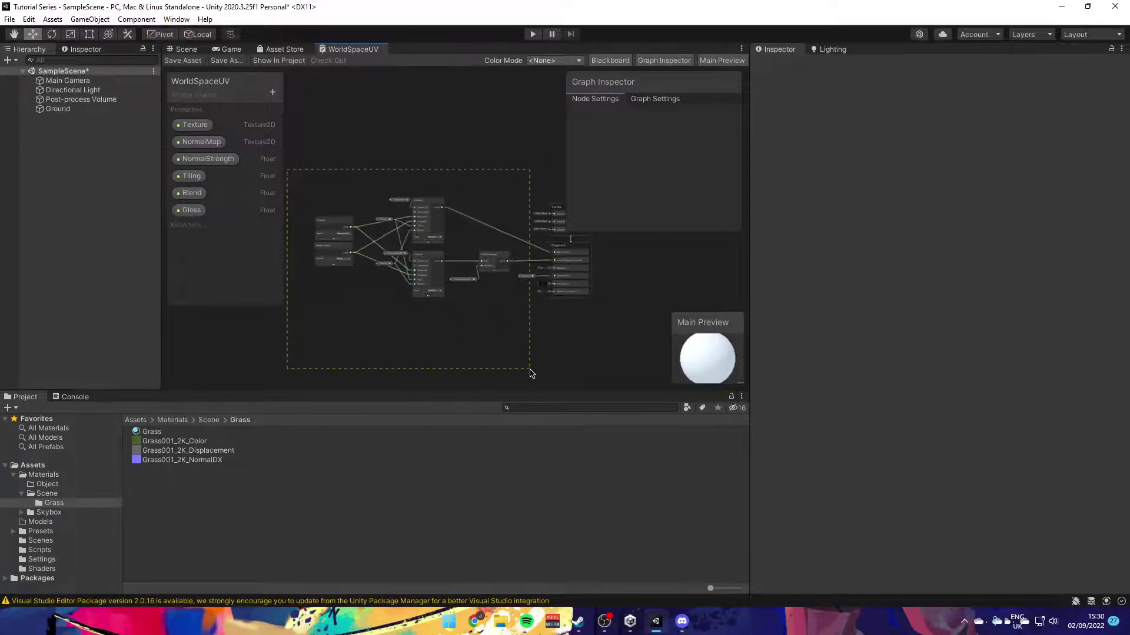
drag(529, 370, 537, 364)
middle_drag(505, 300, 478, 342)
click(459, 347)
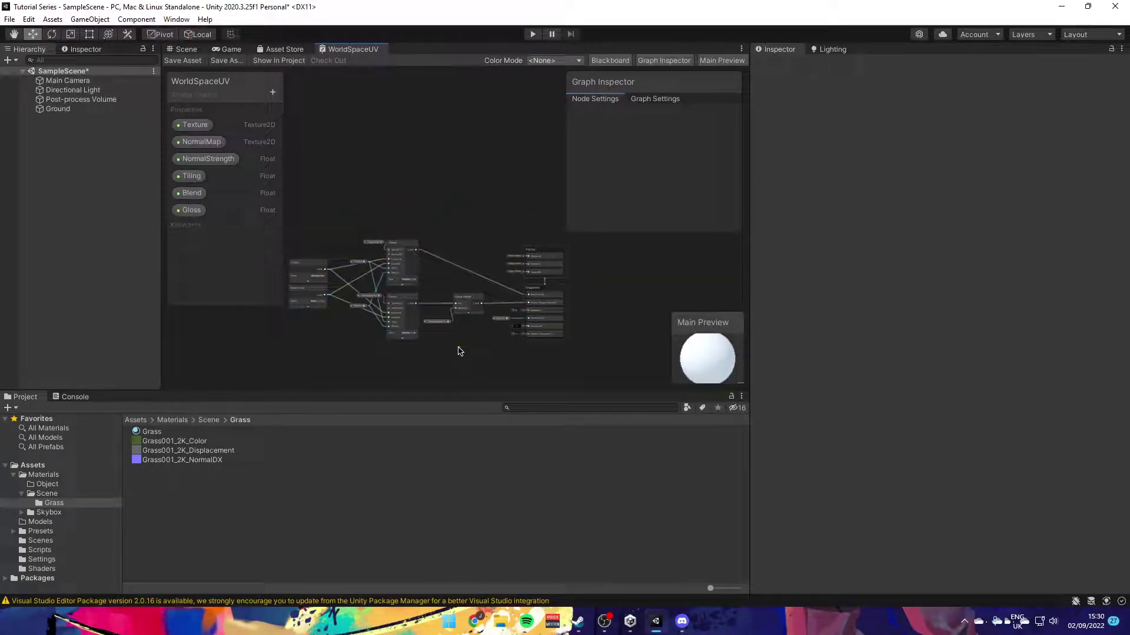
- Return to the scene and view the Grass001_2K_Displacement texture and its preview
click(183, 51)
alt+drag(441, 259, 264, 323)
click(207, 449)
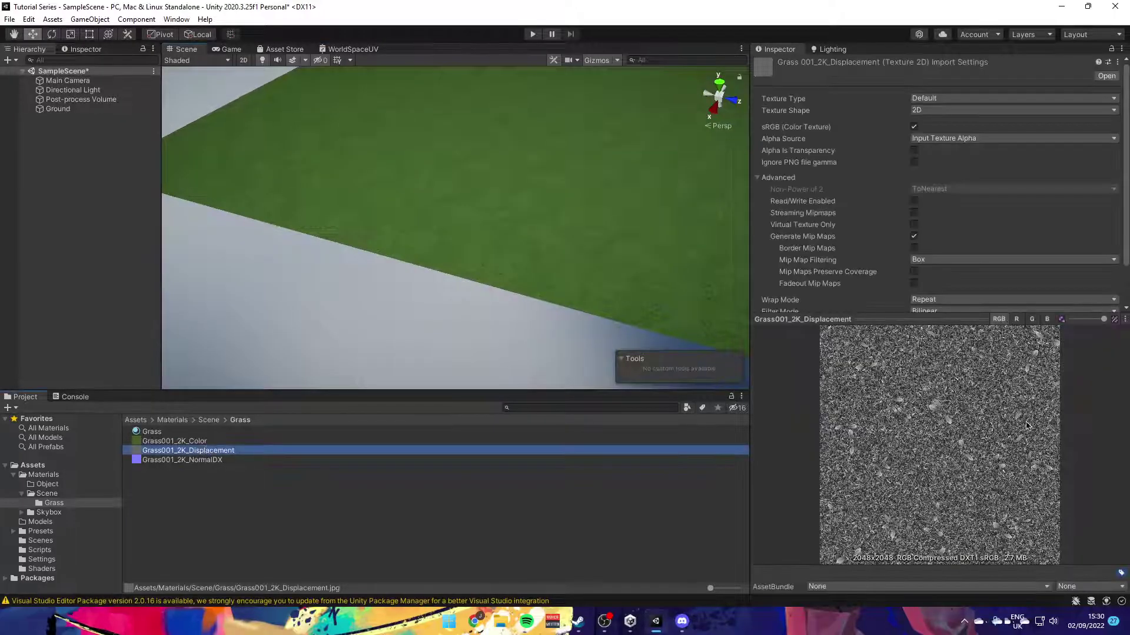
click(1026, 425)
- Examine the grass-covered ground from close range and from a distance, and display the Grass material's properties
key(w)
right_drag(529, 247, 574, 258)
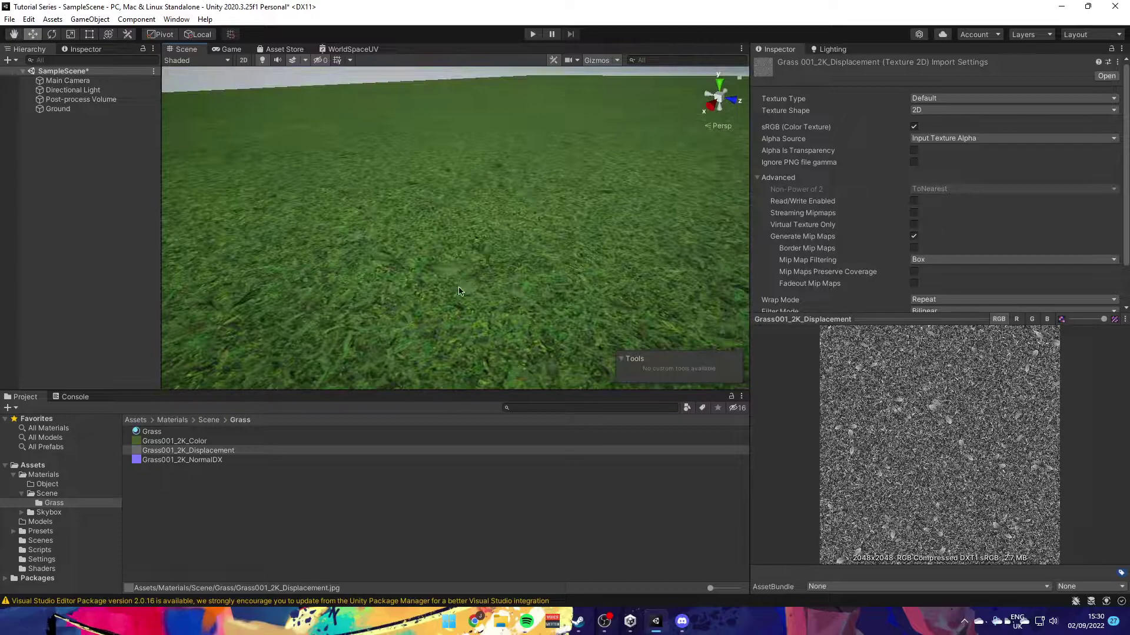
scroll(459, 291, down, 8)
alt+drag(461, 288, 486, 269)
scroll(487, 269, down, 3)
click(391, 500)
alt+drag(405, 353, 428, 245)
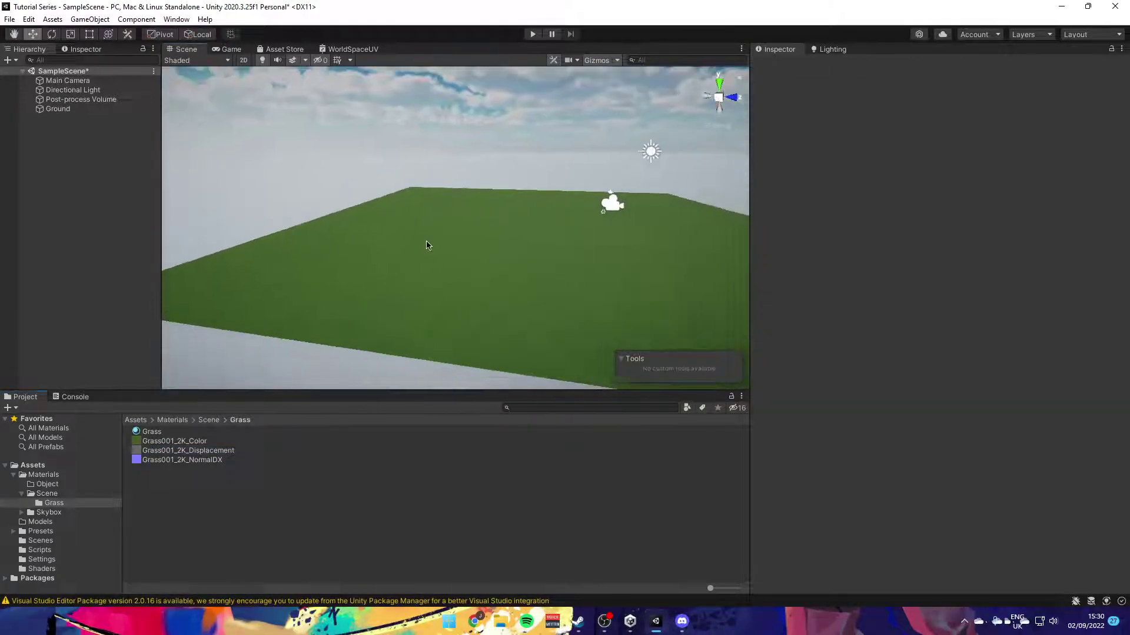
scroll(428, 245, down, 1)
right_drag(463, 245, 204, 348)
click(159, 432)
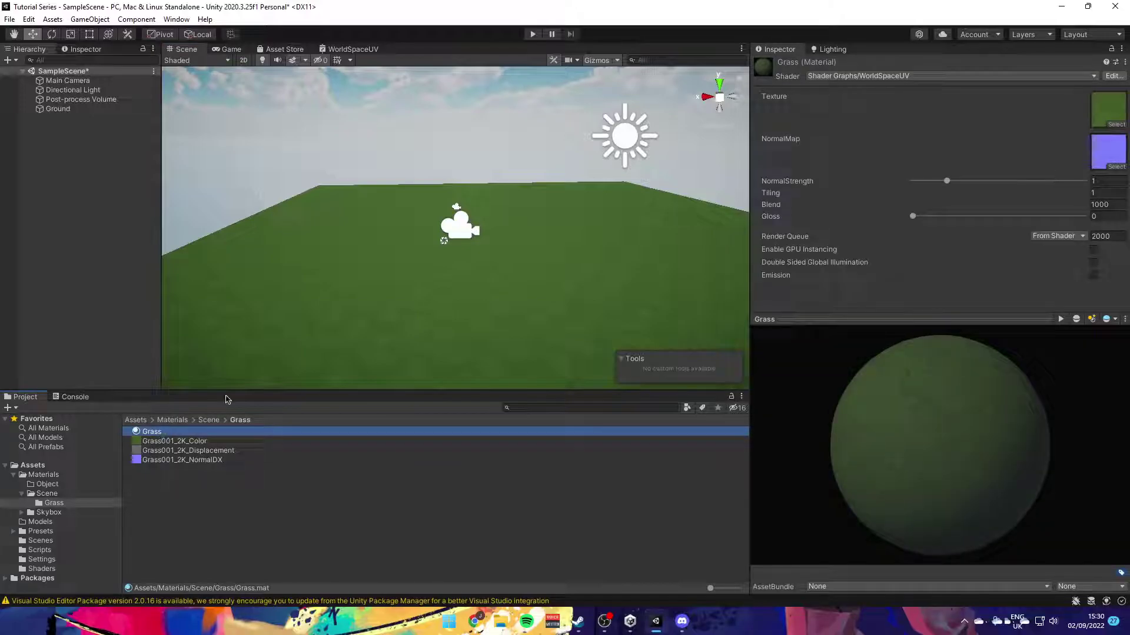